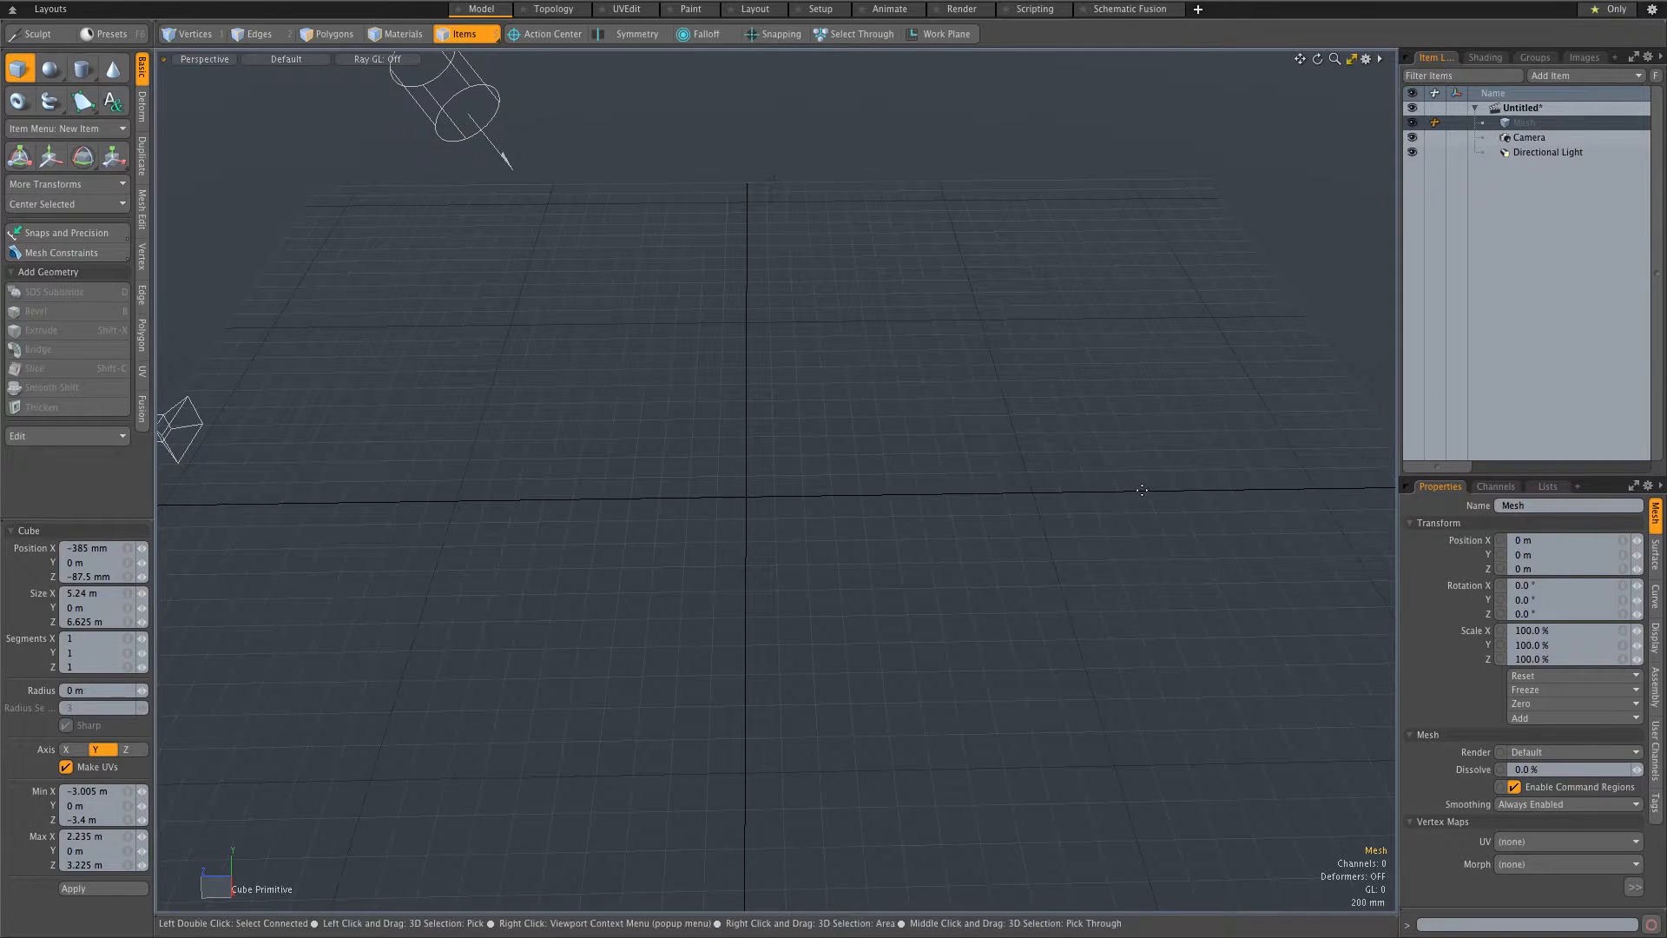
Draw a flat rectangular plane on the ground grid and set its X and Z sizes to 10 m
{"action": "mouse_move", "coordinate": [416, 266]}
{"action": "left_mouse_down"}
{"action": "mouse_move", "coordinate": [752, 519]}
{"action": "mouse_move", "coordinate": [1411, 910]}
{"action": "mouse_move", "coordinate": [1302, 733]}
{"action": "mouse_move", "coordinate": [1354, 766]}
{"action": "left_mouse_up"}
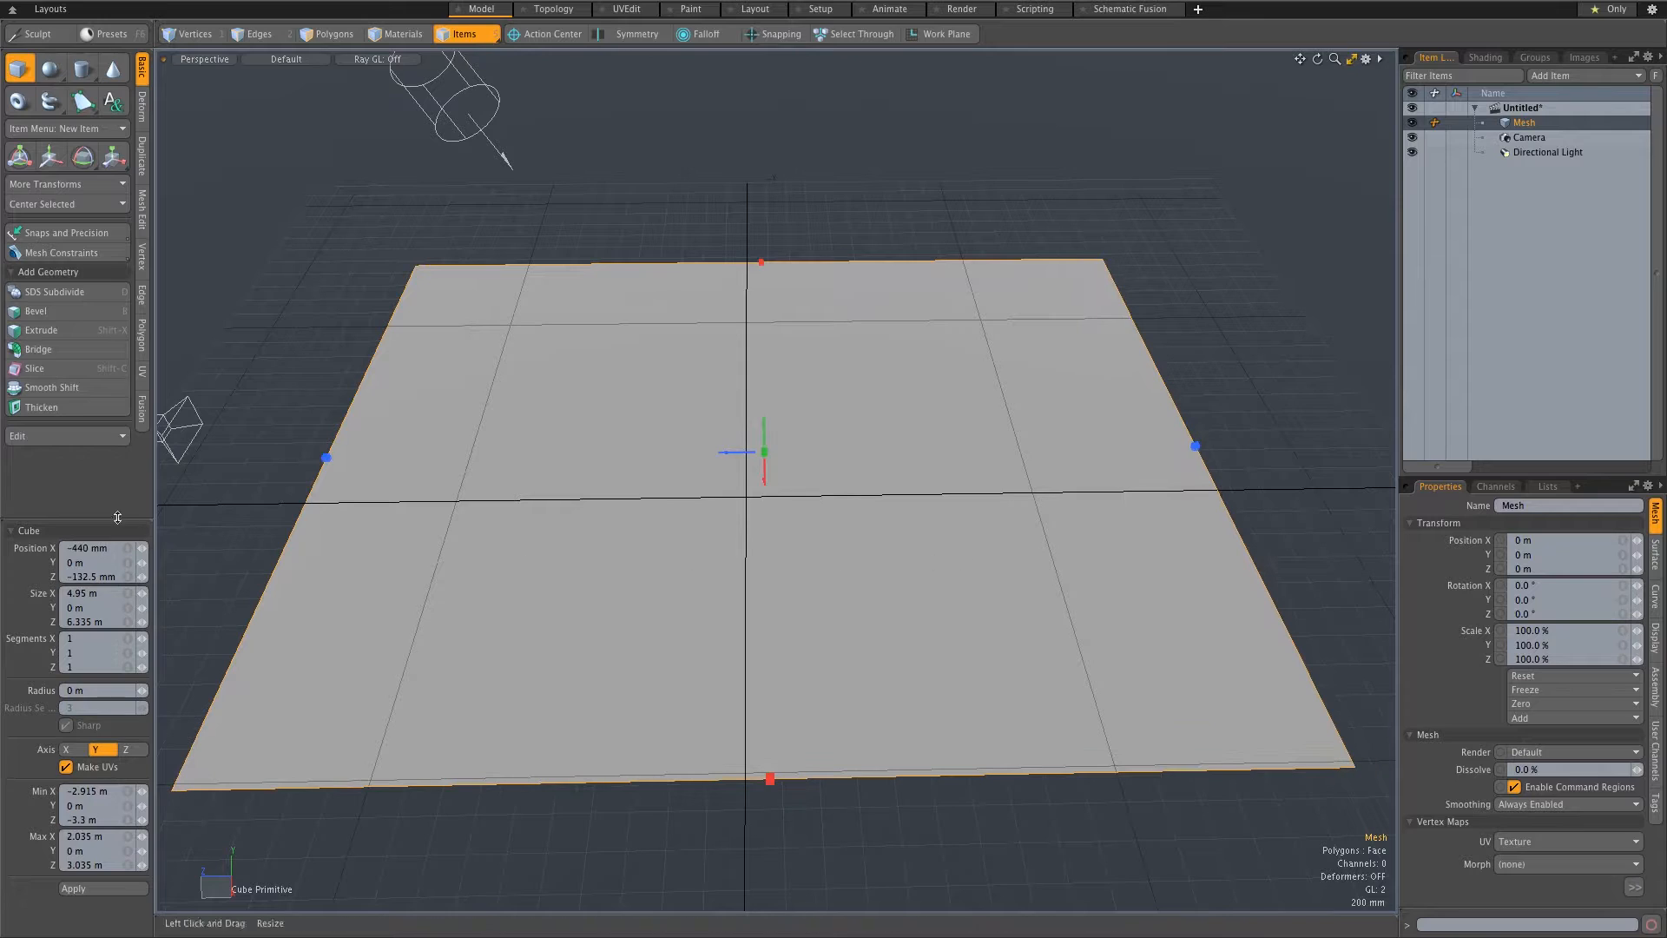
{"action": "left_click", "coordinate": [109, 594]}
{"action": "type", "text": "10"}
{"action": "key", "text": "Tab"}
{"action": "key", "text": "Tab"}
{"action": "type", "text": "10"}
{"action": "key", "text": "Tab"}
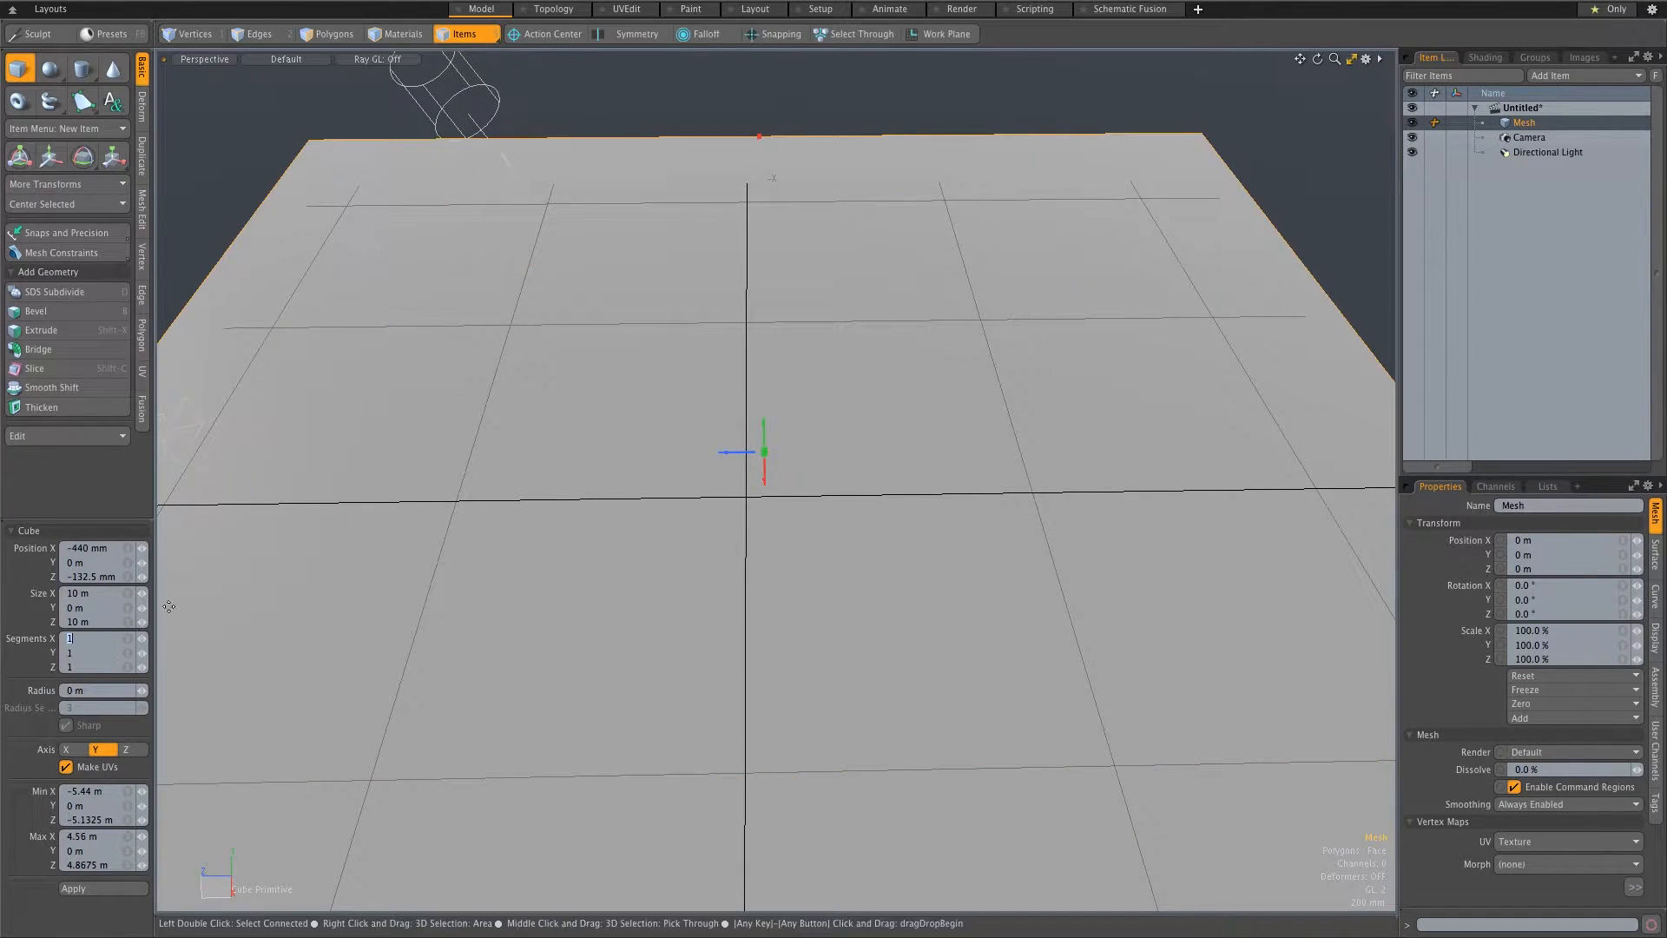
Centre the plane at the origin by setting its X, Y and Z positions to 0 and finish the primitive
{"action": "left_click_drag", "start_coordinate": [101, 549], "coordinate": [1, 548]}
{"action": "type", "text": "0"}
{"action": "key", "text": "Tab"}
{"action": "type", "text": "0"}
{"action": "key", "text": "Tab"}
{"action": "type", "text": "0"}
{"action": "key", "text": "Tab"}
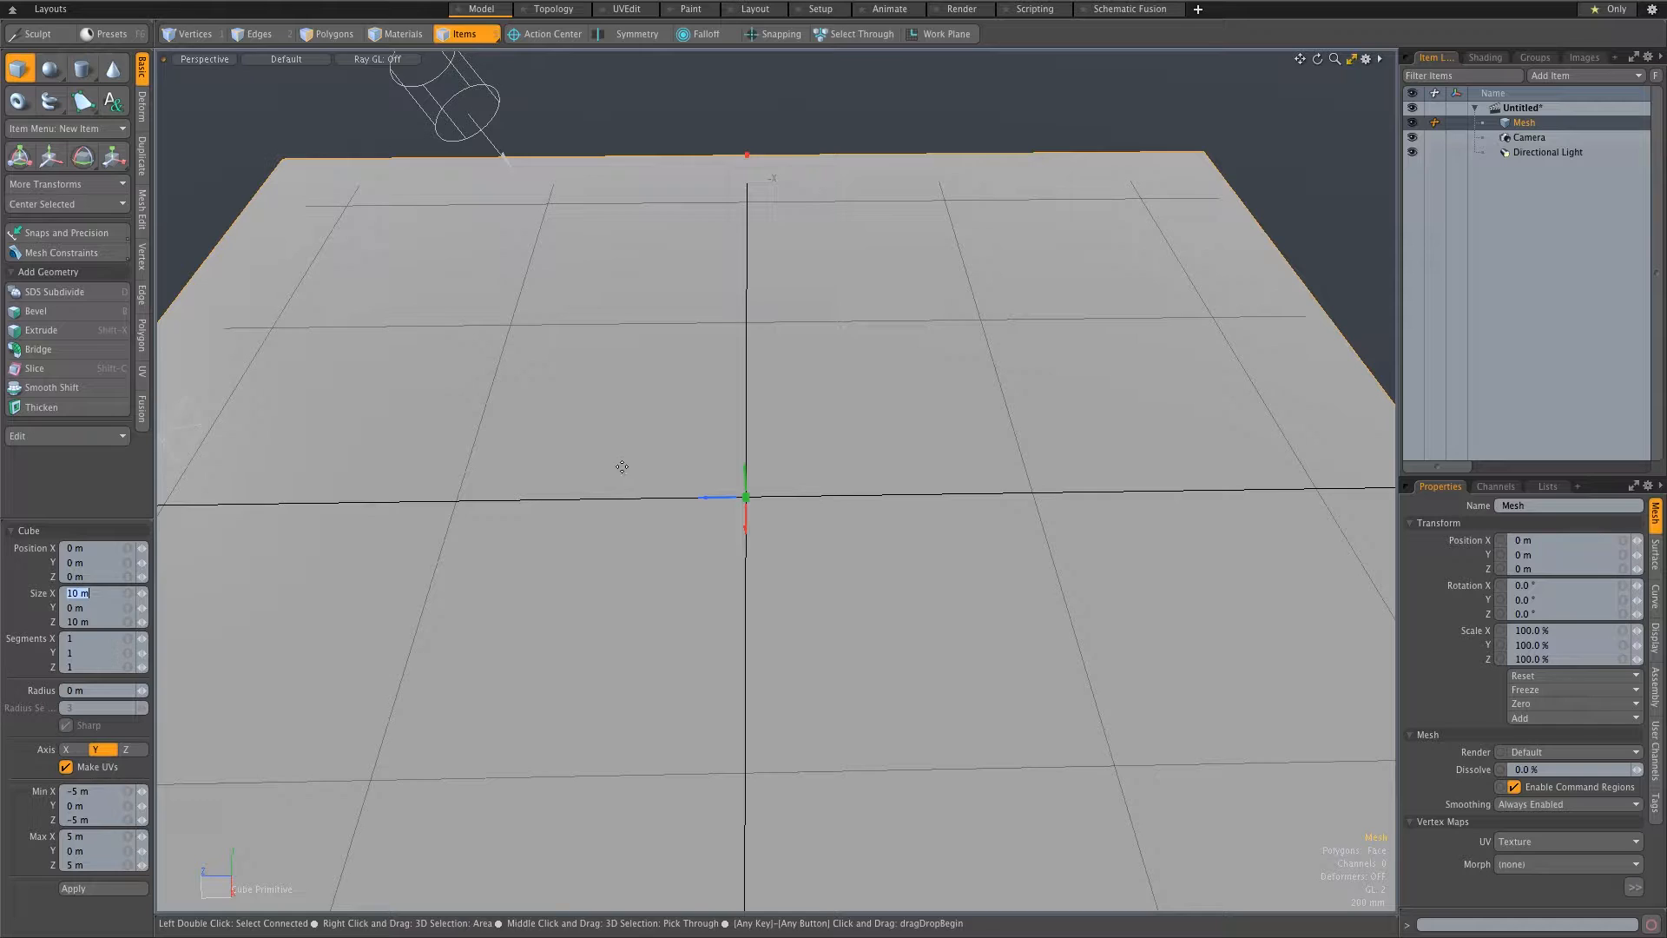
{"action": "key", "text": "space"}
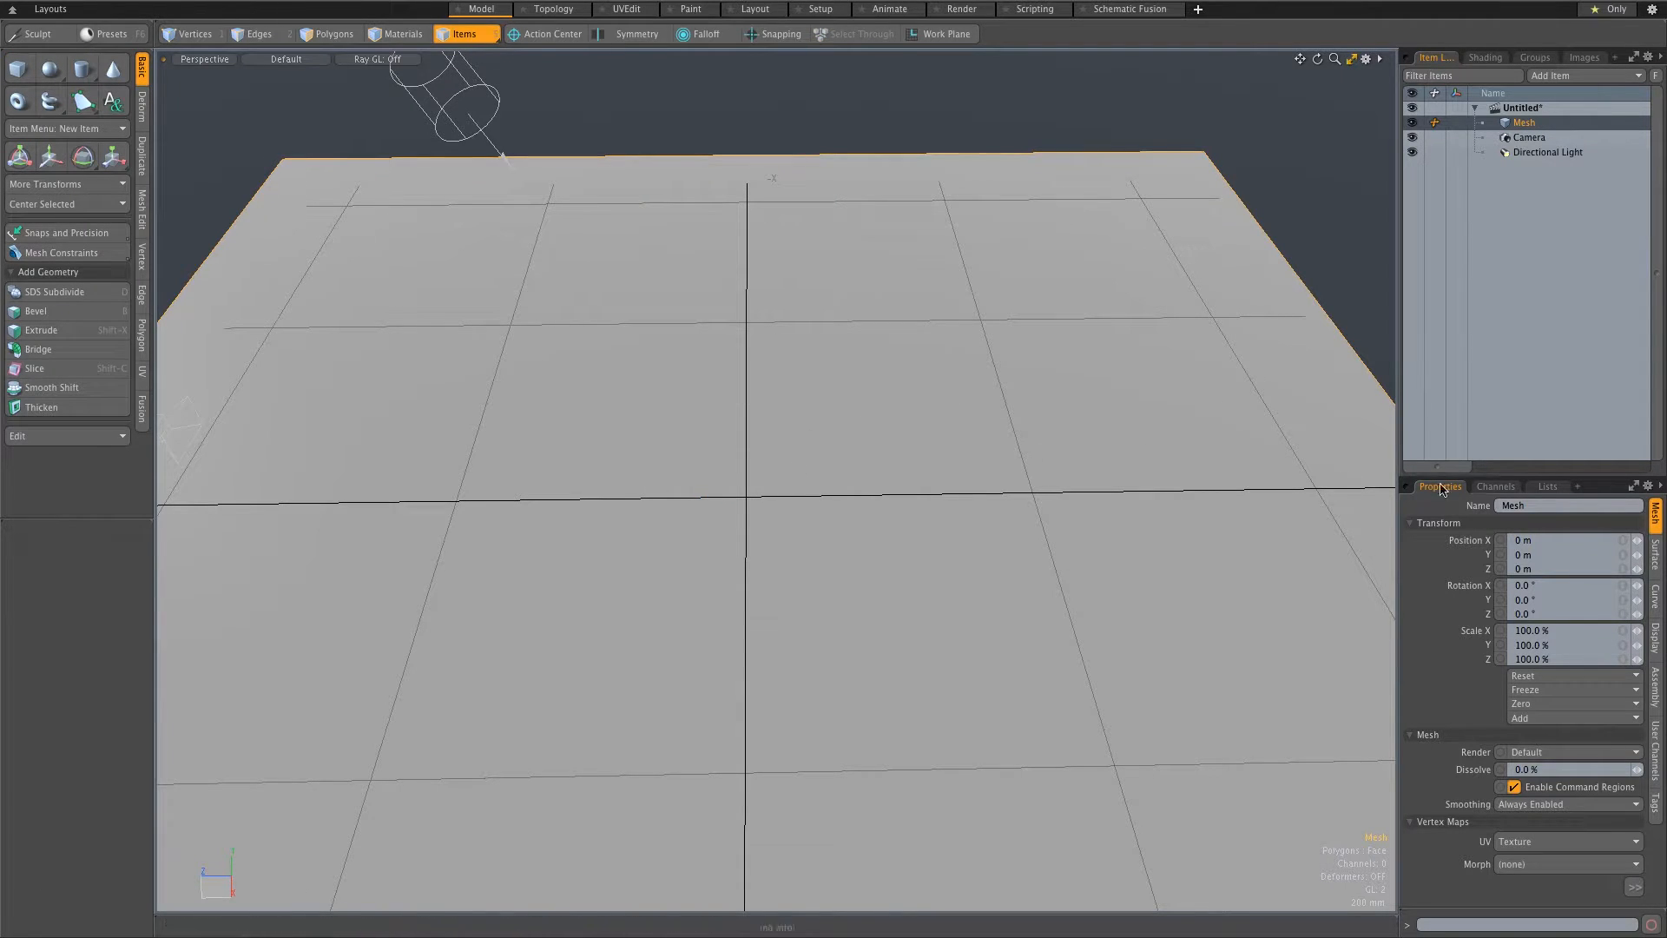
Rename the plane's mesh item to Floor and add a new empty mesh item
{"action": "left_click", "coordinate": [1526, 505]}
{"action": "type", "text": "Floor"}
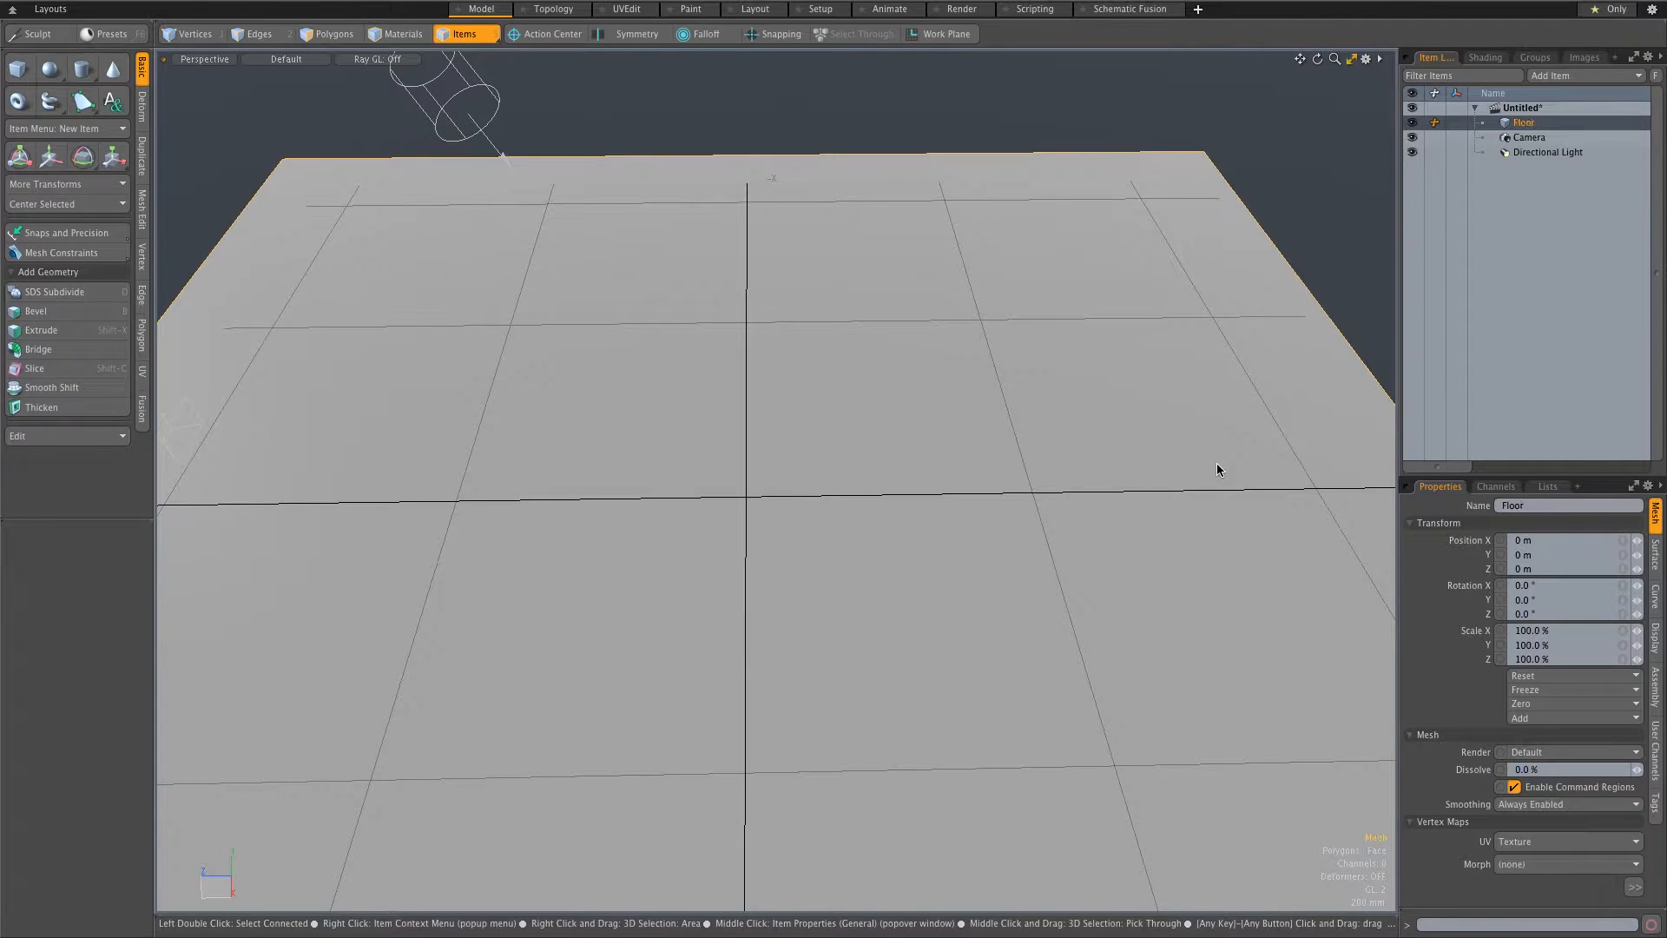
{"action": "type", "text": "n"}
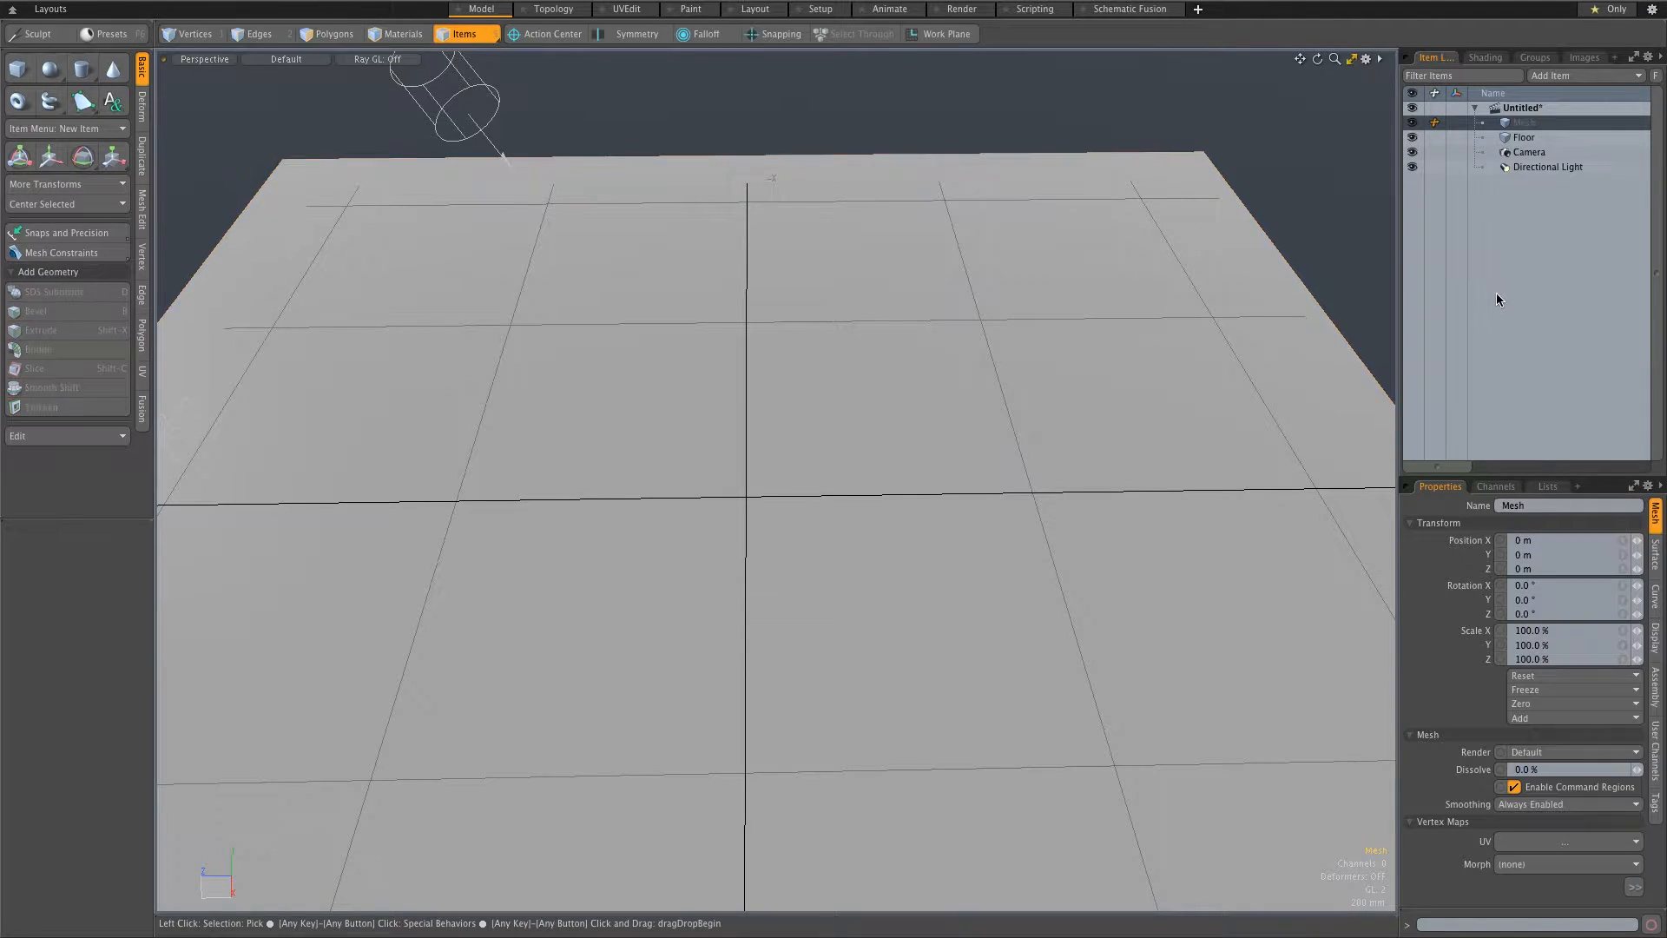
Draw a sphere with a radius of about 675 mm at the floor's centre and set its position to 0 on all axes
{"action": "left_click", "coordinate": [51, 69]}
{"action": "left_click_drag", "start_coordinate": [739, 495], "coordinate": [833, 490]}
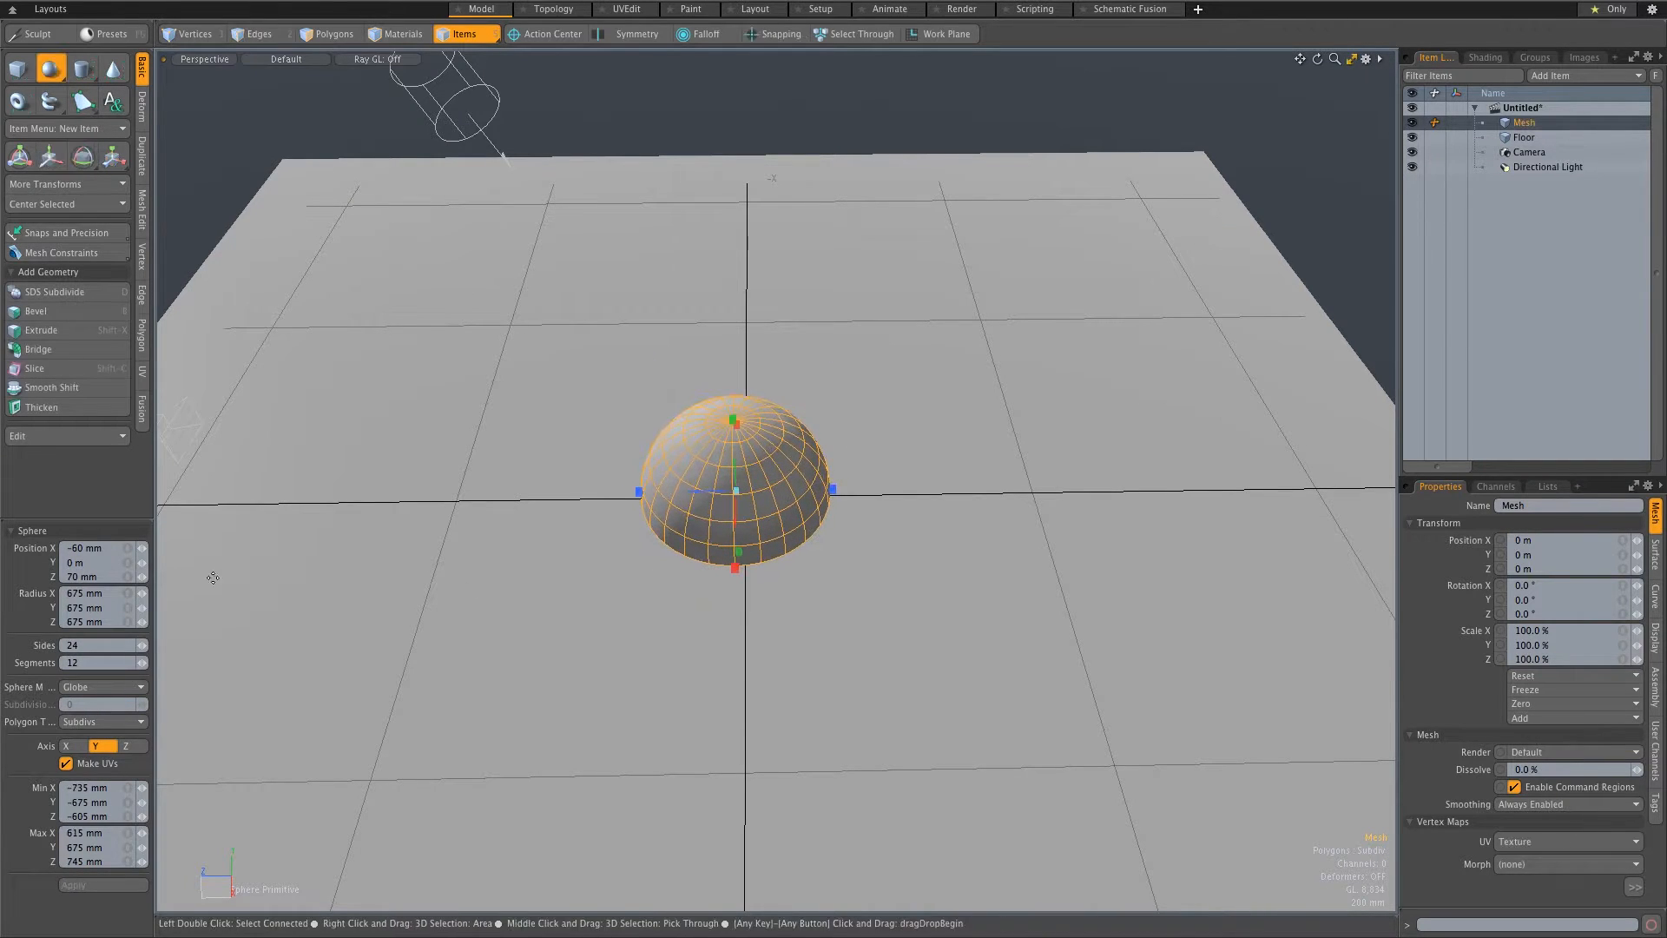
{"action": "left_click", "coordinate": [101, 550]}
{"action": "type", "text": "0"}
{"action": "key", "text": "Tab"}
{"action": "key", "text": "Tab"}
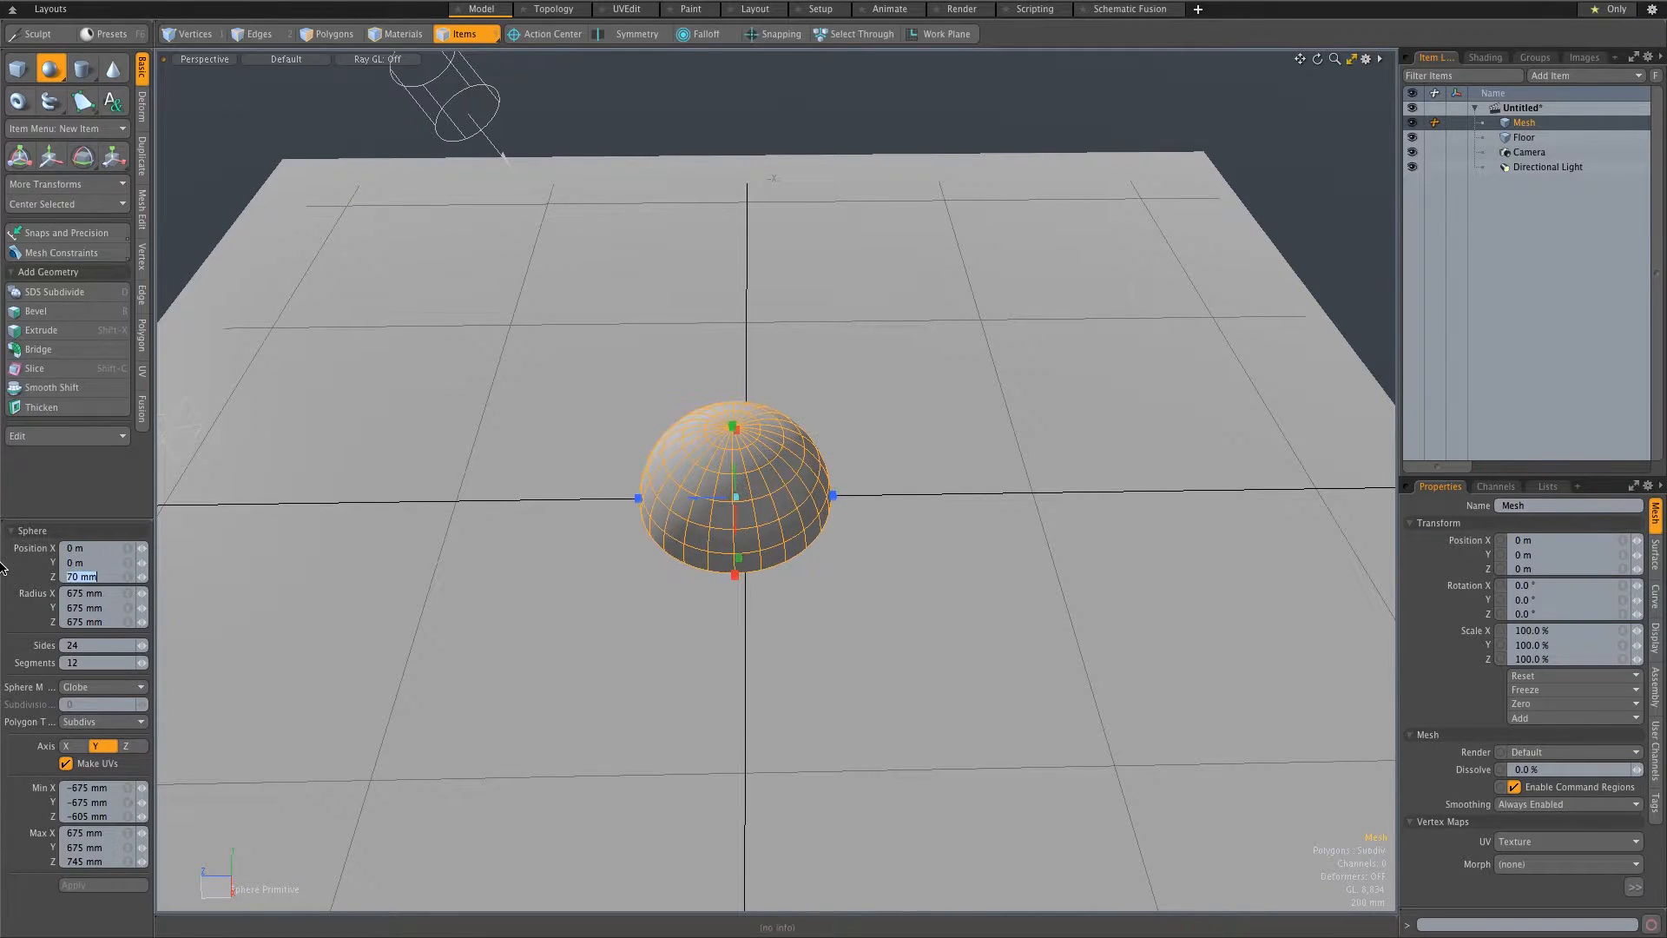
{"action": "key", "text": "Tab"}
Set the sphere's X, Y and Z radii to 1 m and finish the primitive
{"action": "type", "text": "1"}
{"action": "key", "text": "Tab"}
{"action": "type", "text": "1"}
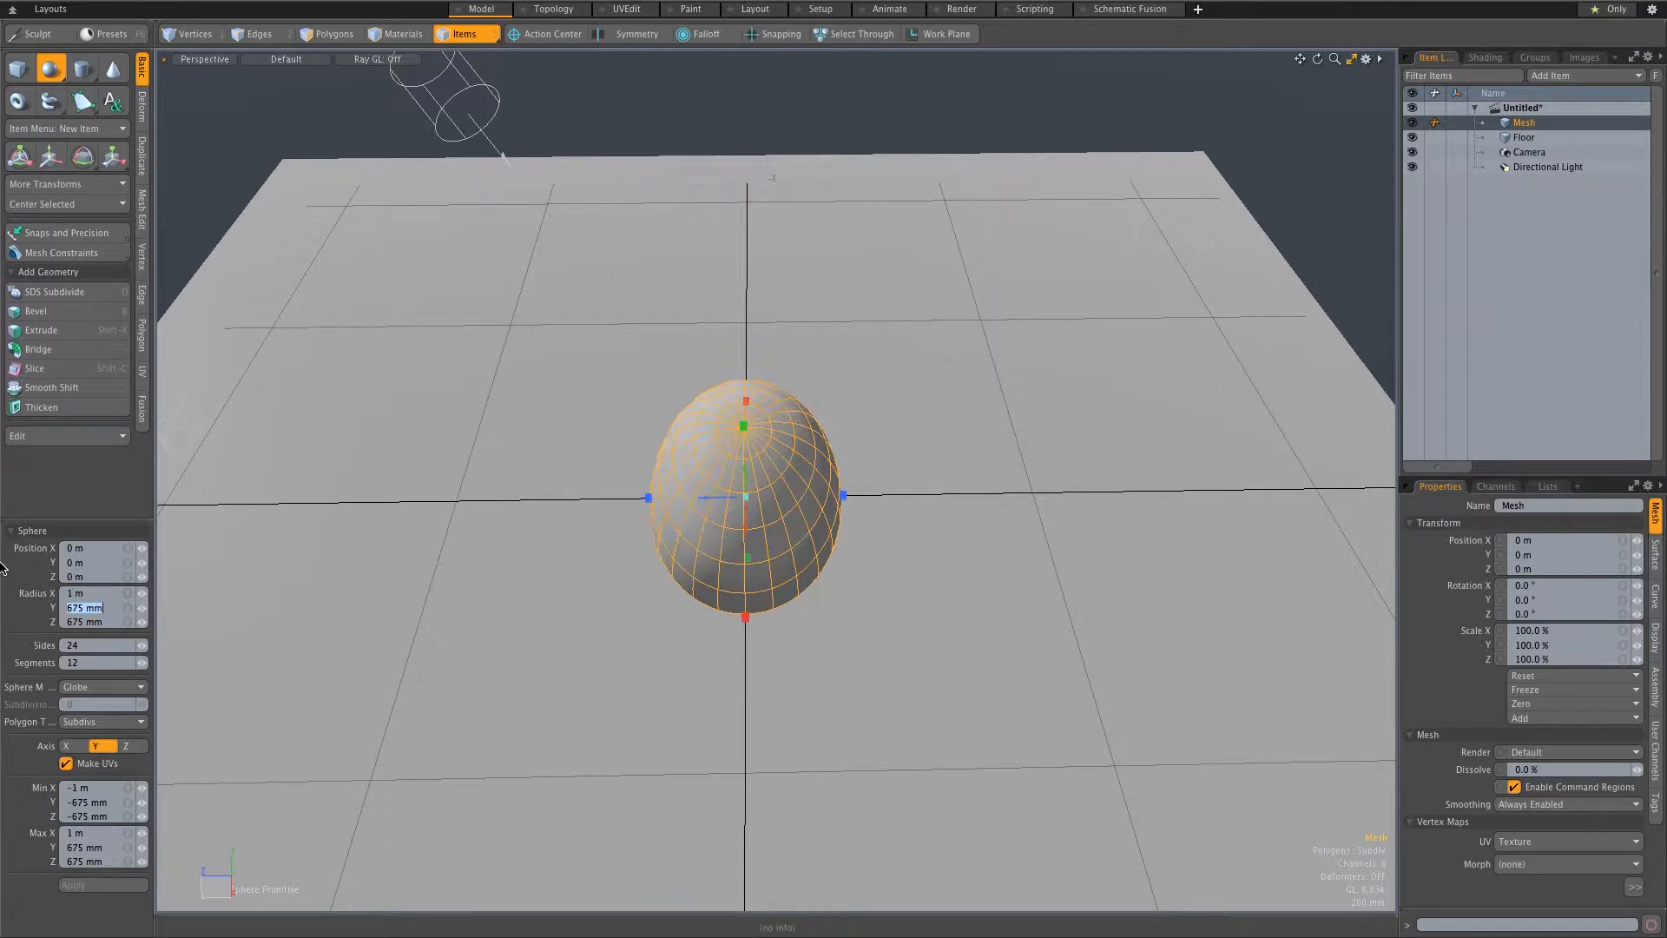
{"action": "key", "text": "Tab"}
{"action": "type", "text": "1"}
{"action": "key", "text": "Tab"}
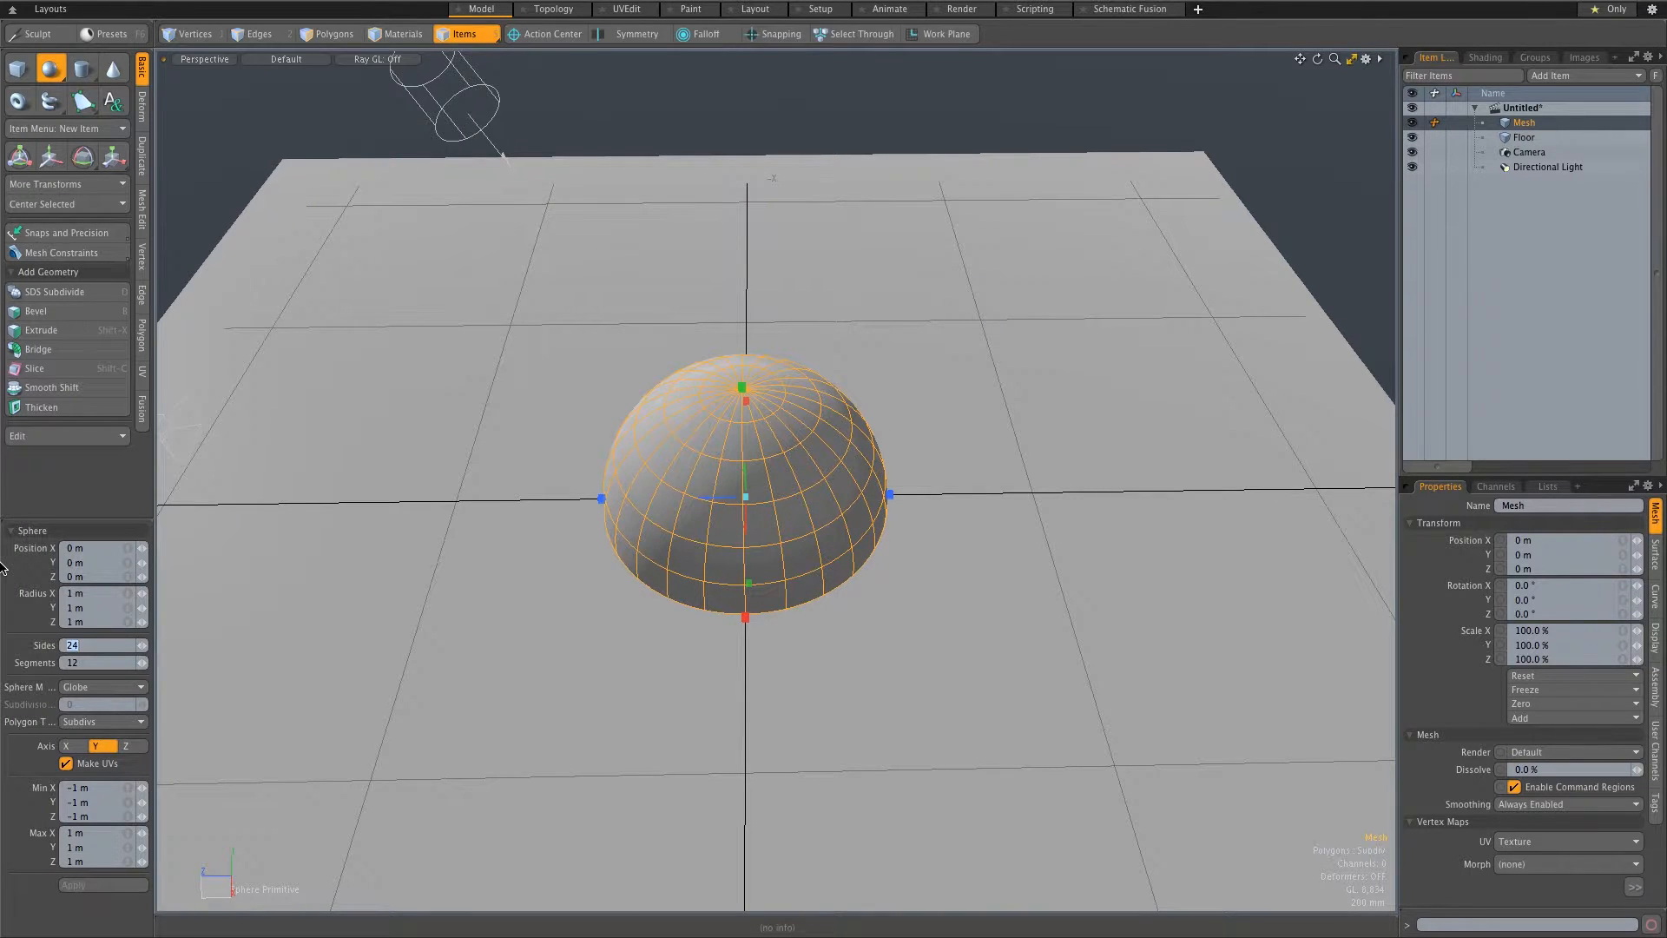
{"action": "key", "text": "q"}
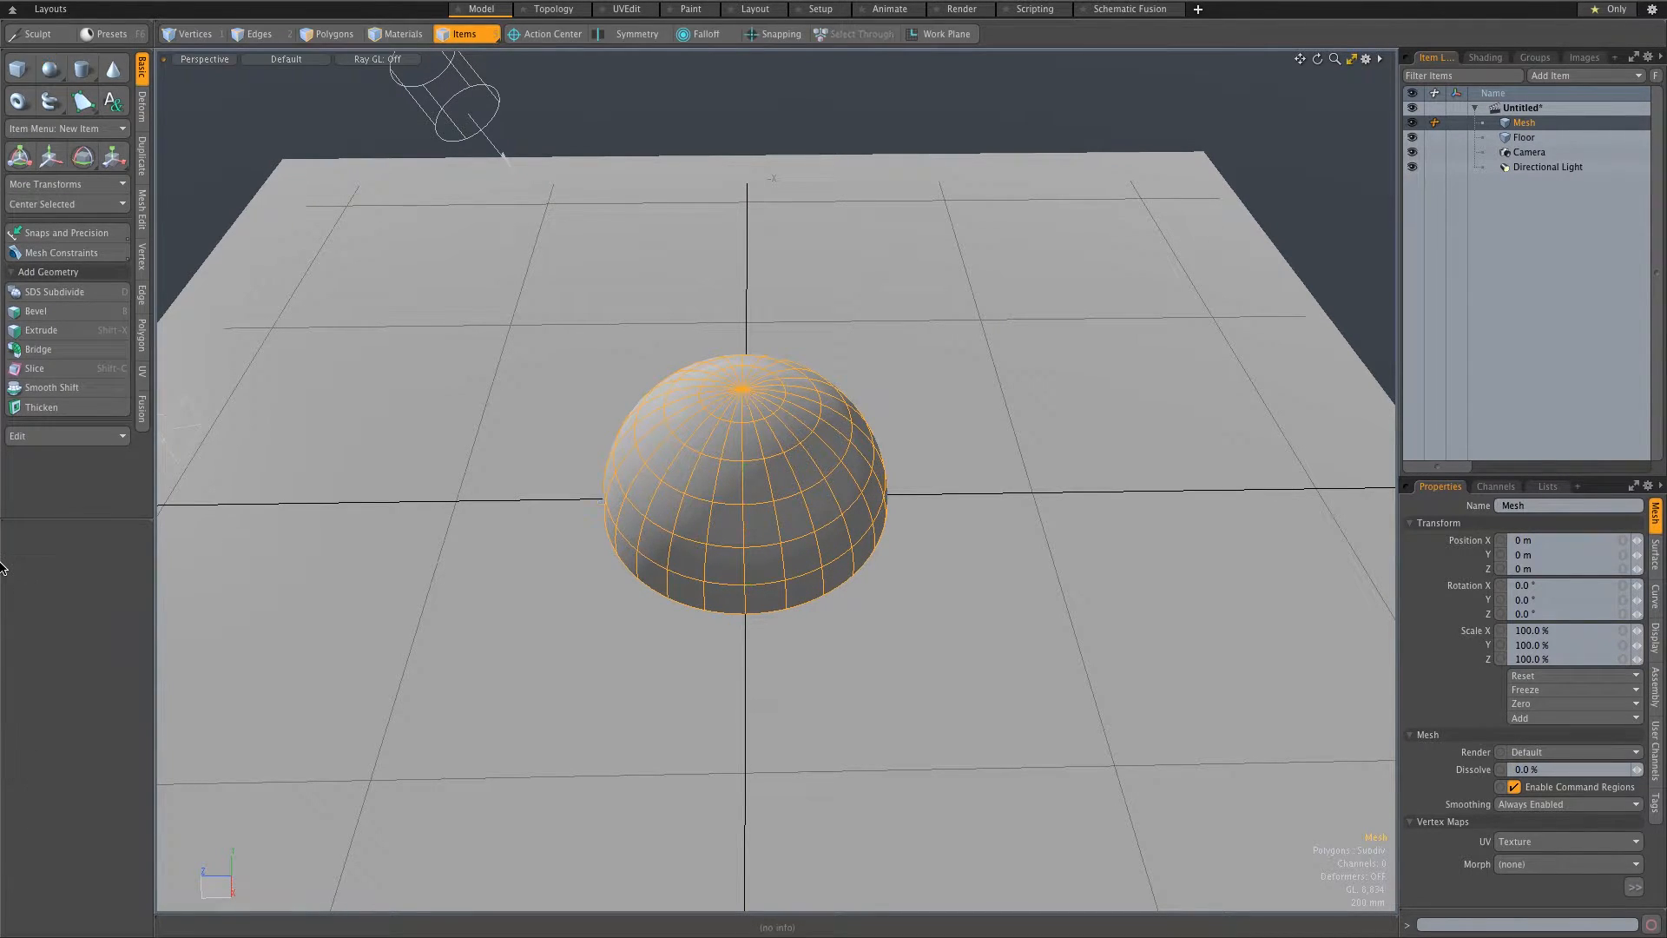
Move the sphere up about 925 mm in Y so it sits on the floor
{"action": "key", "text": "w"}
{"action": "left_click_drag", "start_coordinate": [744, 451], "coordinate": [743, 350]}
{"action": "left_click_drag", "start_coordinate": [782, 603], "coordinate": [745, 315], "text": "alt"}
{"action": "left_click_drag", "start_coordinate": [735, 425], "coordinate": [963, 524], "text": "alt"}
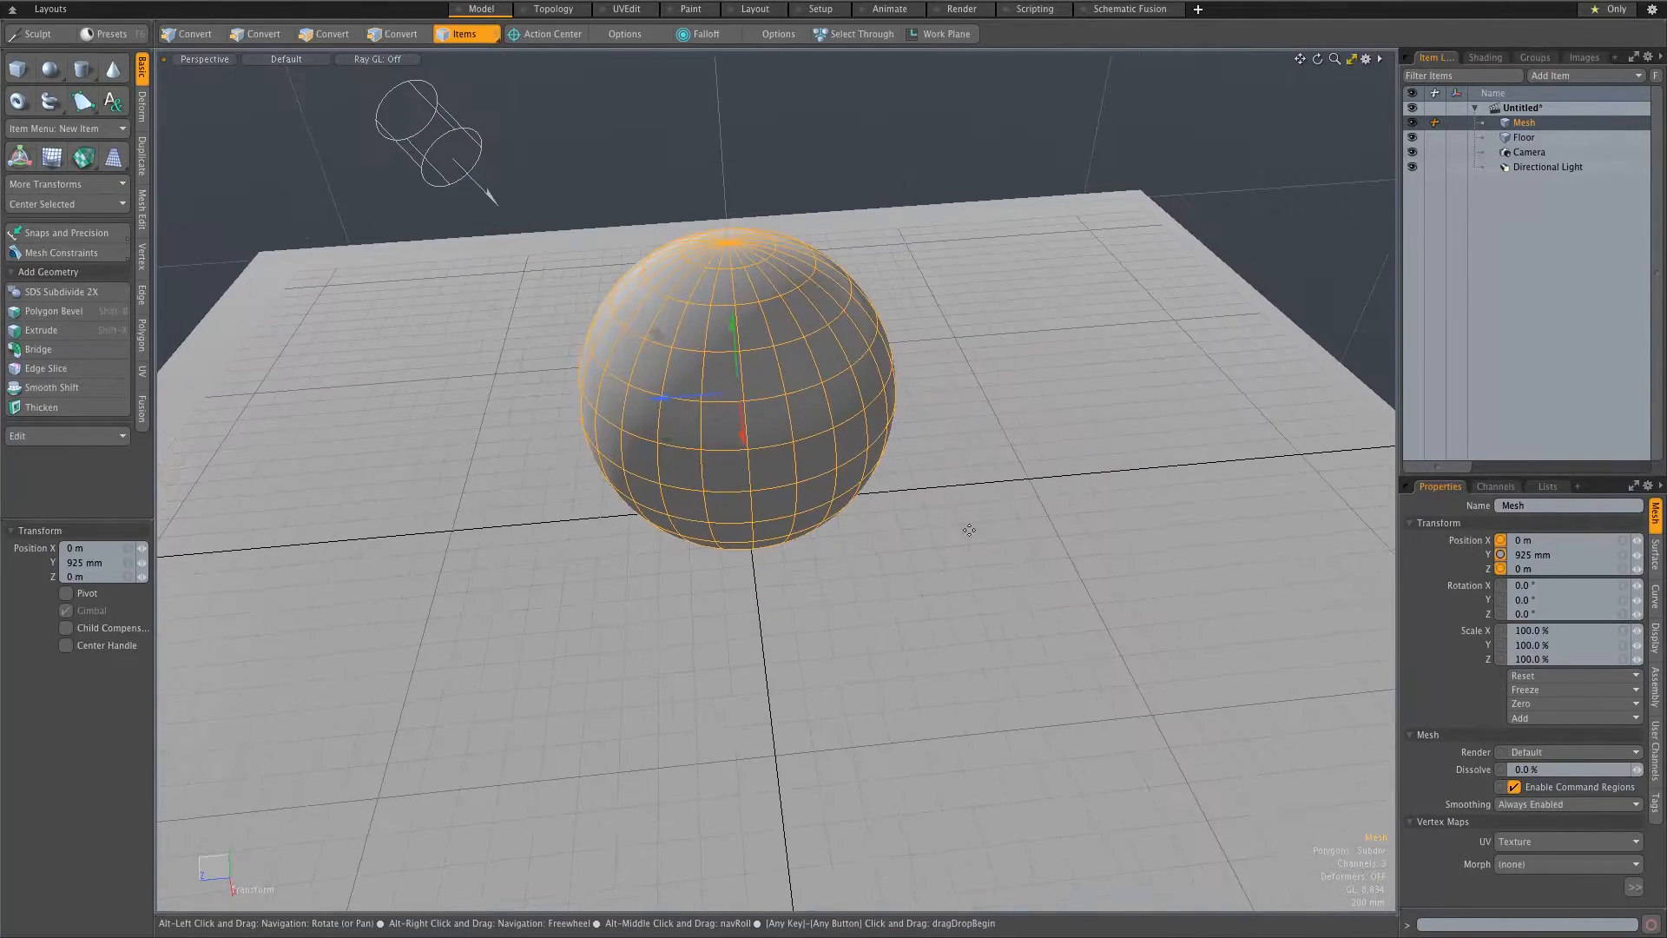
{"action": "type", "text": "S"}
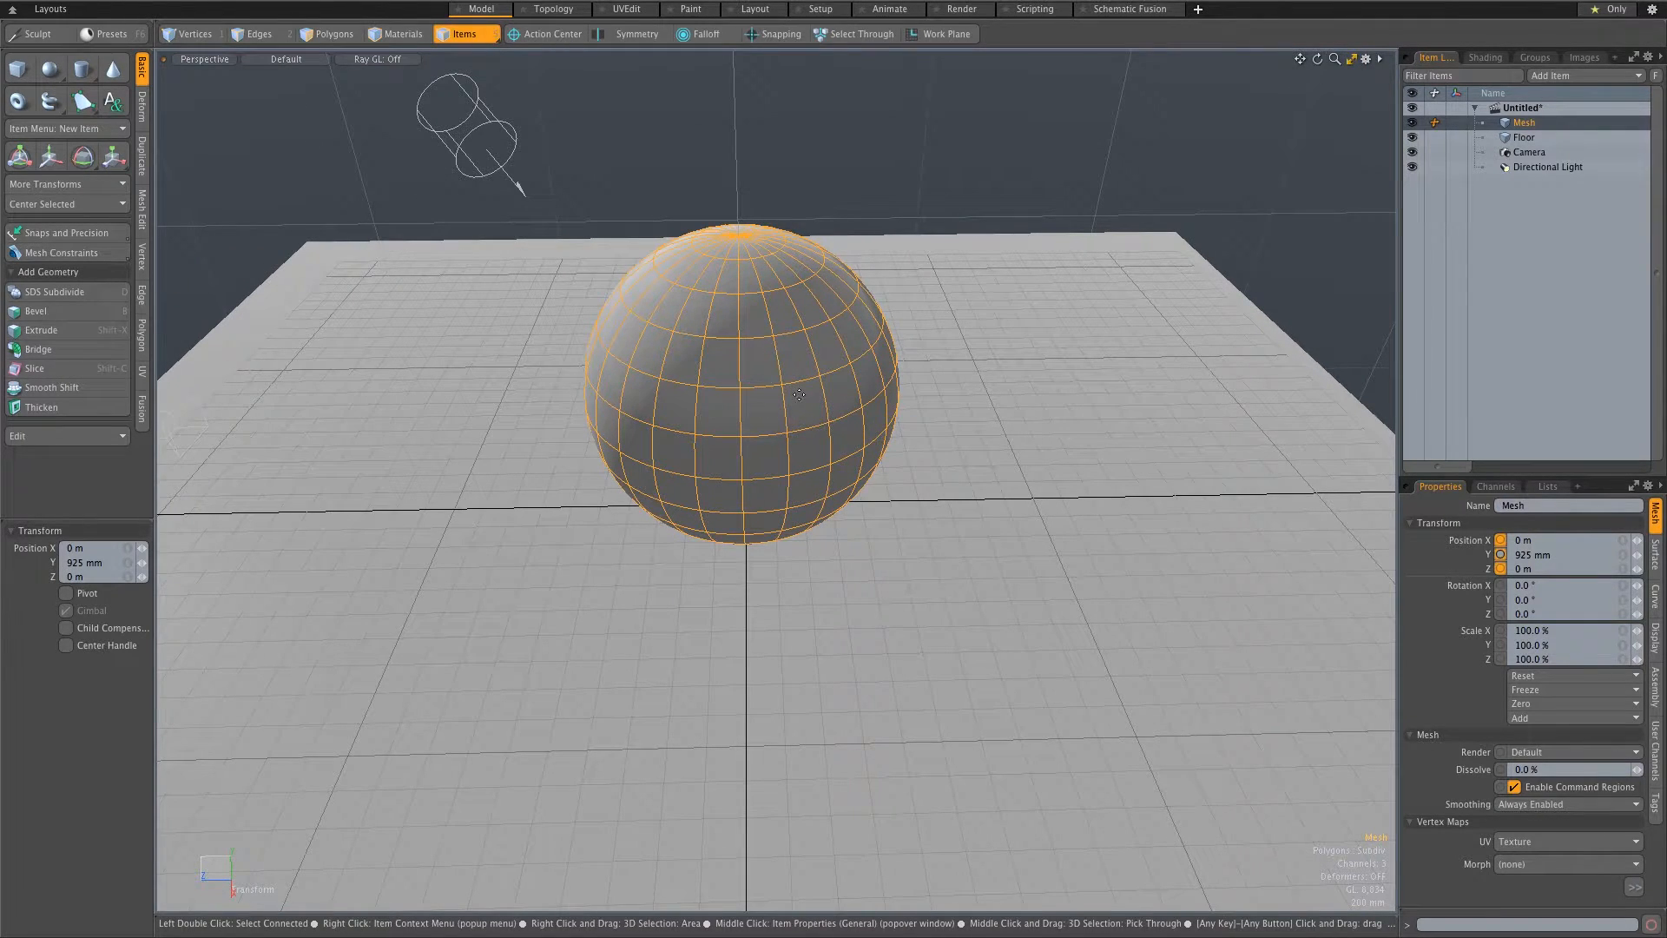
Assign a new material named Glass to the sphere
{"action": "key", "text": "m"}
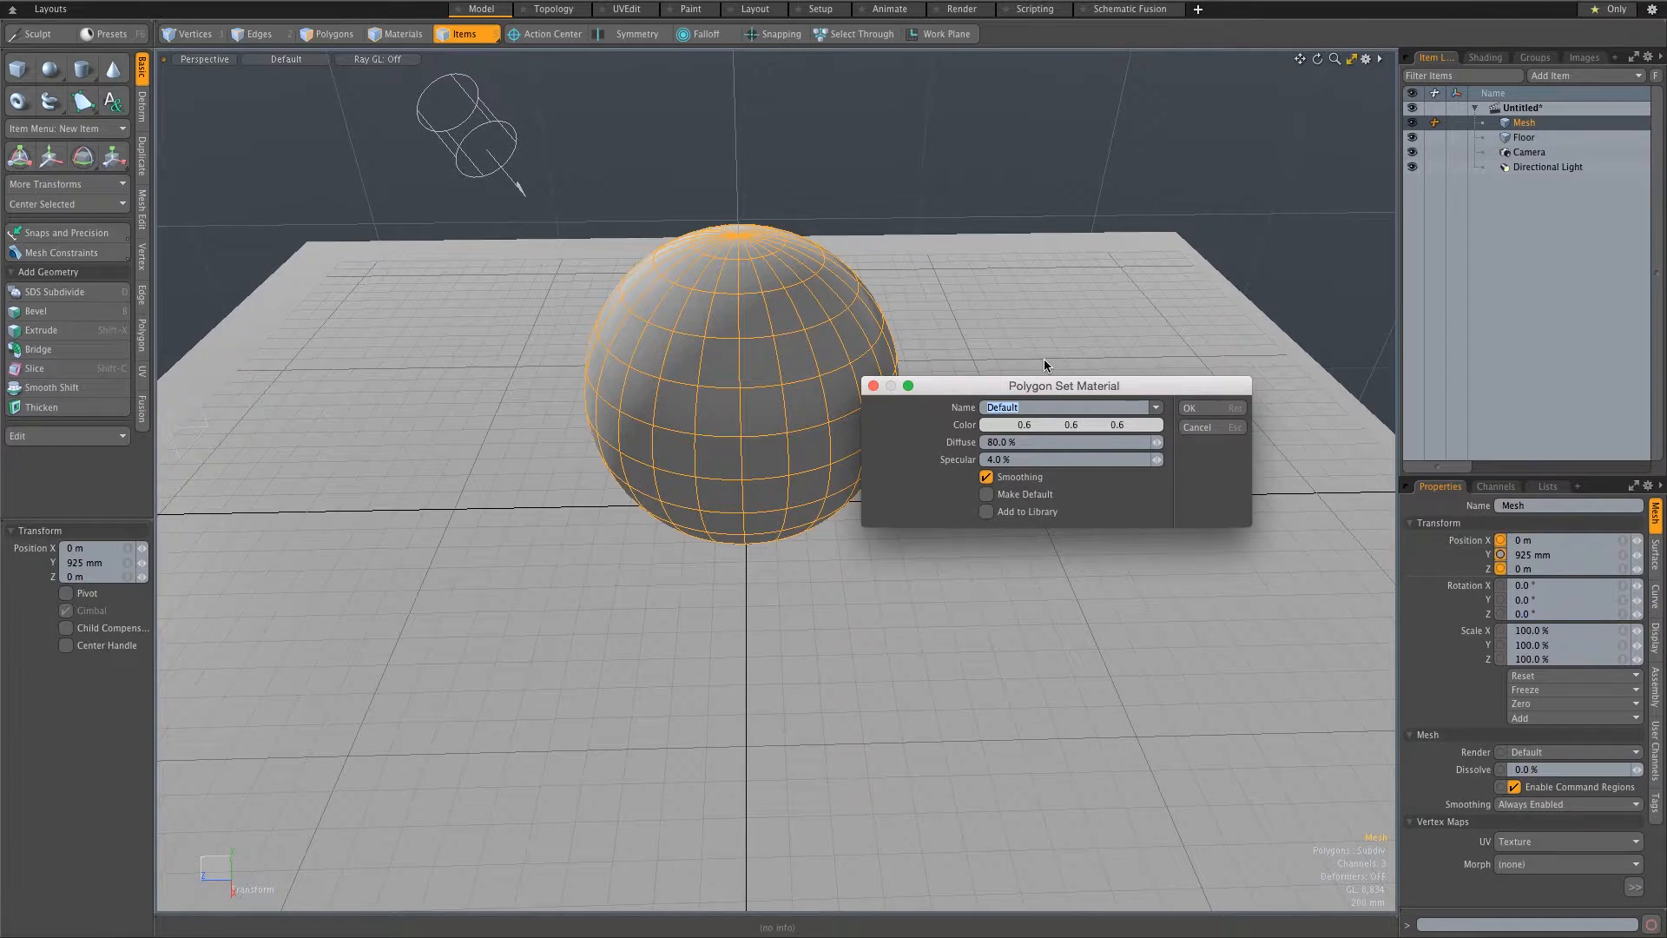
{"action": "type", "text": "Glass"}
{"action": "key", "text": "Return"}
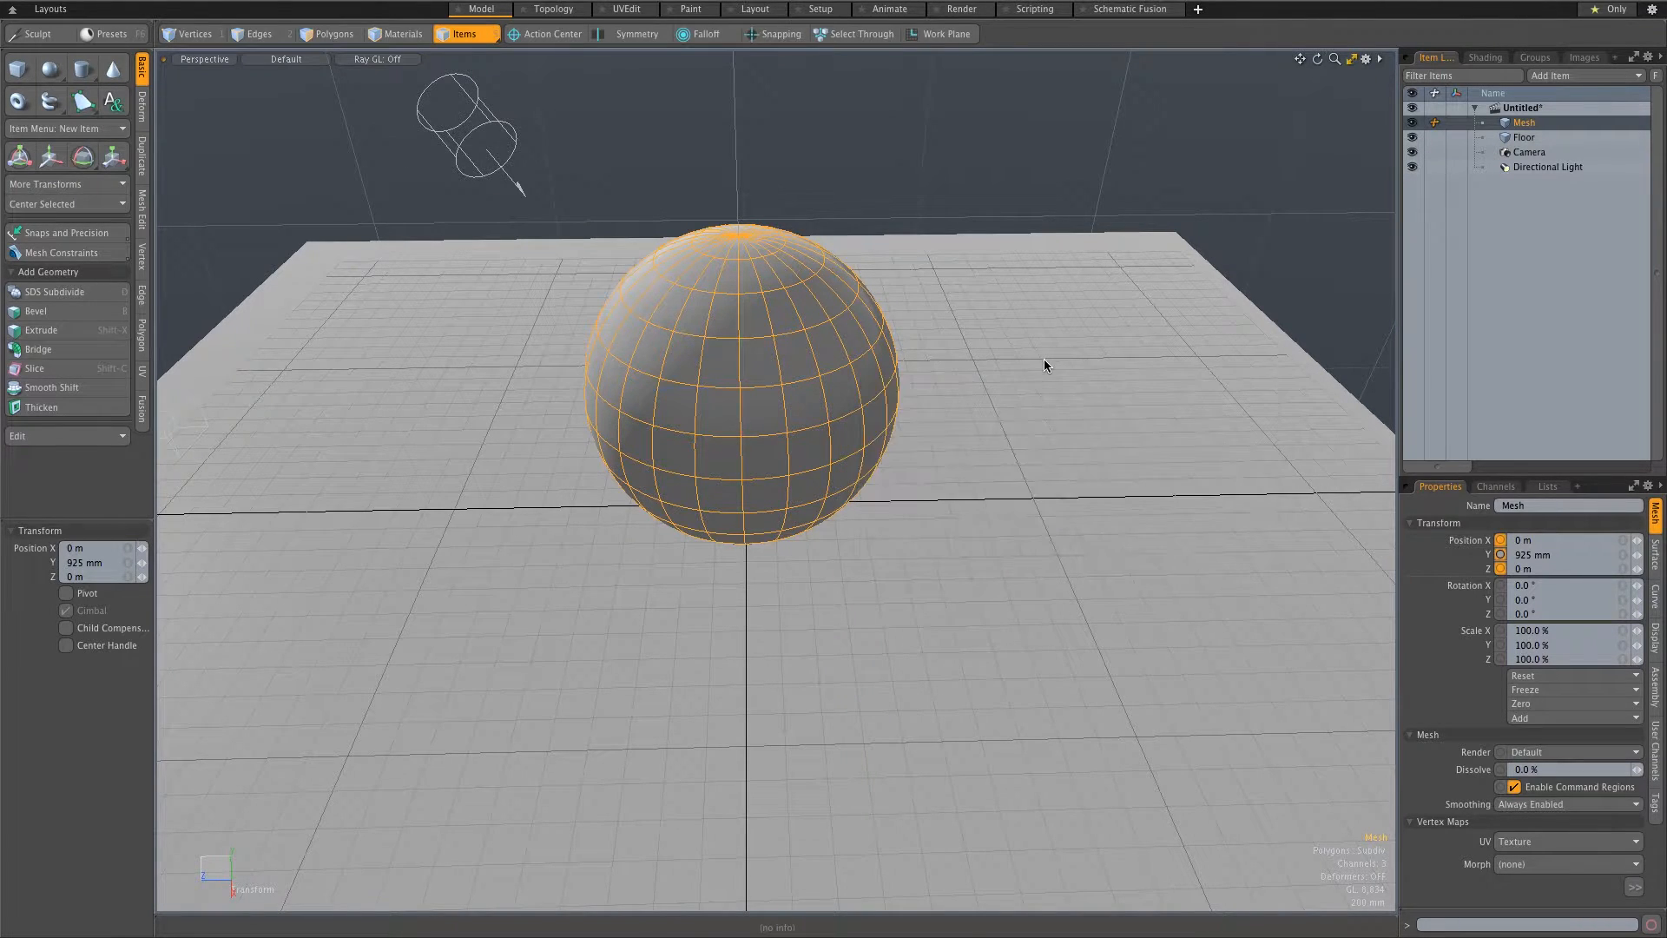
Delete the default Material layer from the Glass group in the Shader Tree, keeping the group selected
{"action": "left_click", "coordinate": [1485, 57]}
{"action": "left_click", "coordinate": [1442, 184]}
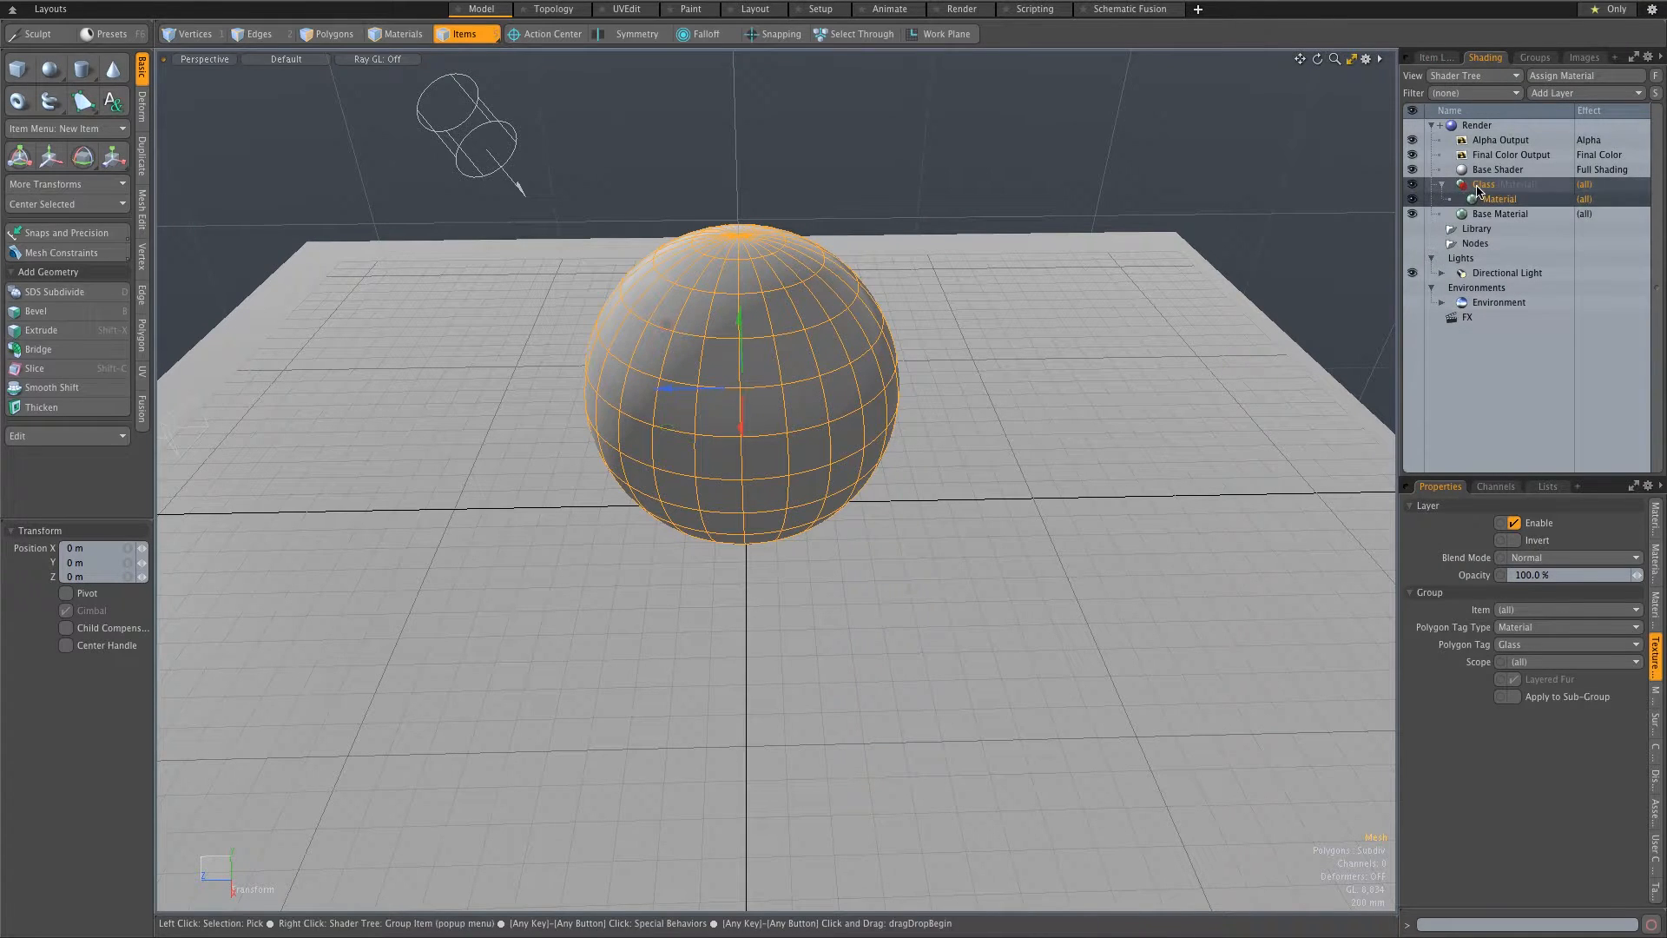
{"action": "left_click", "coordinate": [1498, 201]}
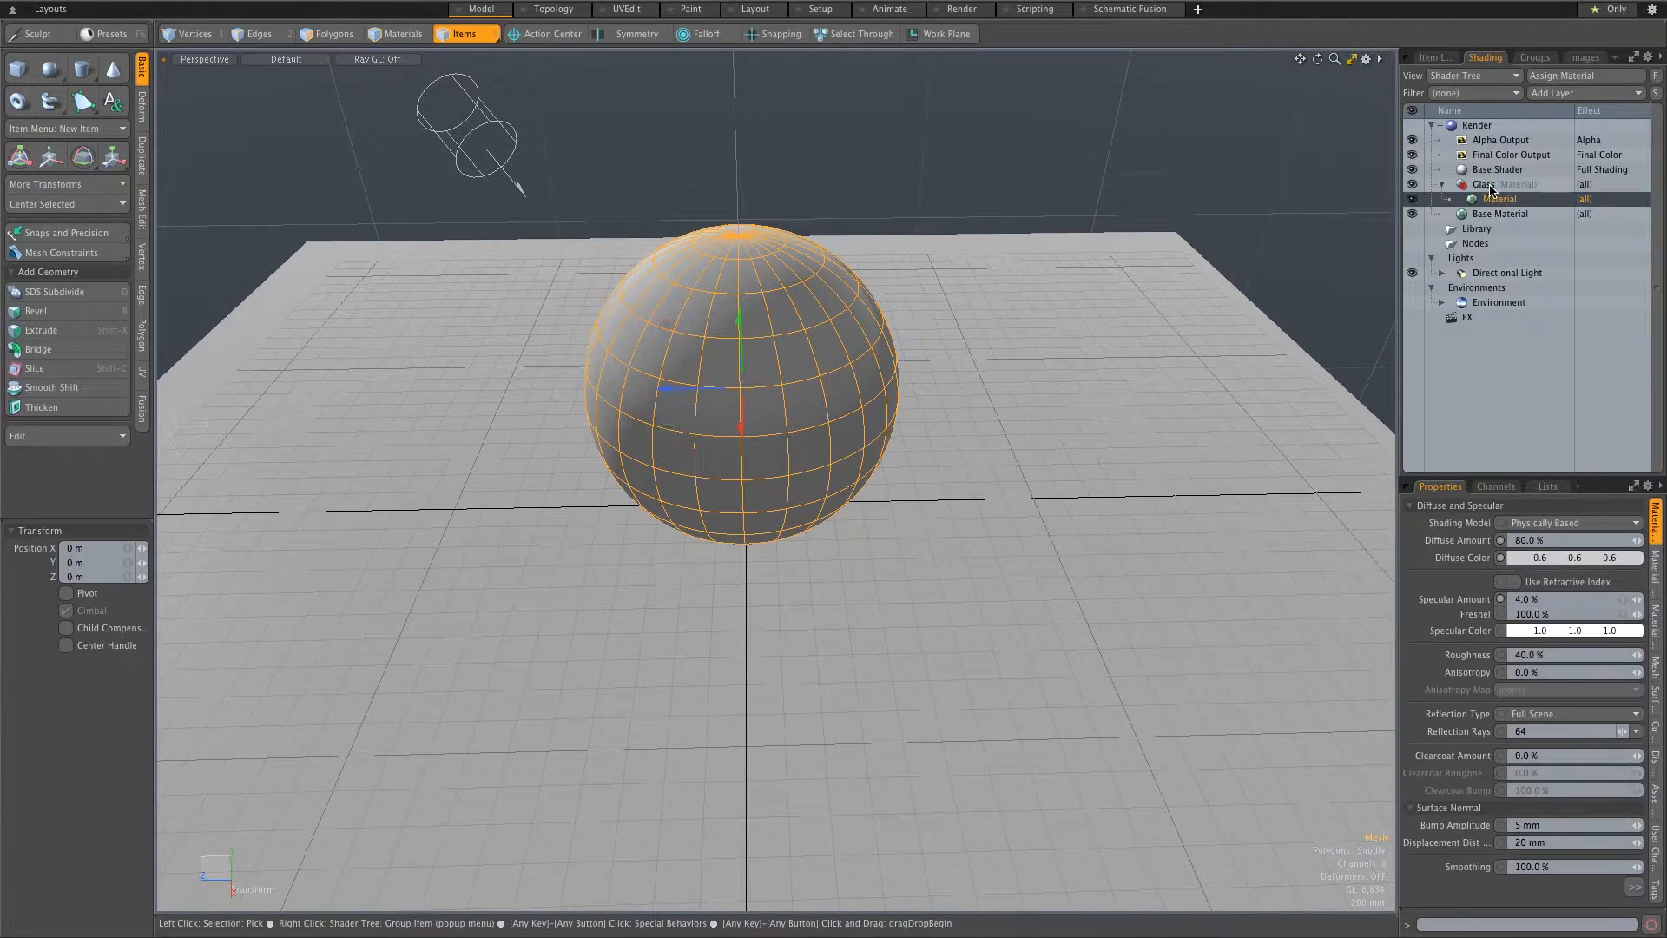
{"action": "left_click", "coordinate": [1483, 185]}
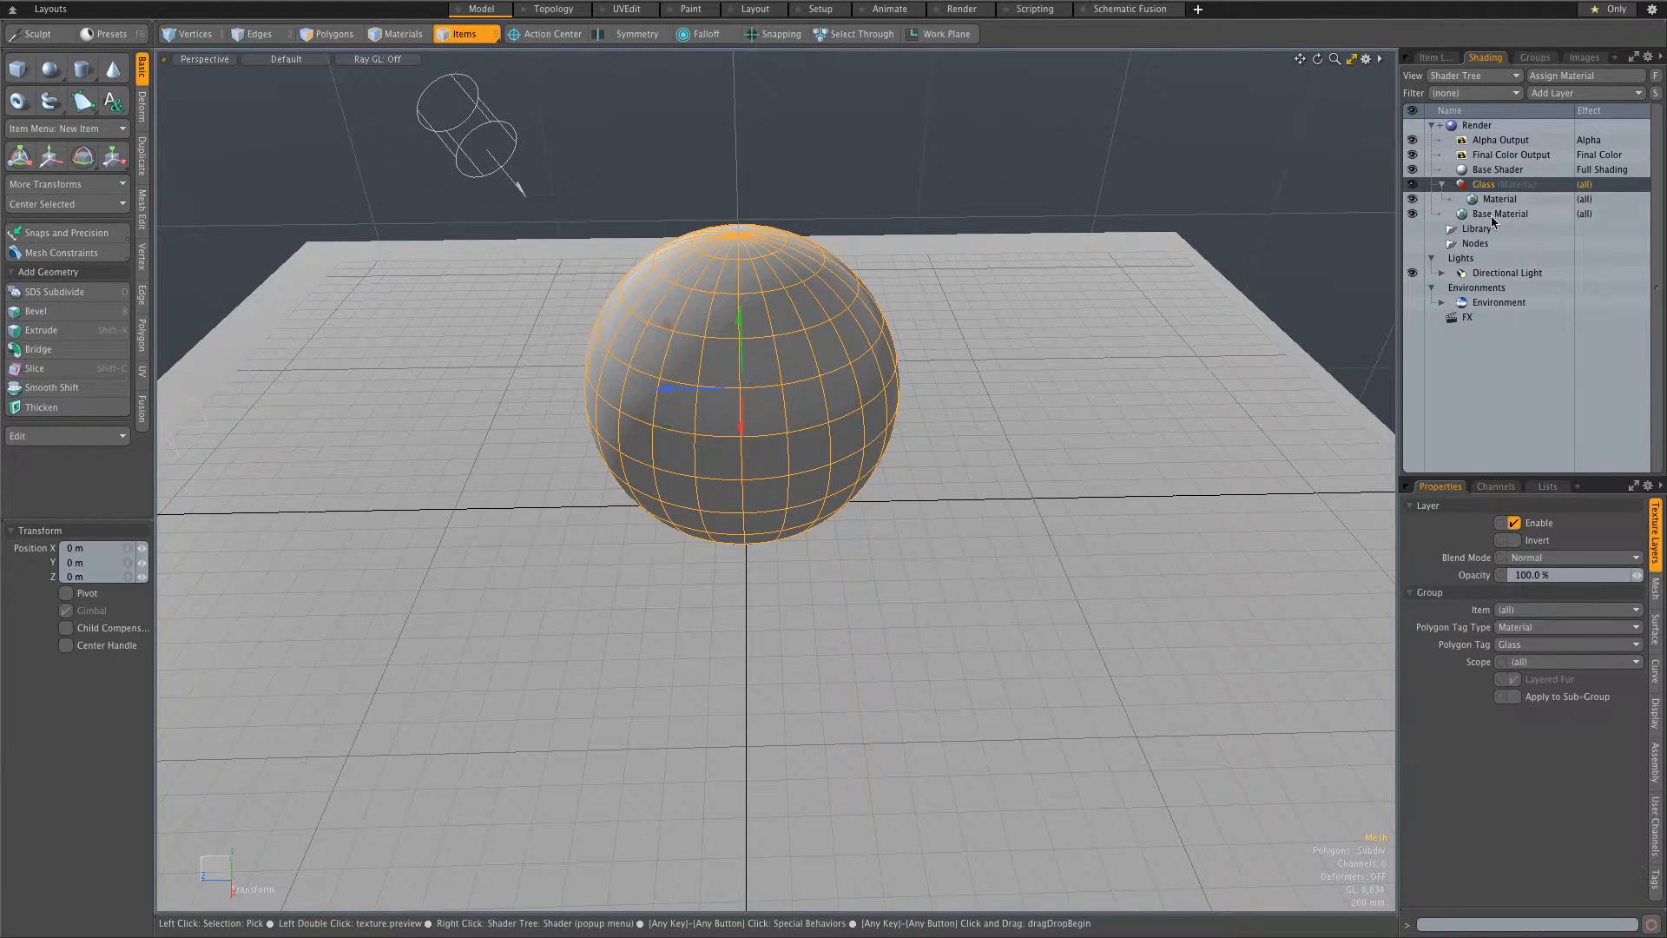
{"action": "left_click", "coordinate": [1503, 201]}
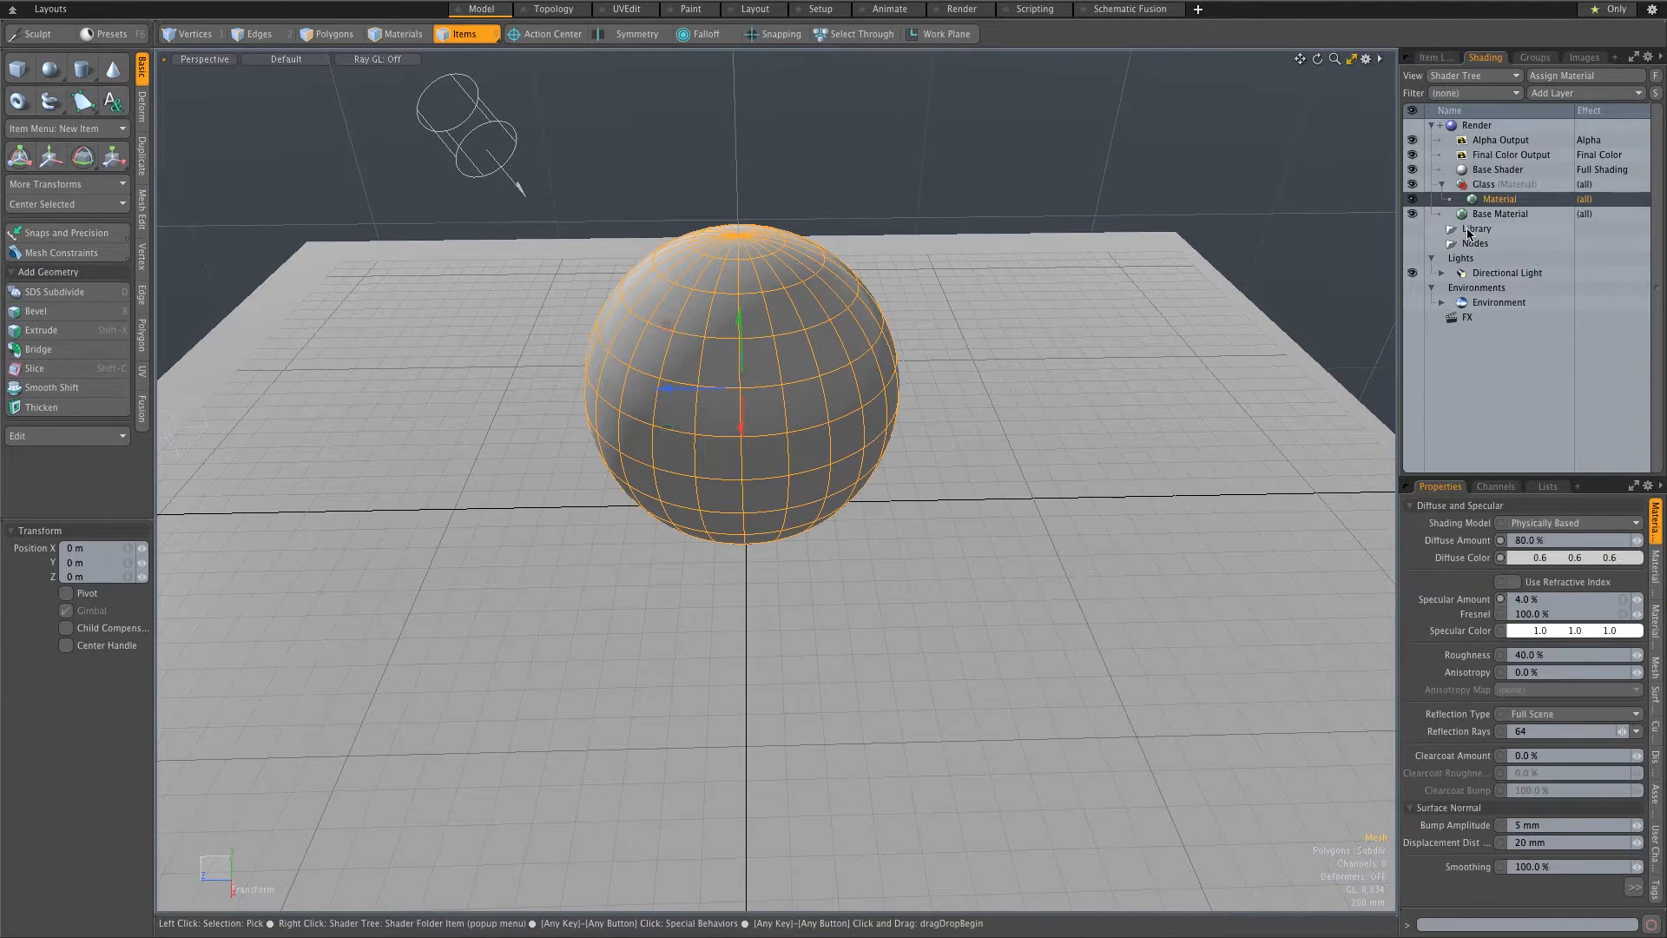
{"action": "key", "text": "Delete"}
{"action": "left_click", "coordinate": [1477, 186]}
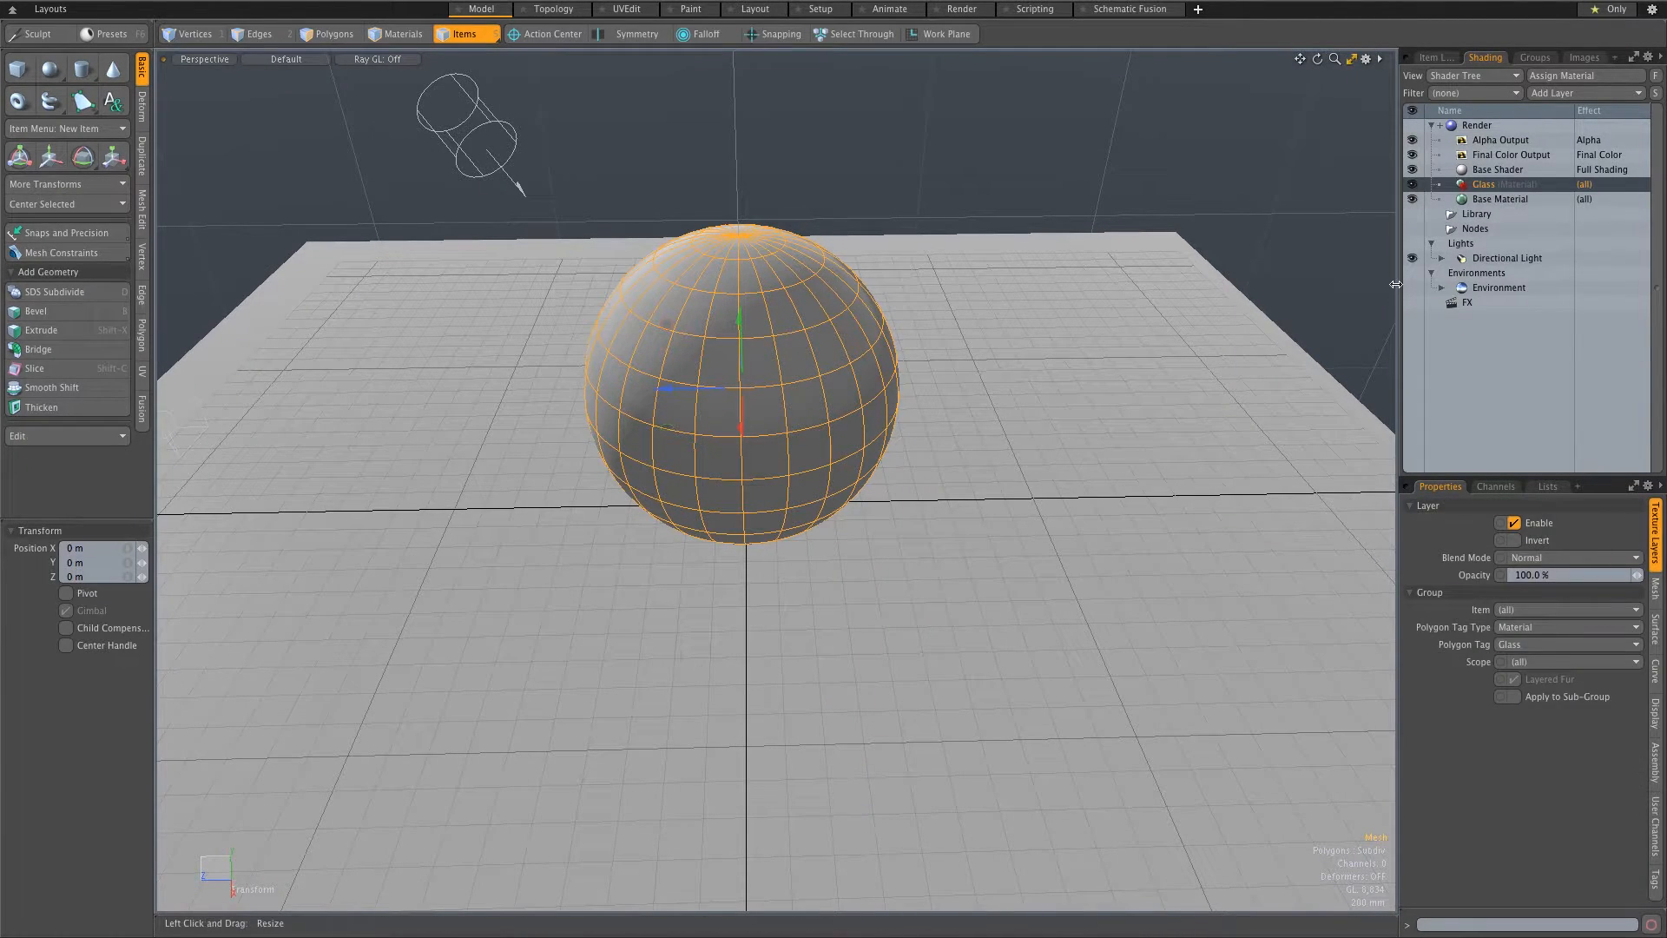
Add the glass clear preset from the Glass materials to the Glass group and close the preset browser
{"action": "key", "text": "F6"}
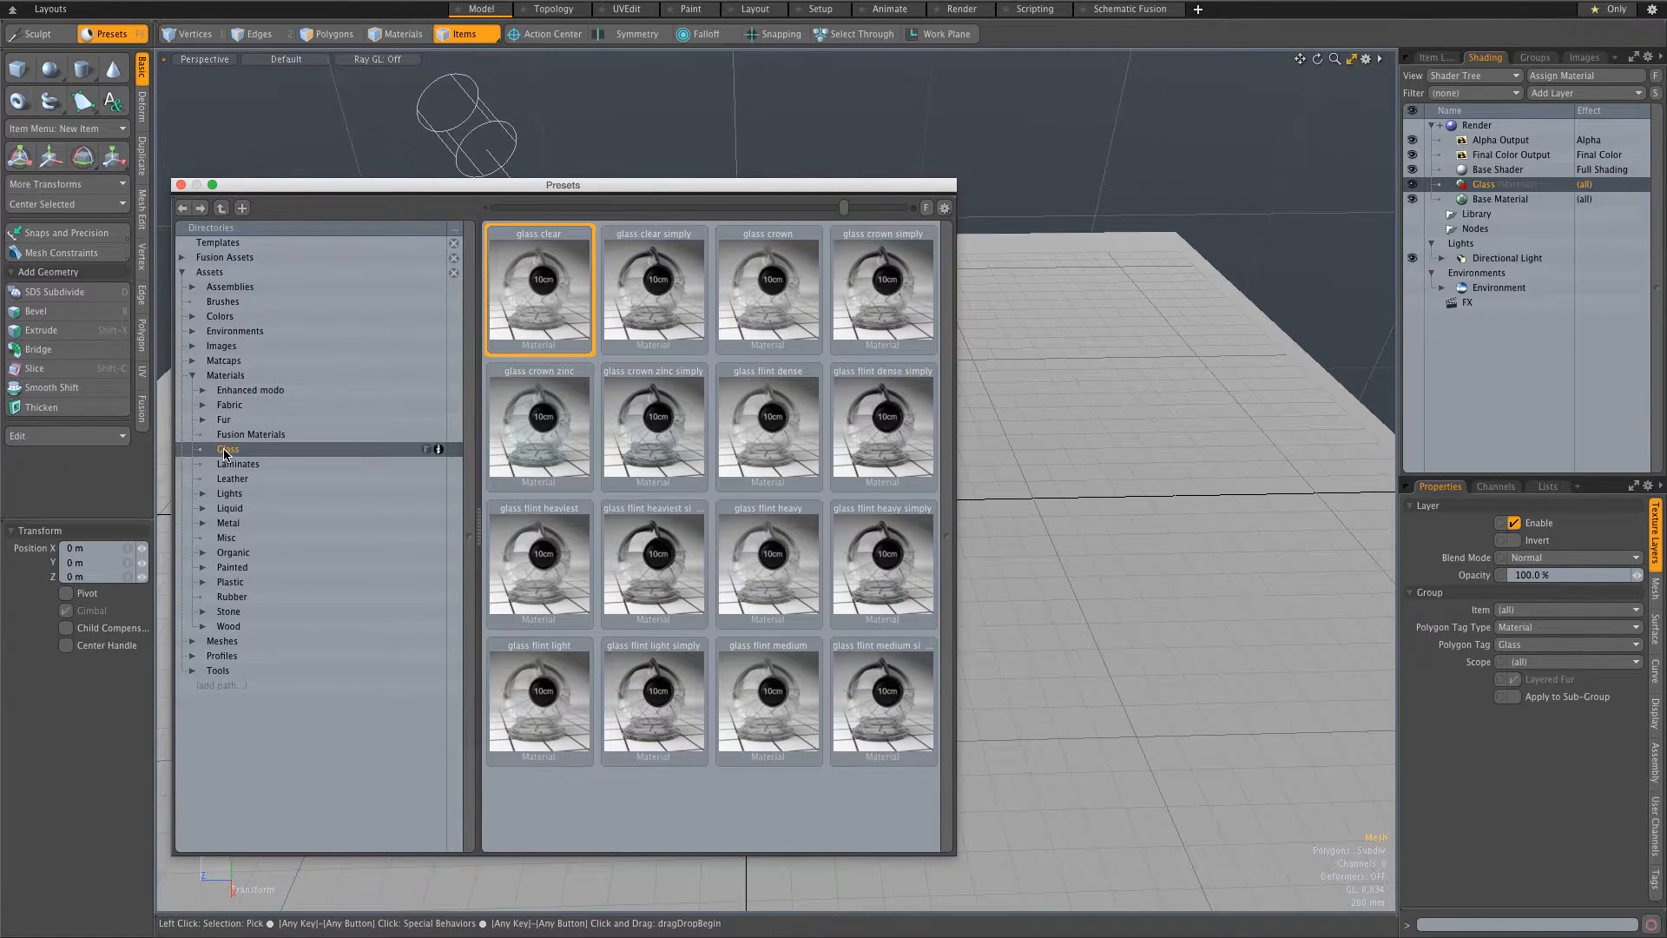
{"action": "left_click", "coordinate": [533, 301]}
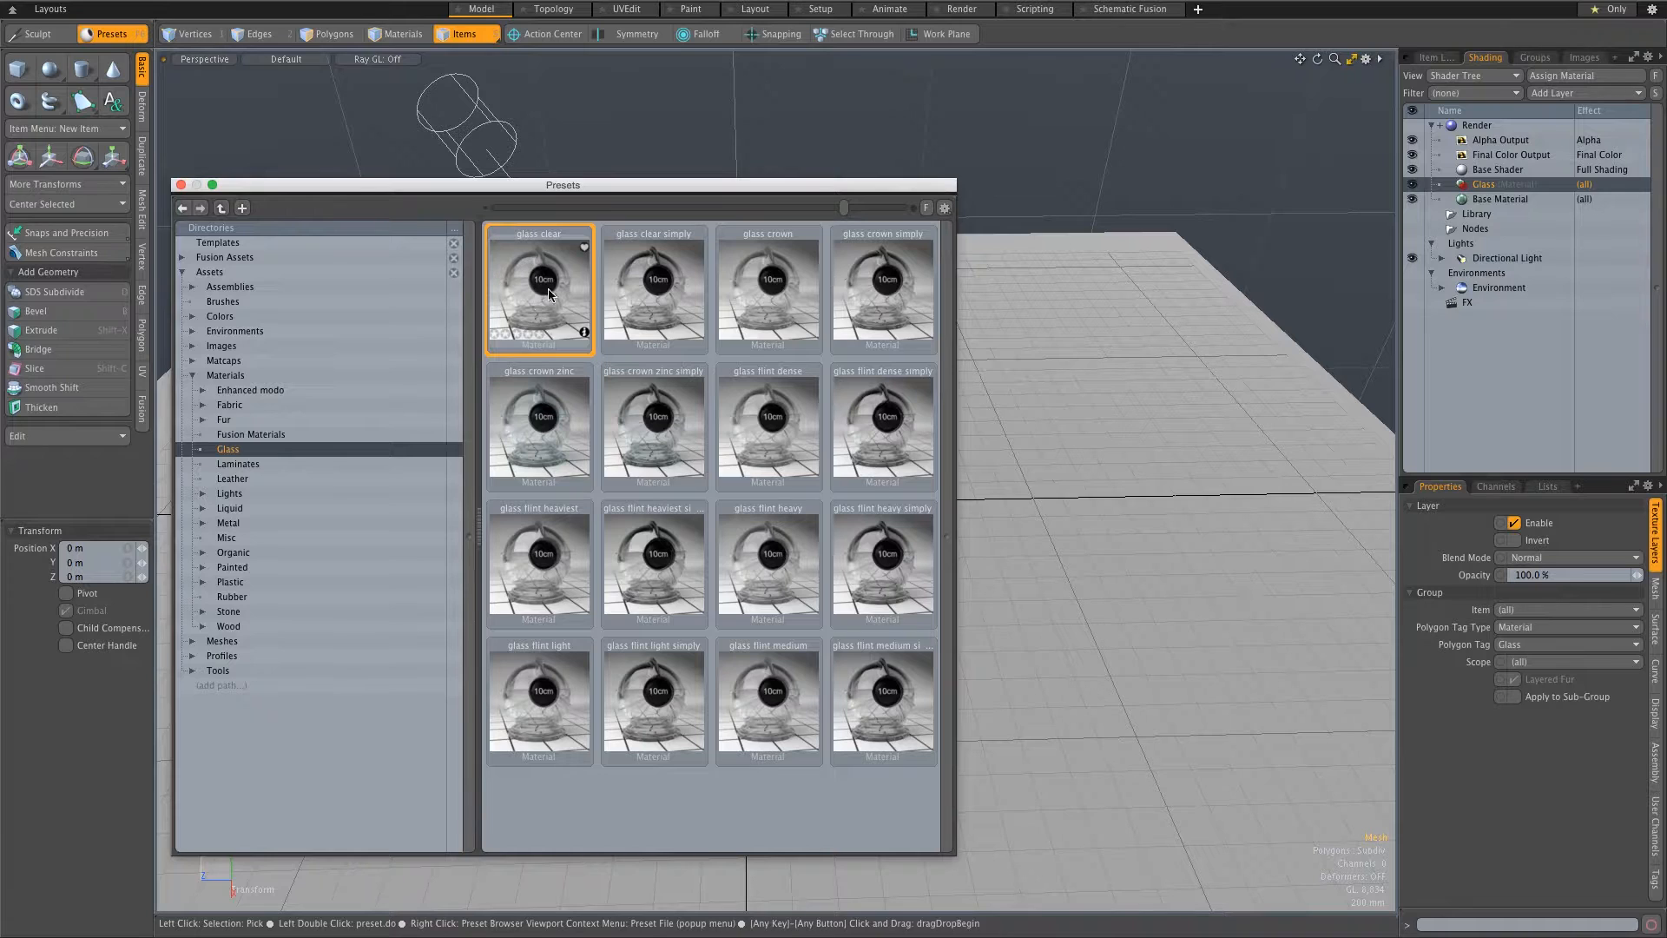
{"action": "left_click_drag", "start_coordinate": [521, 279], "coordinate": [1481, 187]}
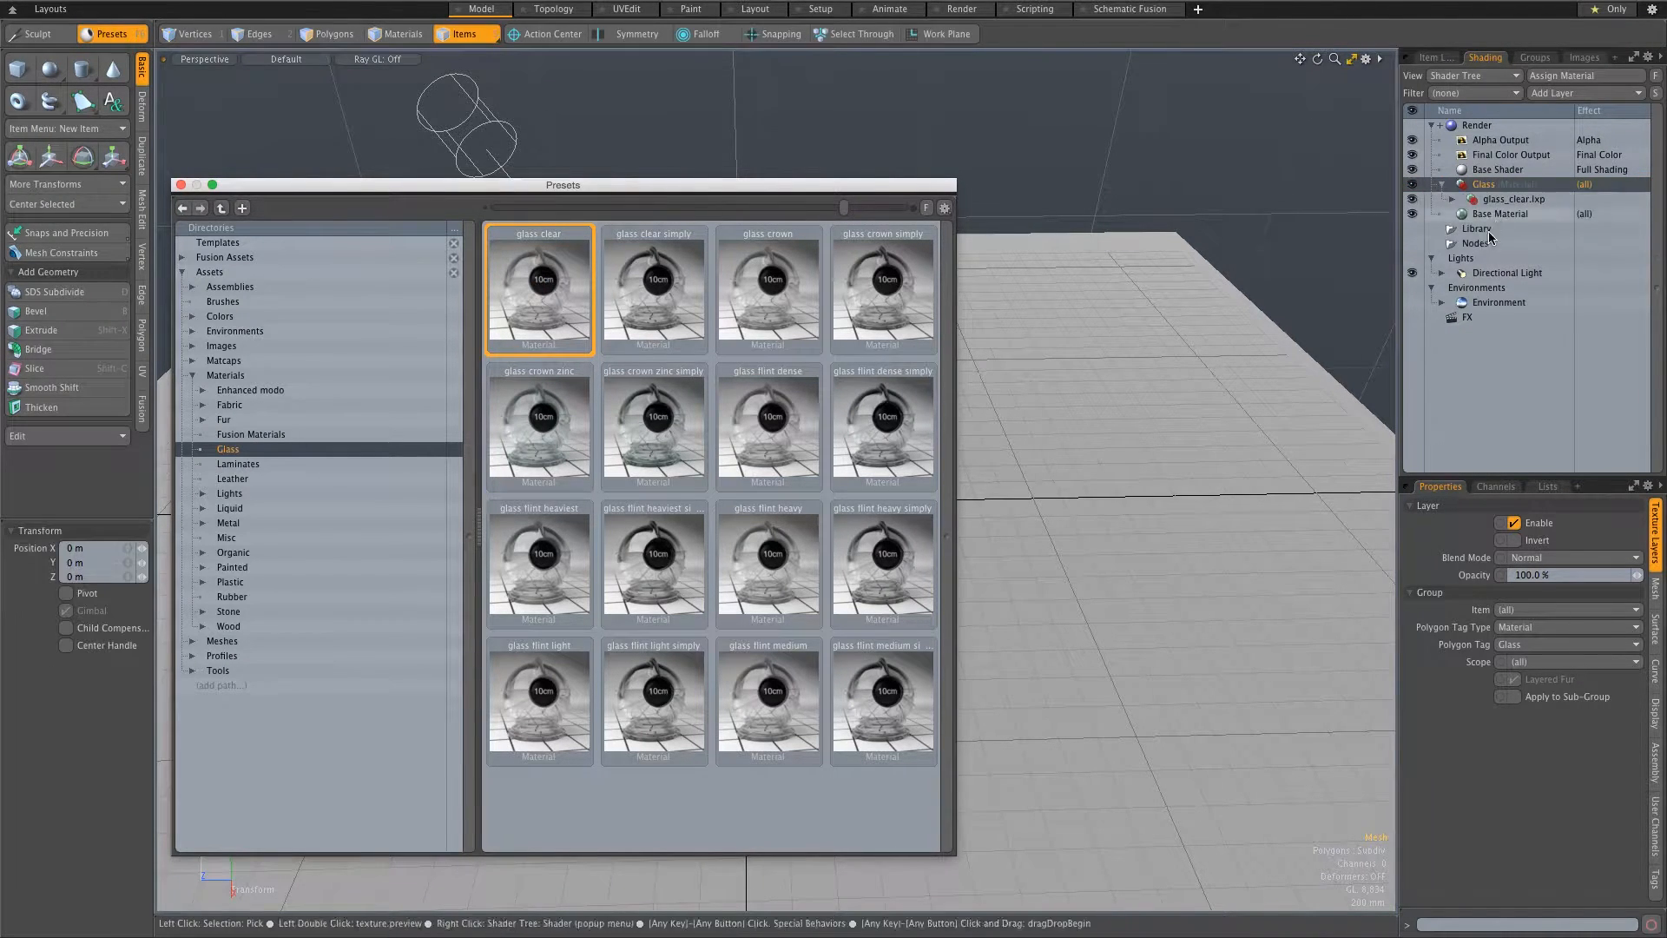
{"action": "left_click", "coordinate": [181, 184]}
Switch to the Render layout and start the preview render with the sphere framed in the camera view
{"action": "left_click", "coordinate": [961, 9]}
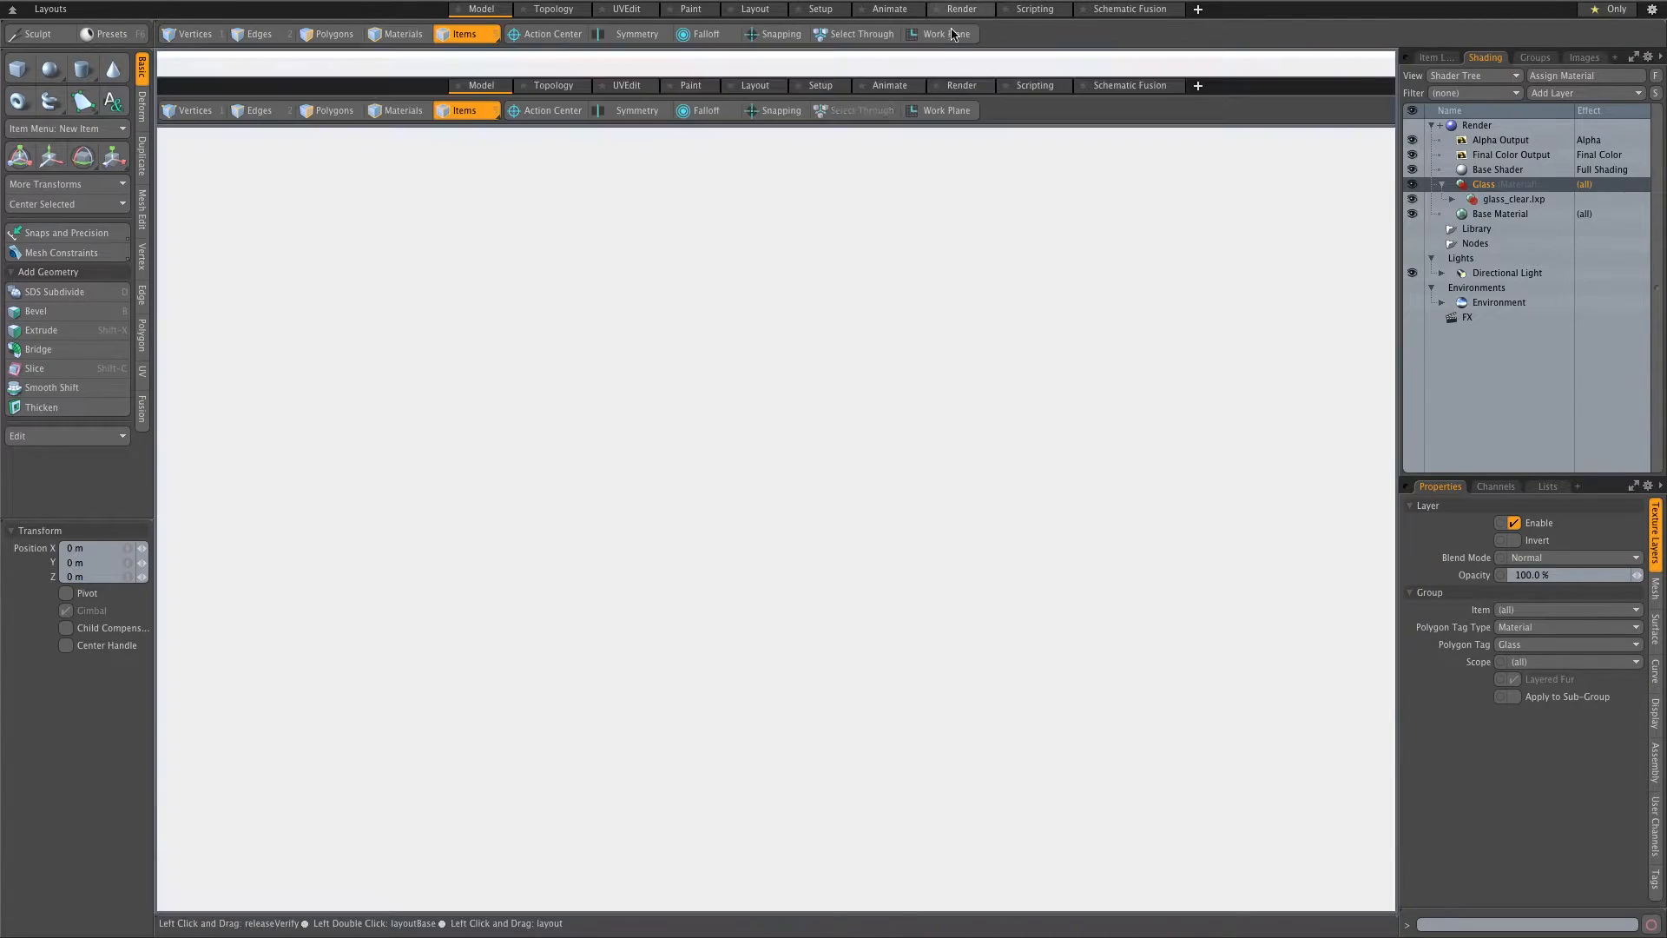
{"action": "left_click", "coordinate": [527, 243]}
{"action": "left_click_drag", "start_coordinate": [540, 591], "coordinate": [573, 638], "text": "alt"}
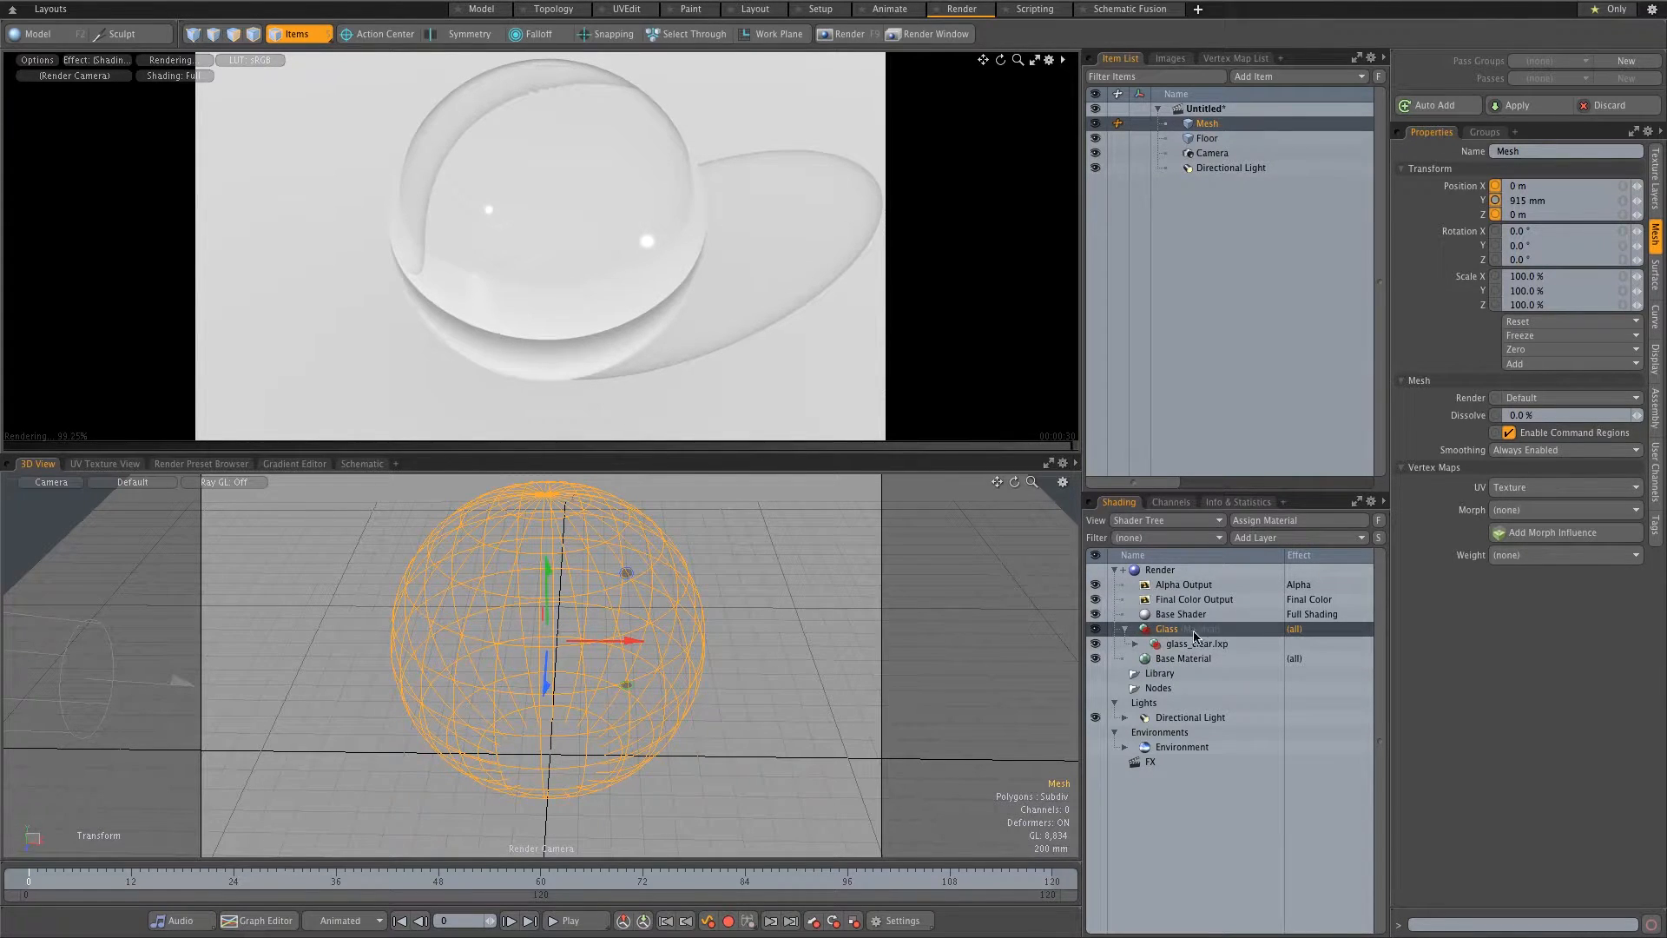
Load Logo.png as an image map layer in the Glass group
{"action": "left_click", "coordinate": [1283, 538]}
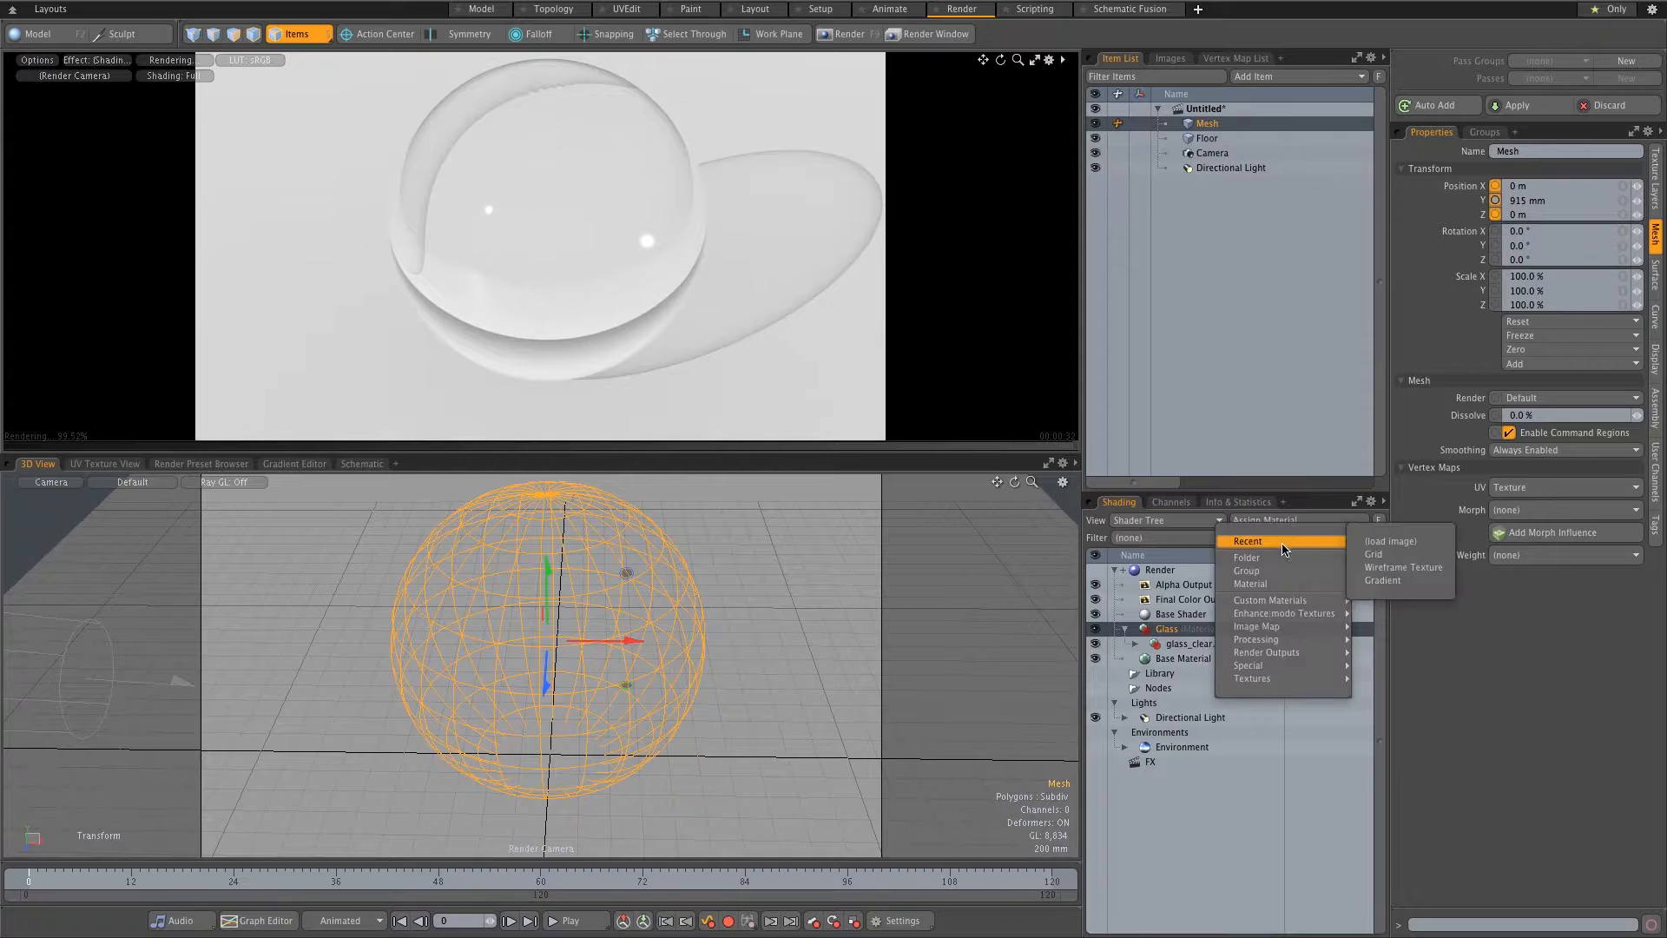
{"action": "mouse_move", "coordinate": [1260, 628]}
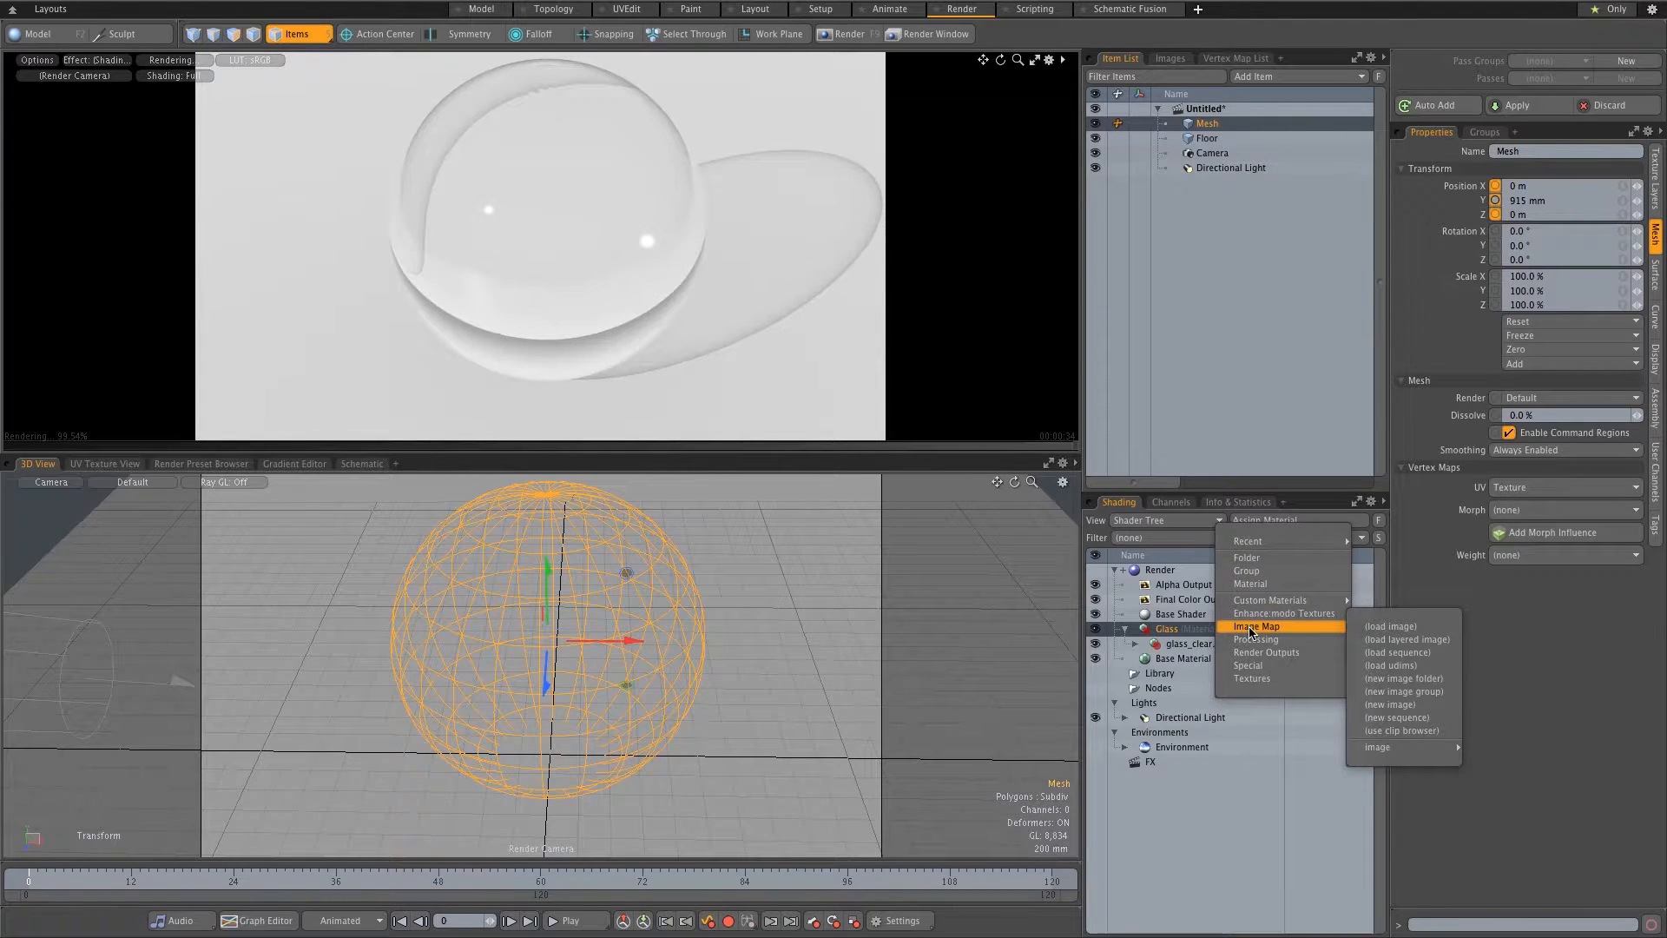
{"action": "left_click", "coordinate": [1383, 629]}
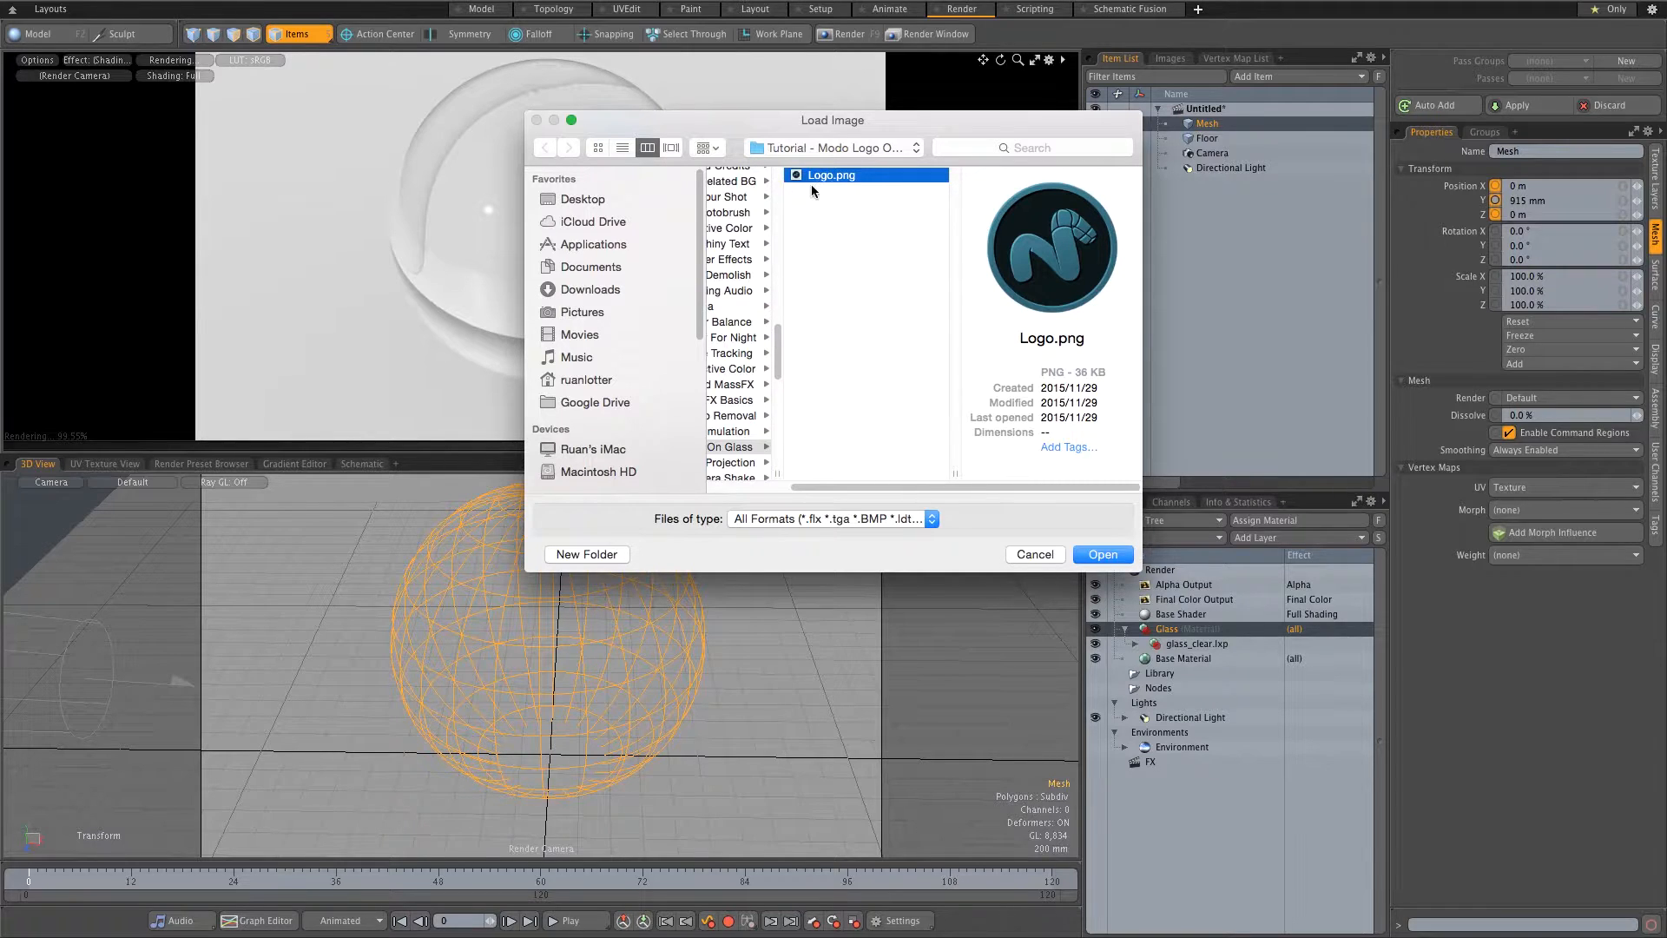
{"action": "left_click", "coordinate": [1103, 554]}
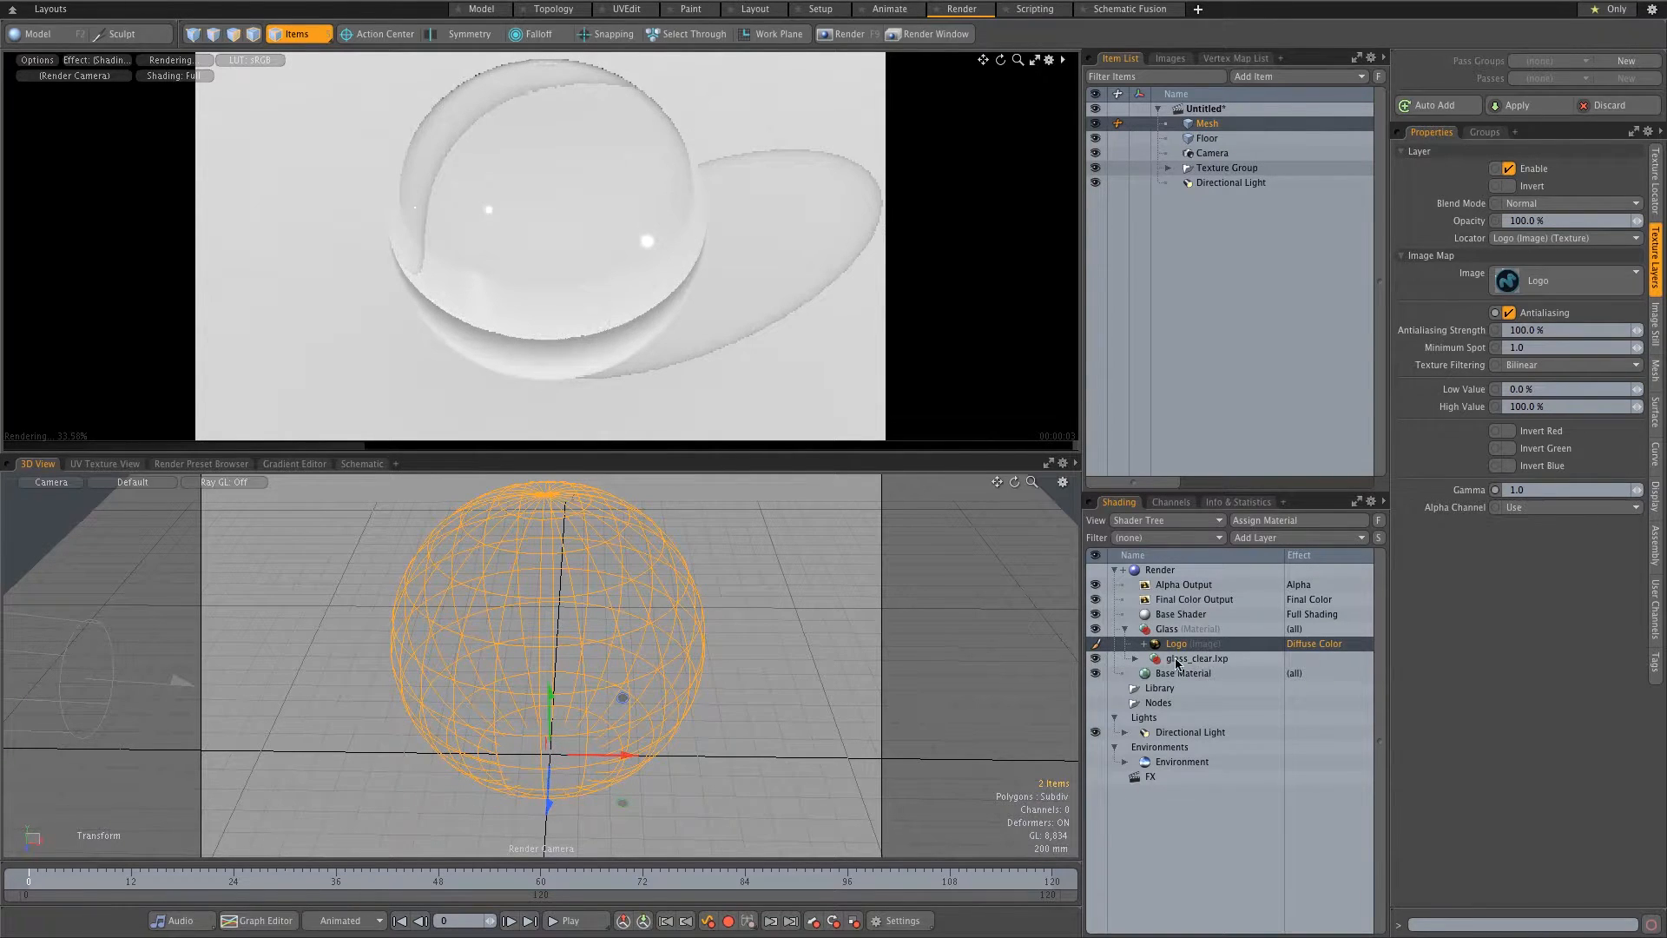
Hide the glass_clear.lxp layer and select the Logo image layer above it
{"action": "left_click", "coordinate": [1095, 658]}
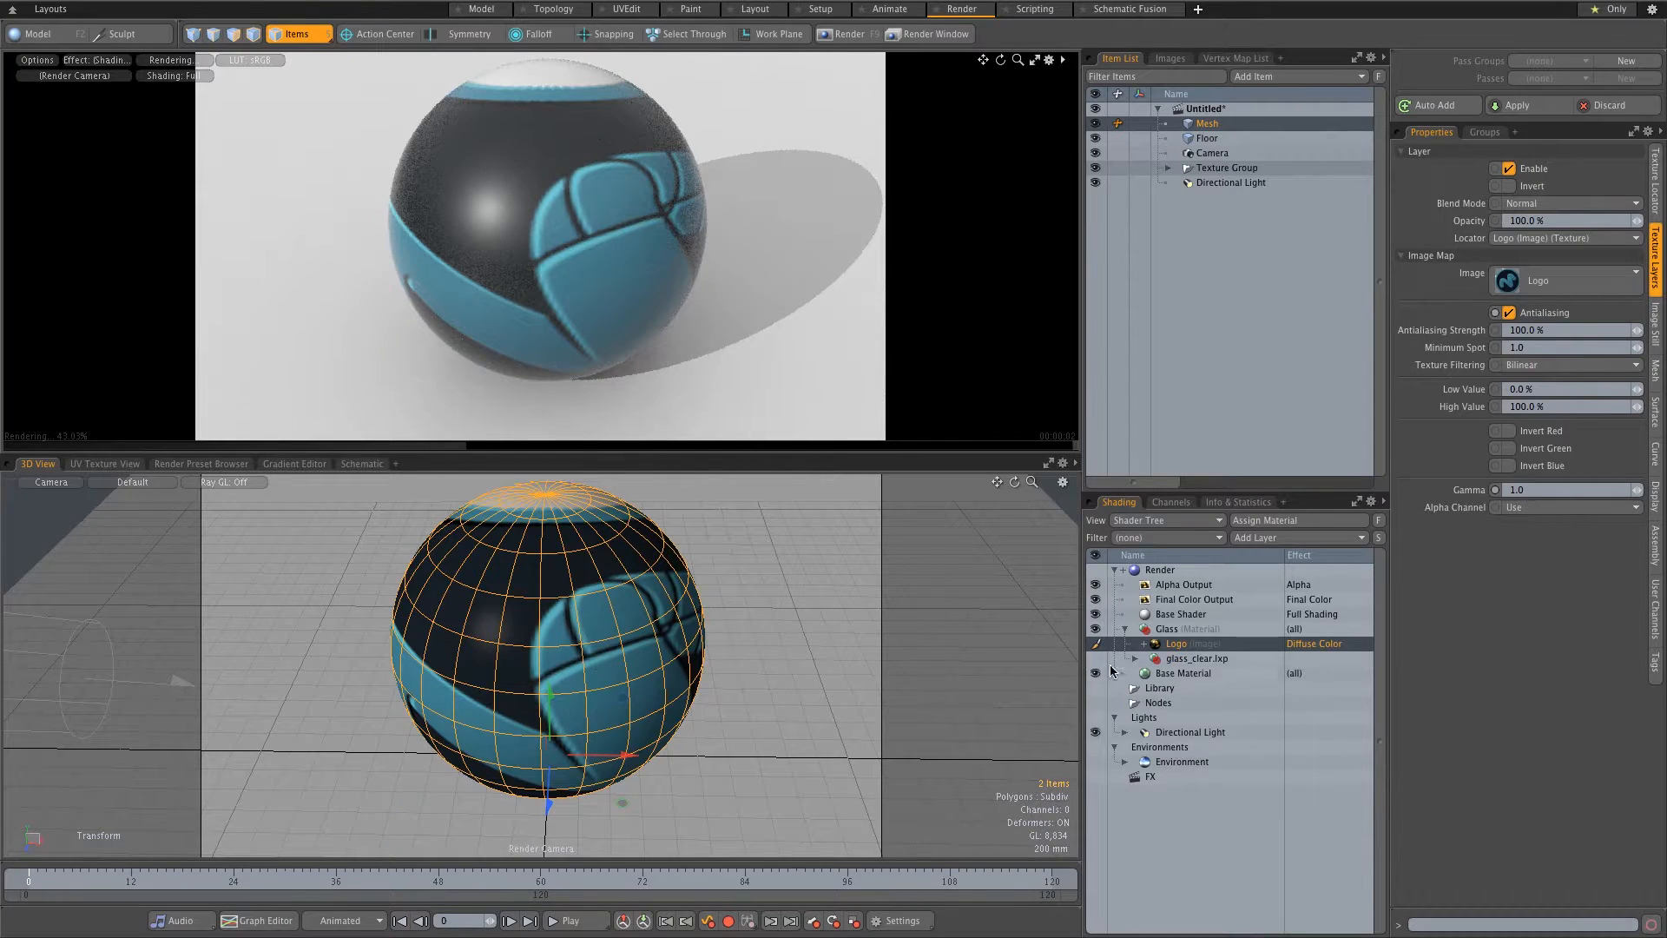
{"action": "left_click", "coordinate": [1176, 660]}
{"action": "left_click", "coordinate": [1175, 645]}
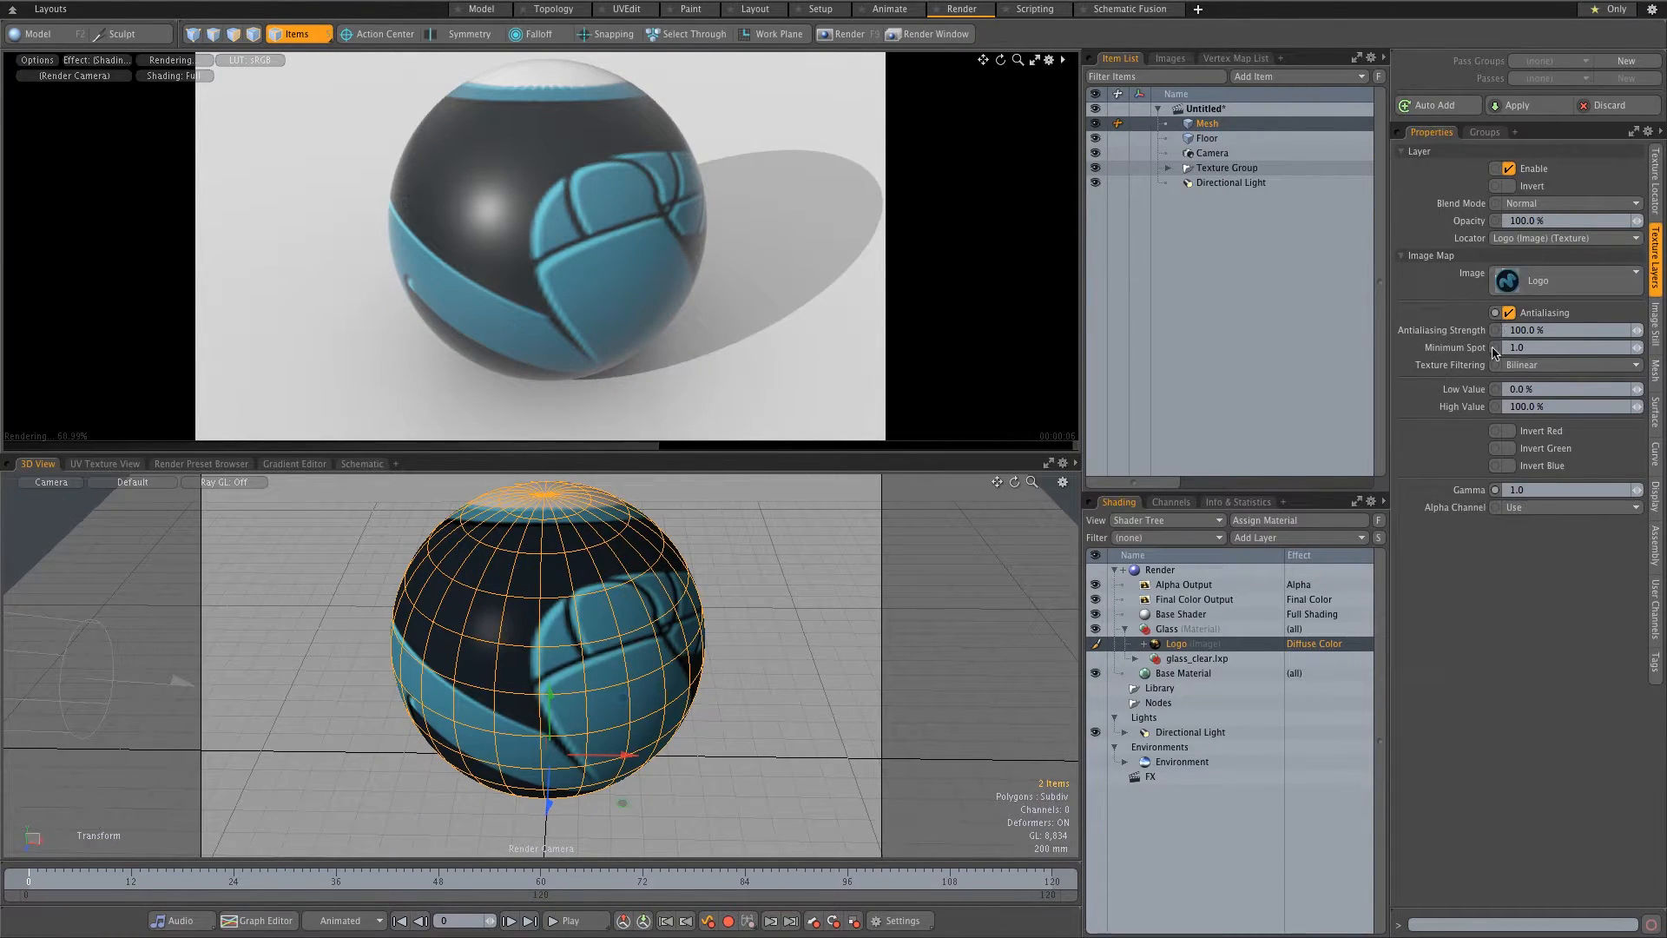
Set the Logo texture locator's horizontal and vertical repeat to Reset
{"action": "left_click", "coordinate": [1657, 181]}
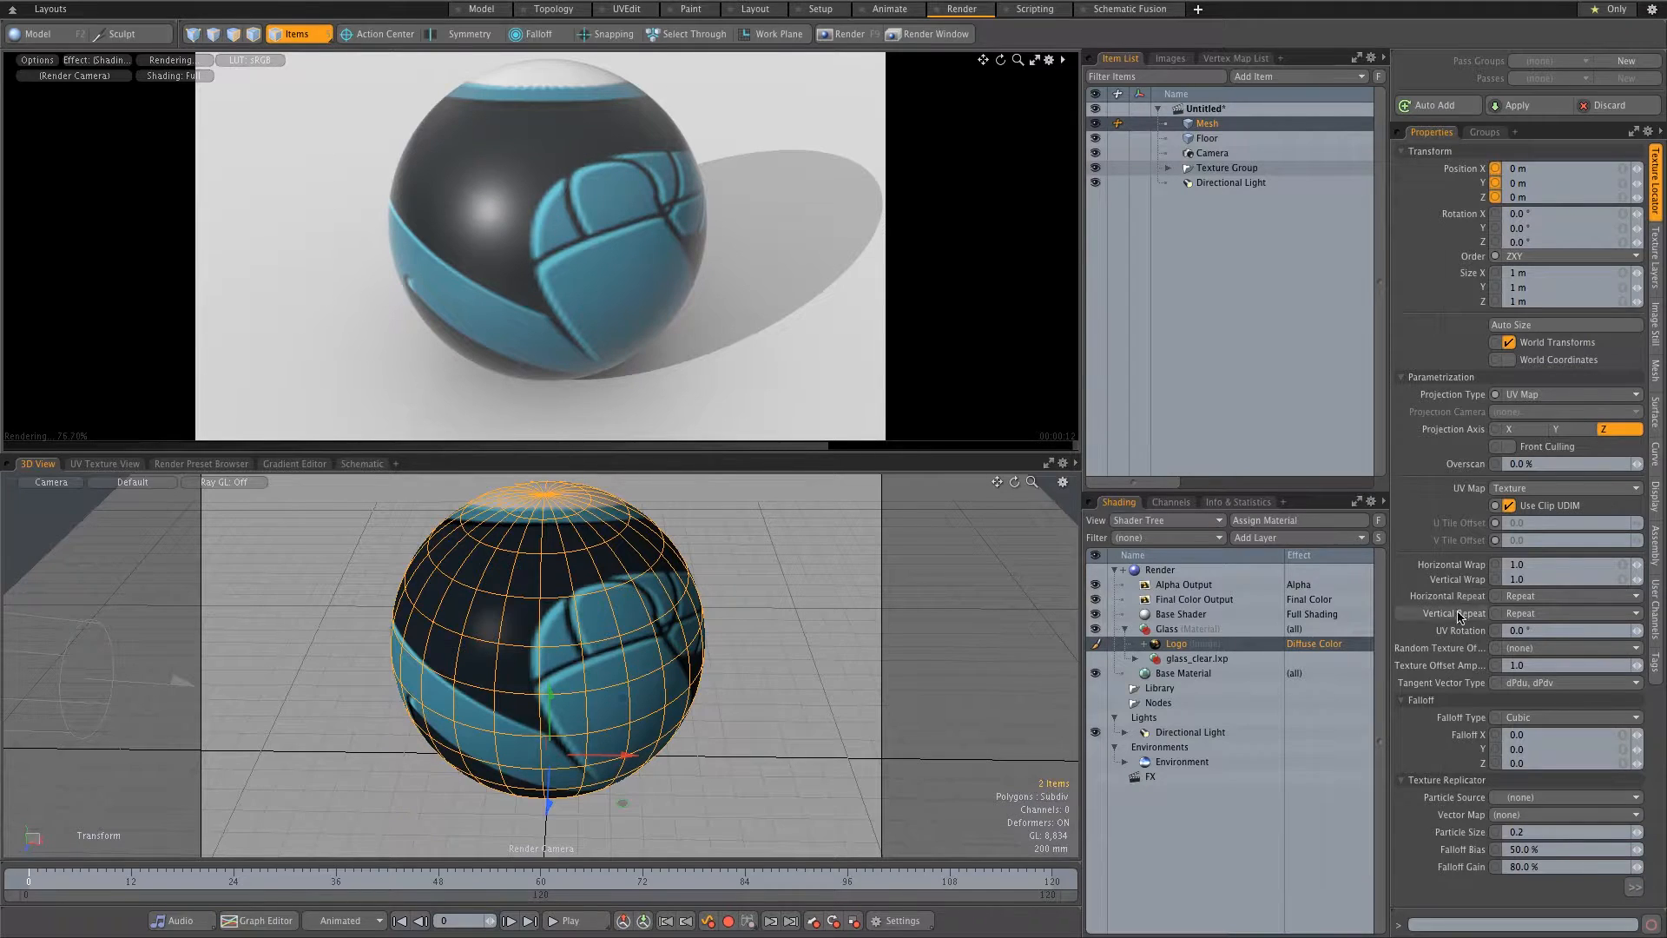
{"action": "left_click", "coordinate": [1526, 595]}
{"action": "left_click", "coordinate": [1526, 579]}
{"action": "left_click", "coordinate": [1530, 613]}
{"action": "left_click", "coordinate": [1530, 596]}
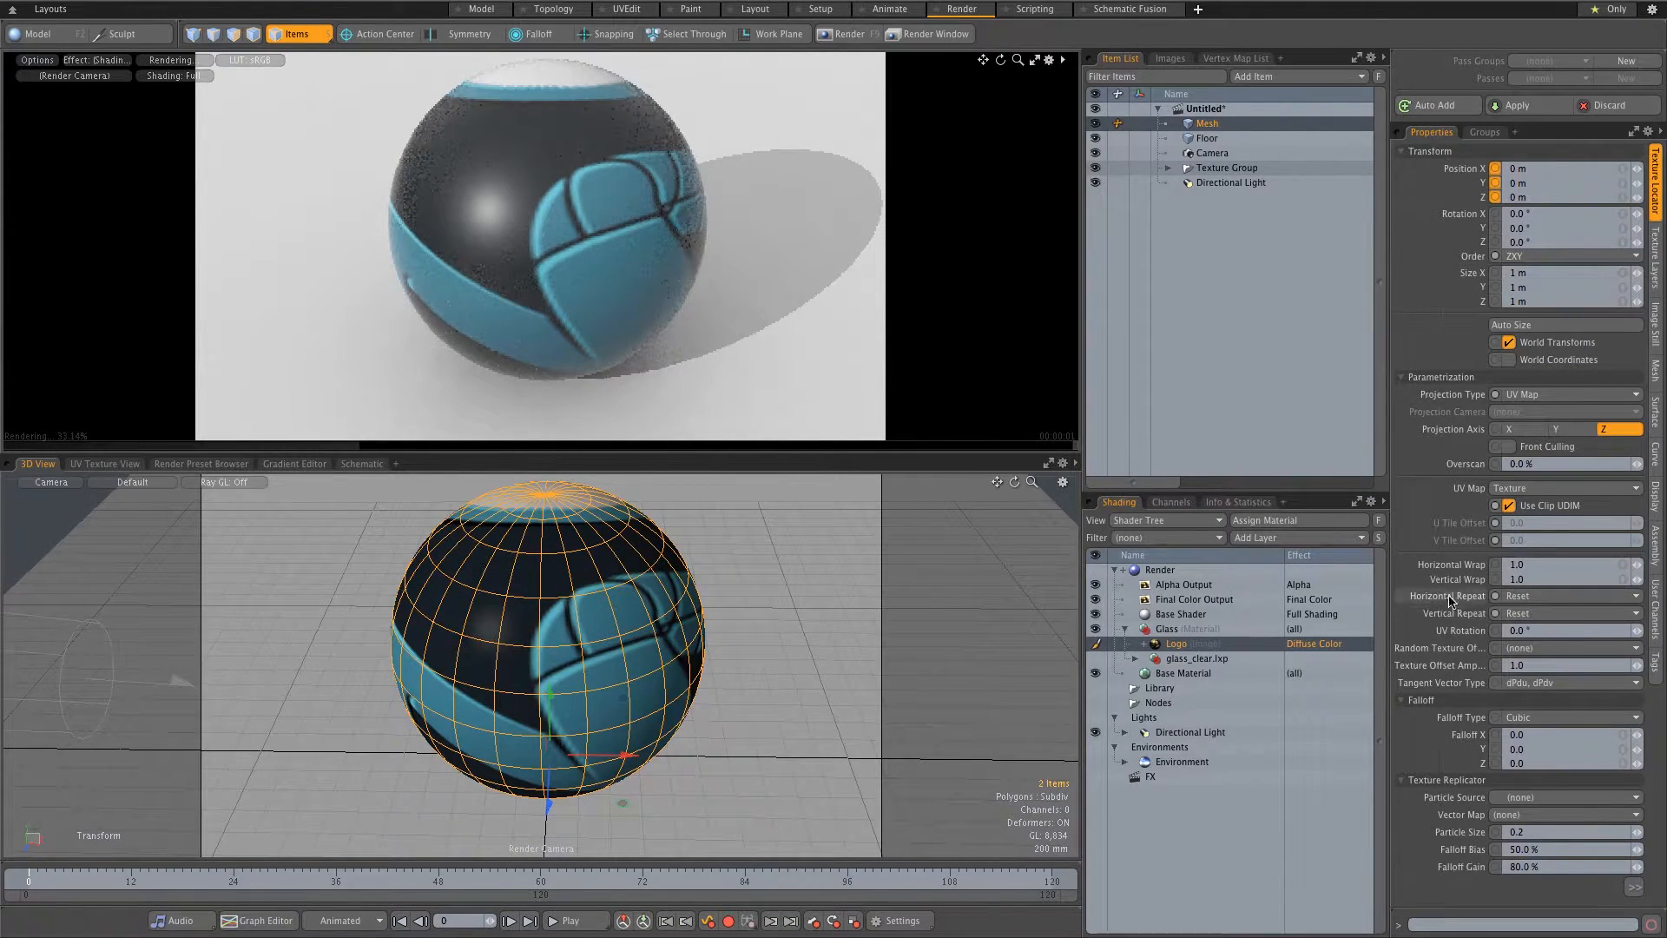
Disable Use Clip UDIM and fit the logo with horizontal wrap 6.08, vertical wrap 3.36, U tile offset -0.015 and V tile offset -0.346
{"action": "left_click", "coordinate": [1508, 505]}
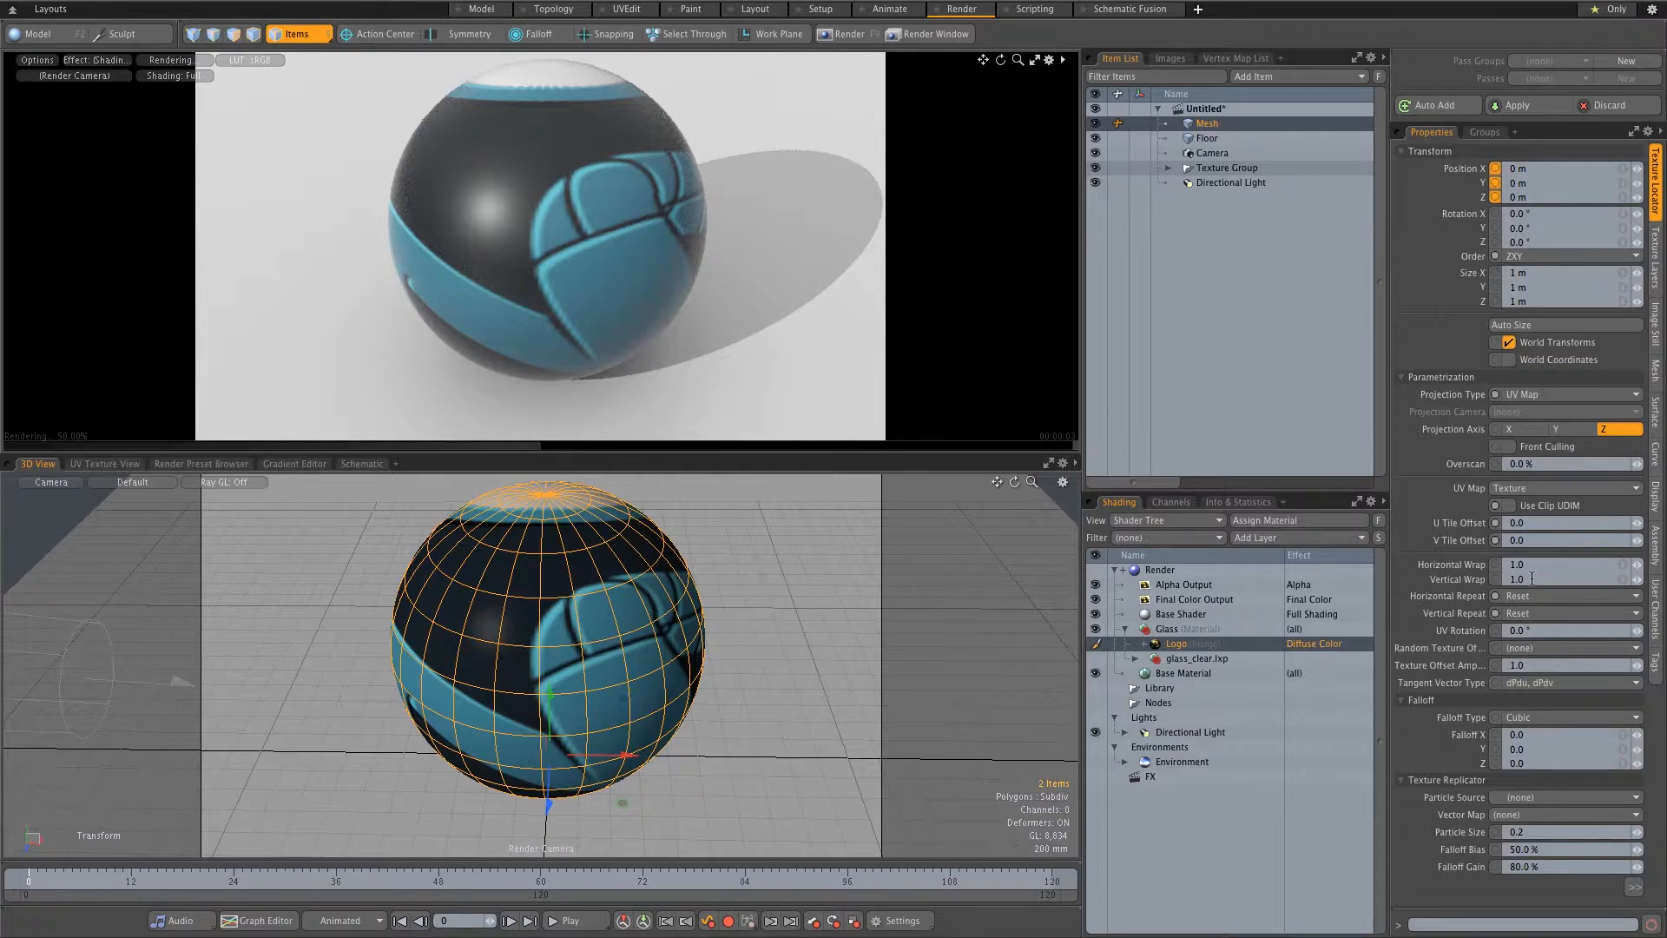
{"action": "mouse_move", "coordinate": [1639, 566]}
{"action": "left_mouse_down"}
{"action": "mouse_move", "coordinate": [1641, 580]}
{"action": "mouse_move", "coordinate": [1636, 526]}
{"action": "mouse_move", "coordinate": [1629, 576]}
{"action": "left_mouse_up"}
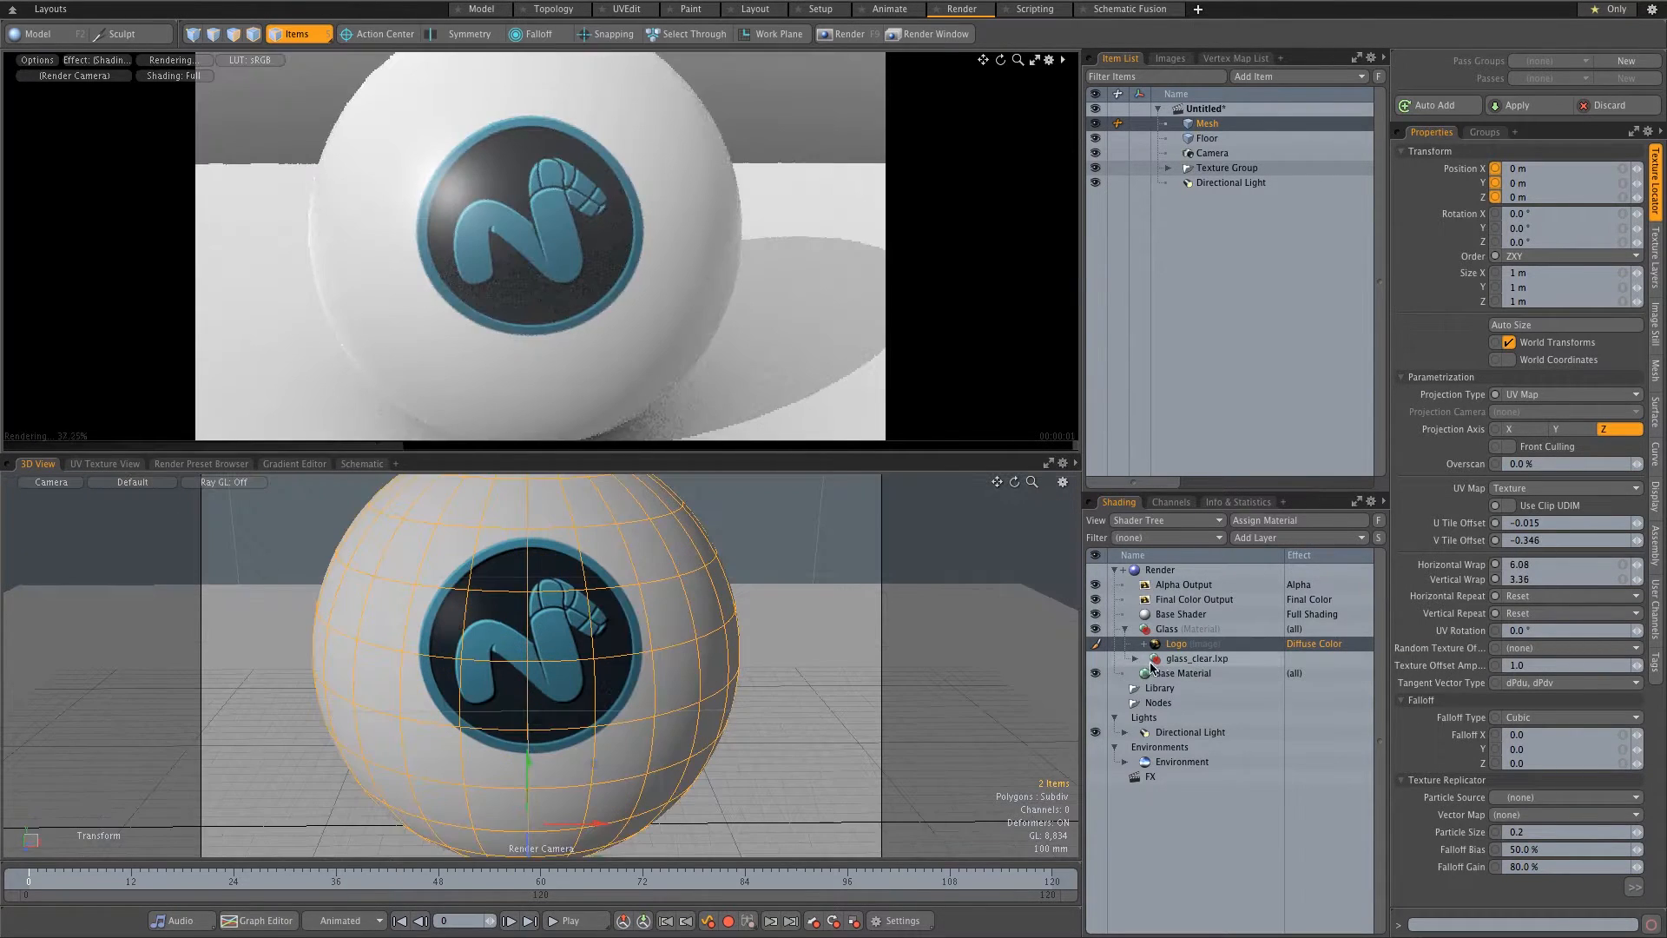
Make the glass_clear.lxp layer visible in the Glass group and select the Logo image layer
{"action": "left_click", "coordinate": [1196, 658]}
{"action": "left_click", "coordinate": [1095, 659]}
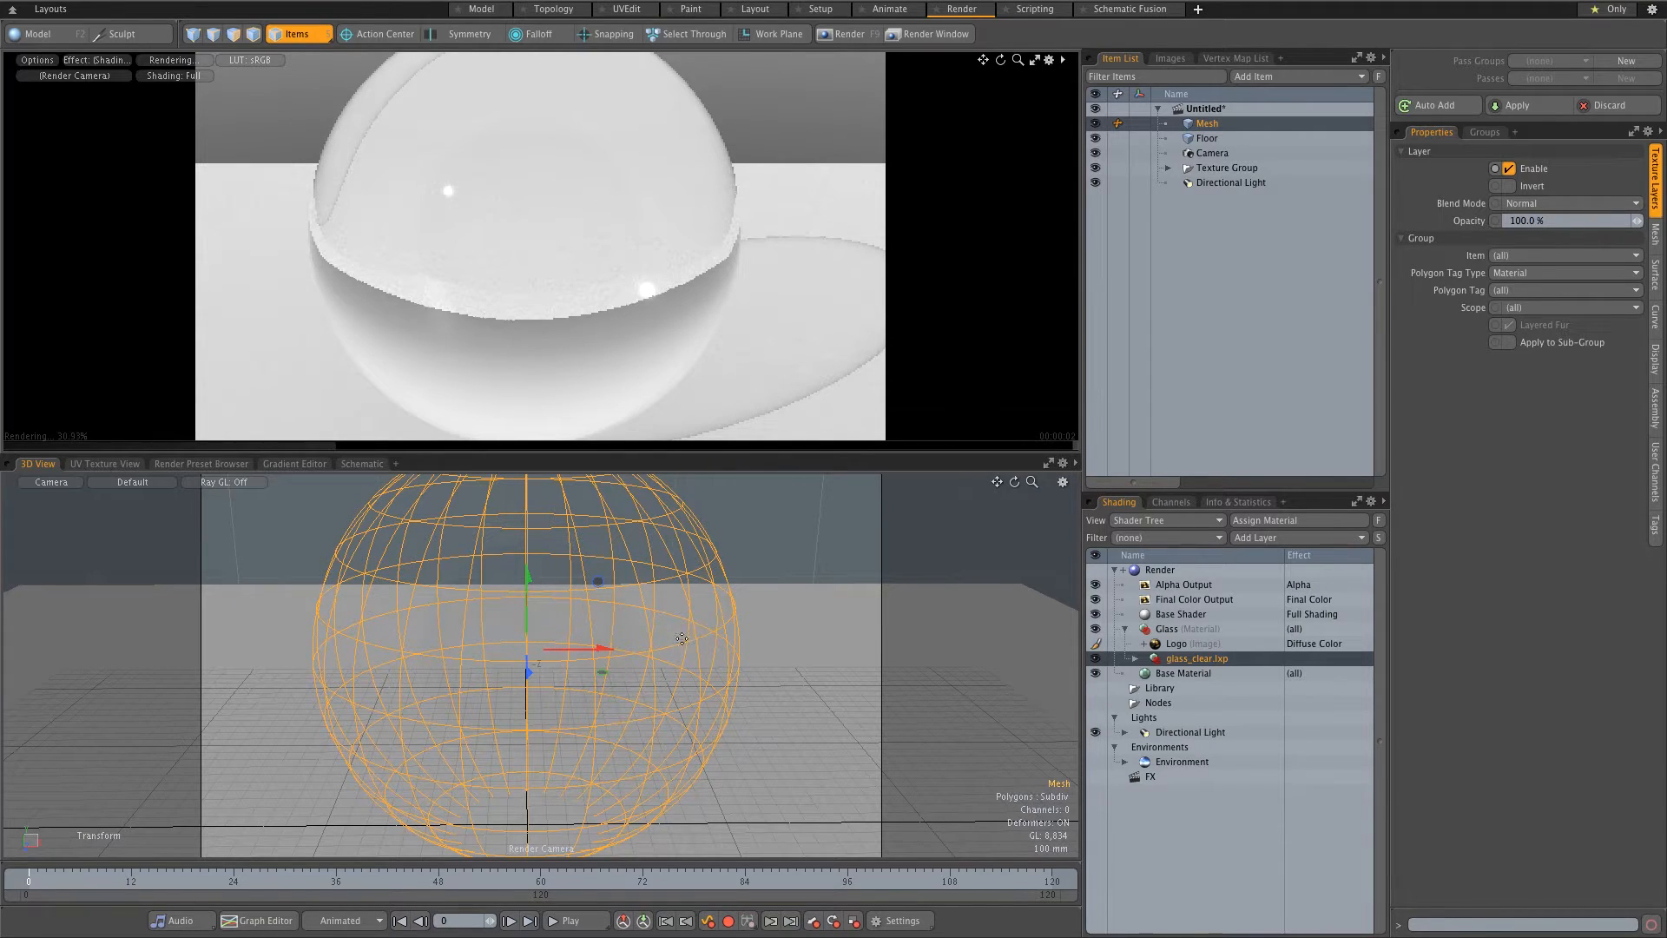
{"action": "left_click", "coordinate": [1121, 644]}
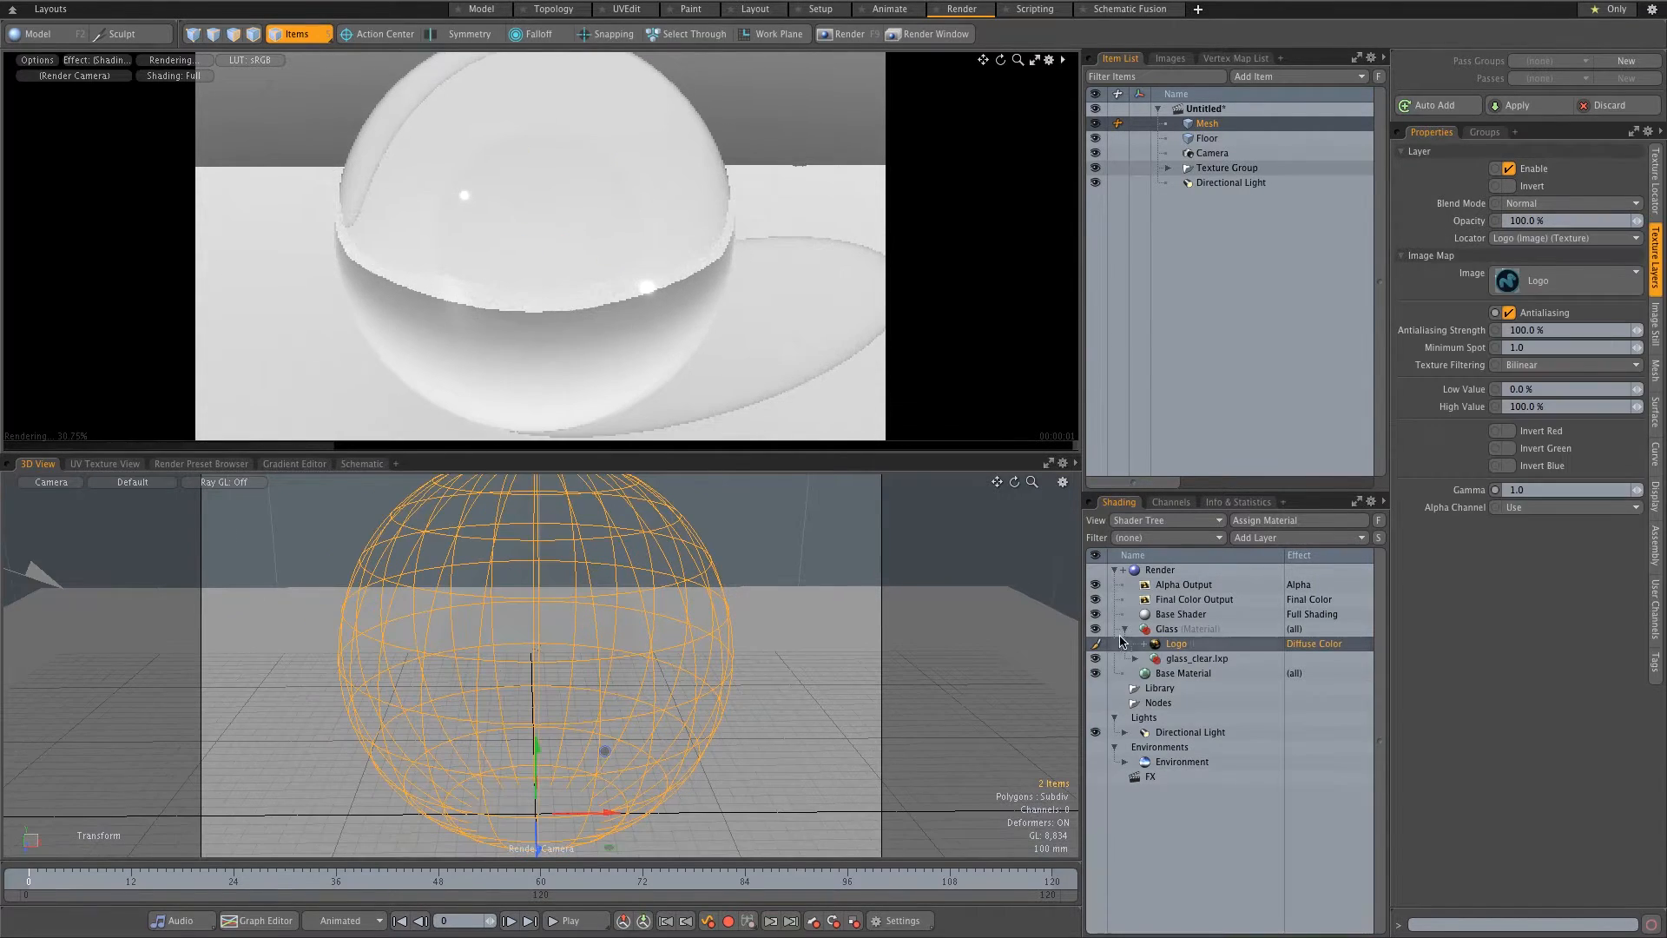
Test the glass_clear.lxp material with a Transparent Amount of 20%, restore it to 98% and collapse the layer
{"action": "left_click", "coordinate": [1184, 662]}
{"action": "left_click", "coordinate": [1135, 659]}
{"action": "left_click", "coordinate": [1215, 672]}
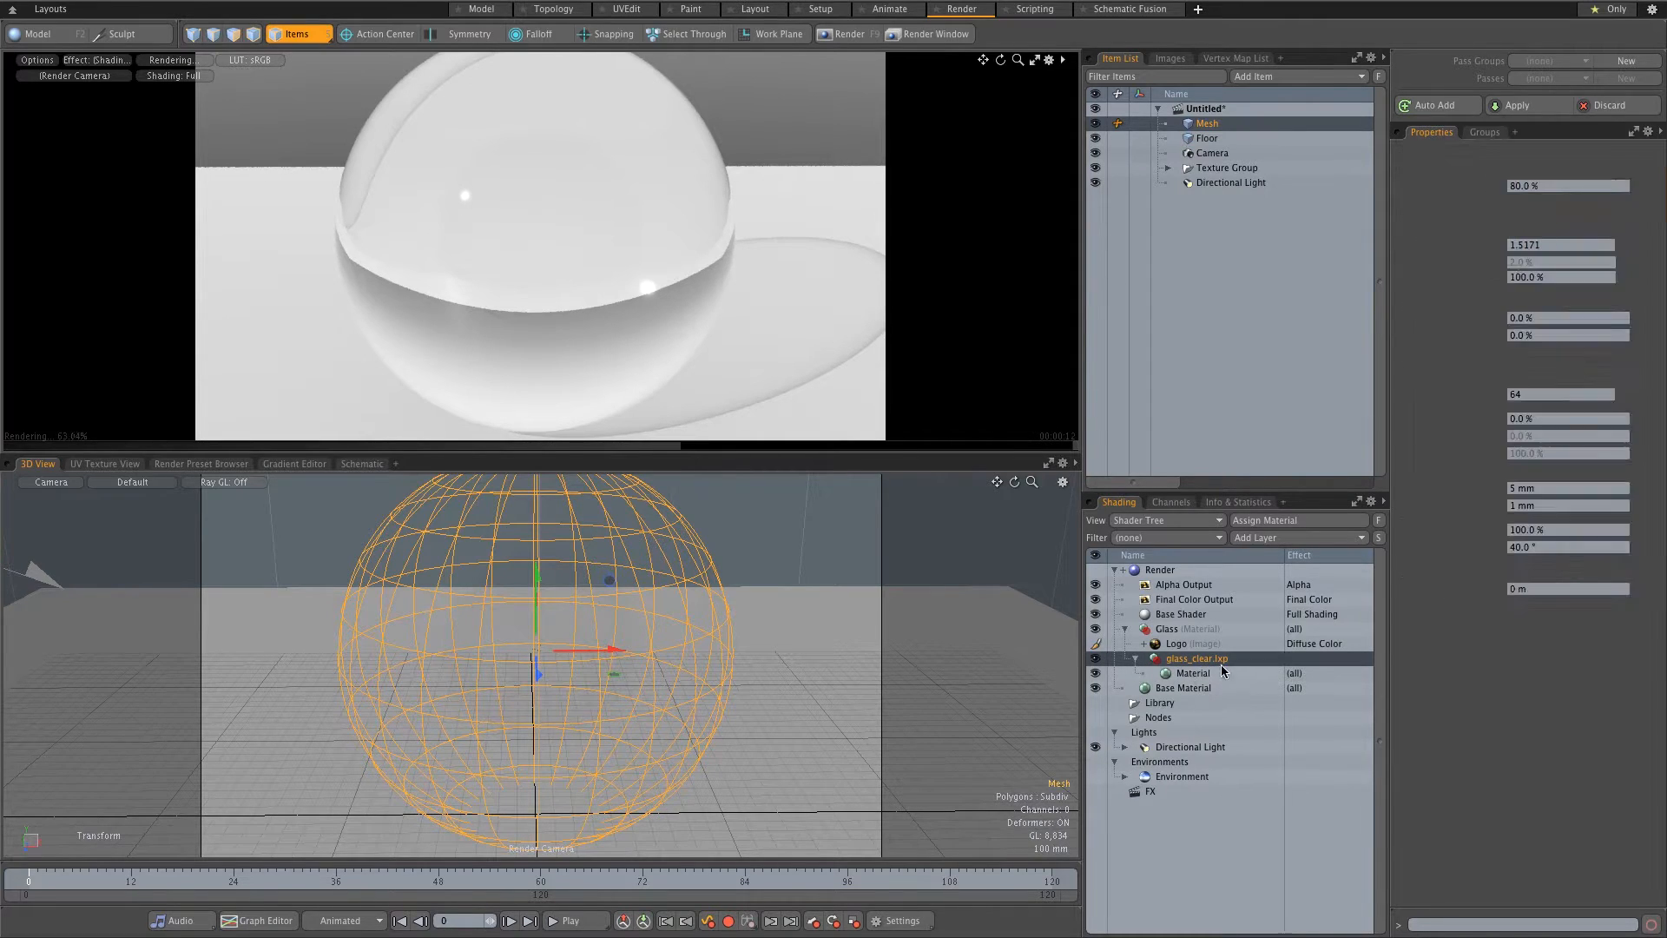
{"action": "left_click", "coordinate": [1655, 247]}
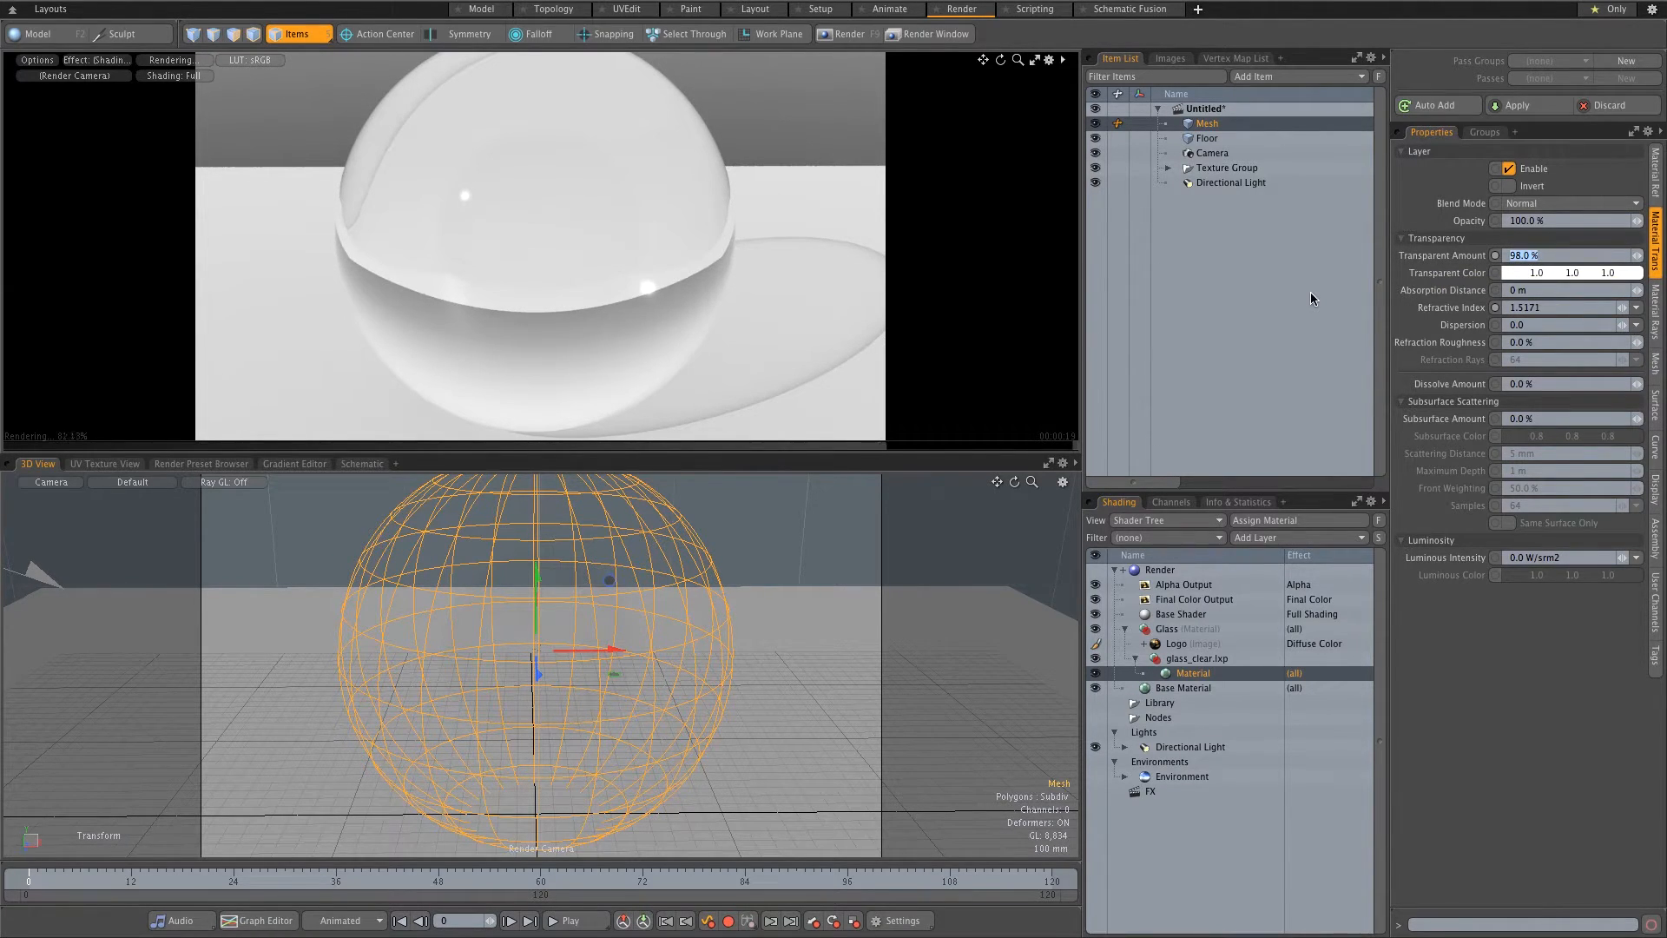
{"action": "type", "text": "20"}
{"action": "key", "text": "Return"}
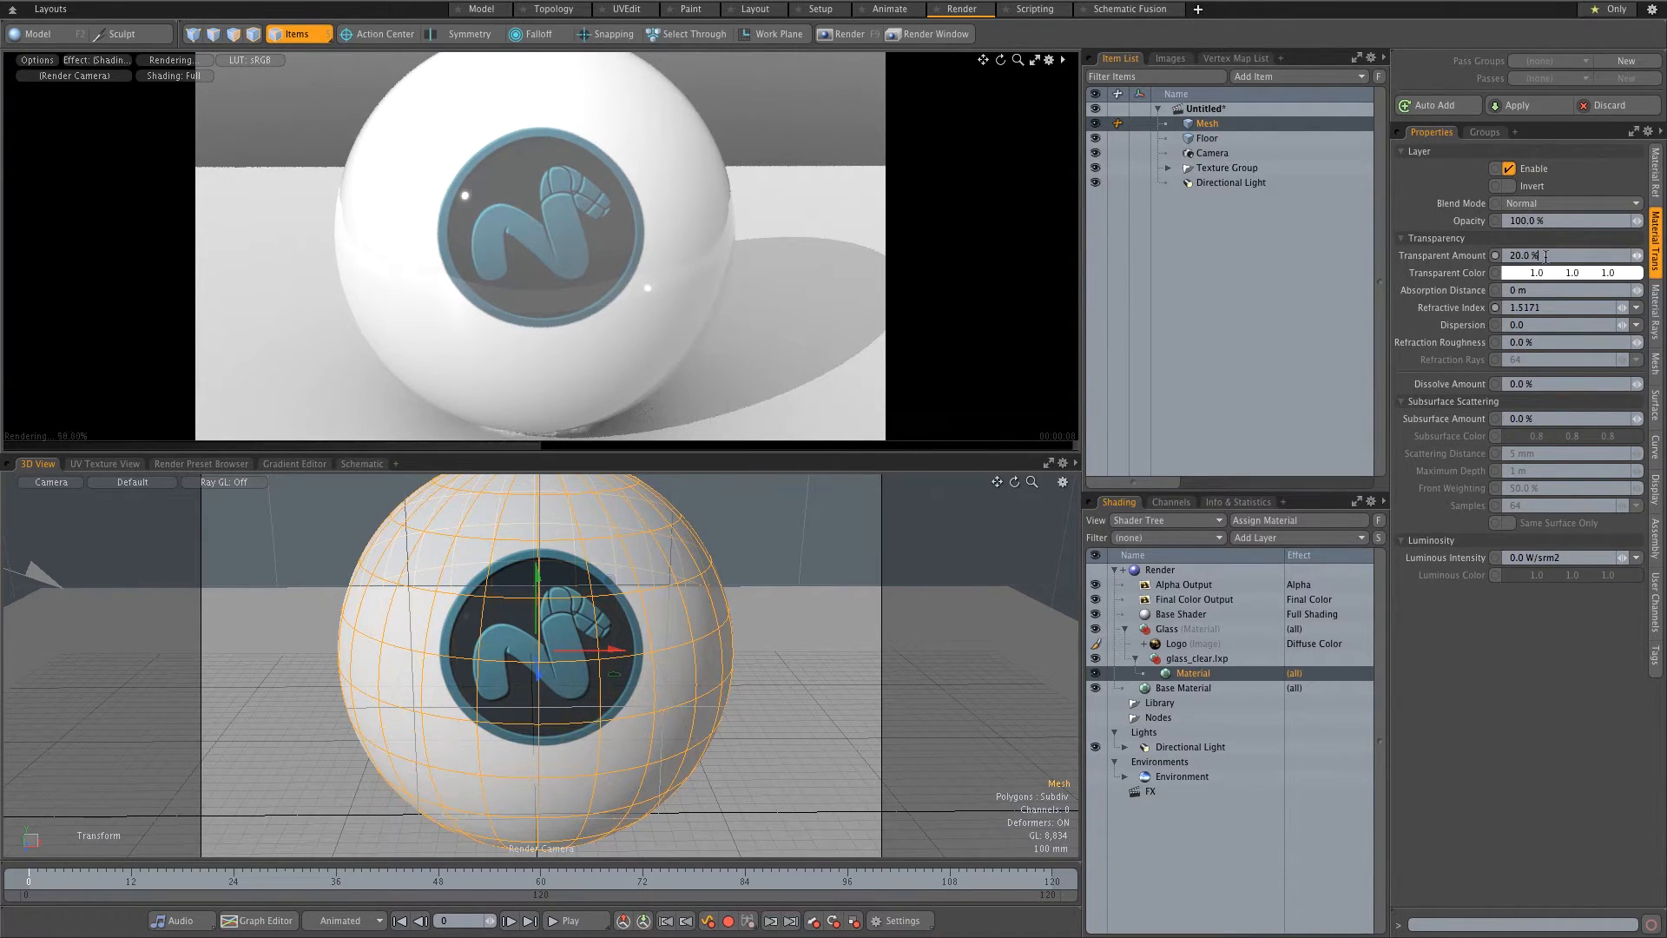
{"action": "type", "text": "98"}
{"action": "key", "text": "Return"}
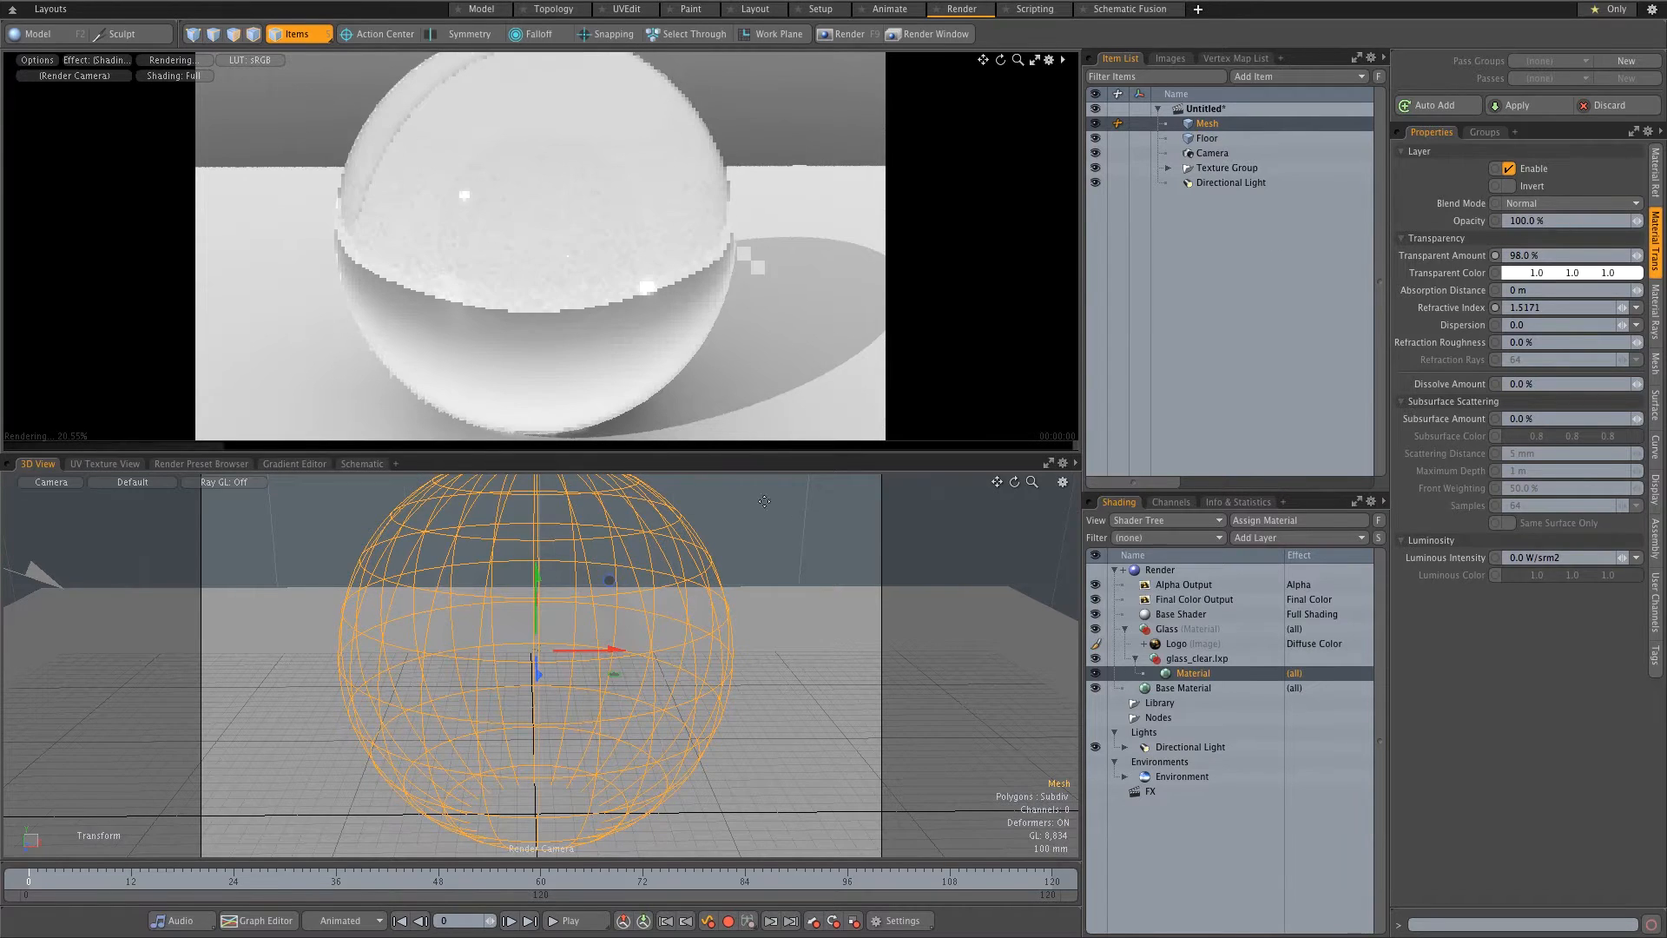
{"action": "left_click", "coordinate": [1135, 658]}
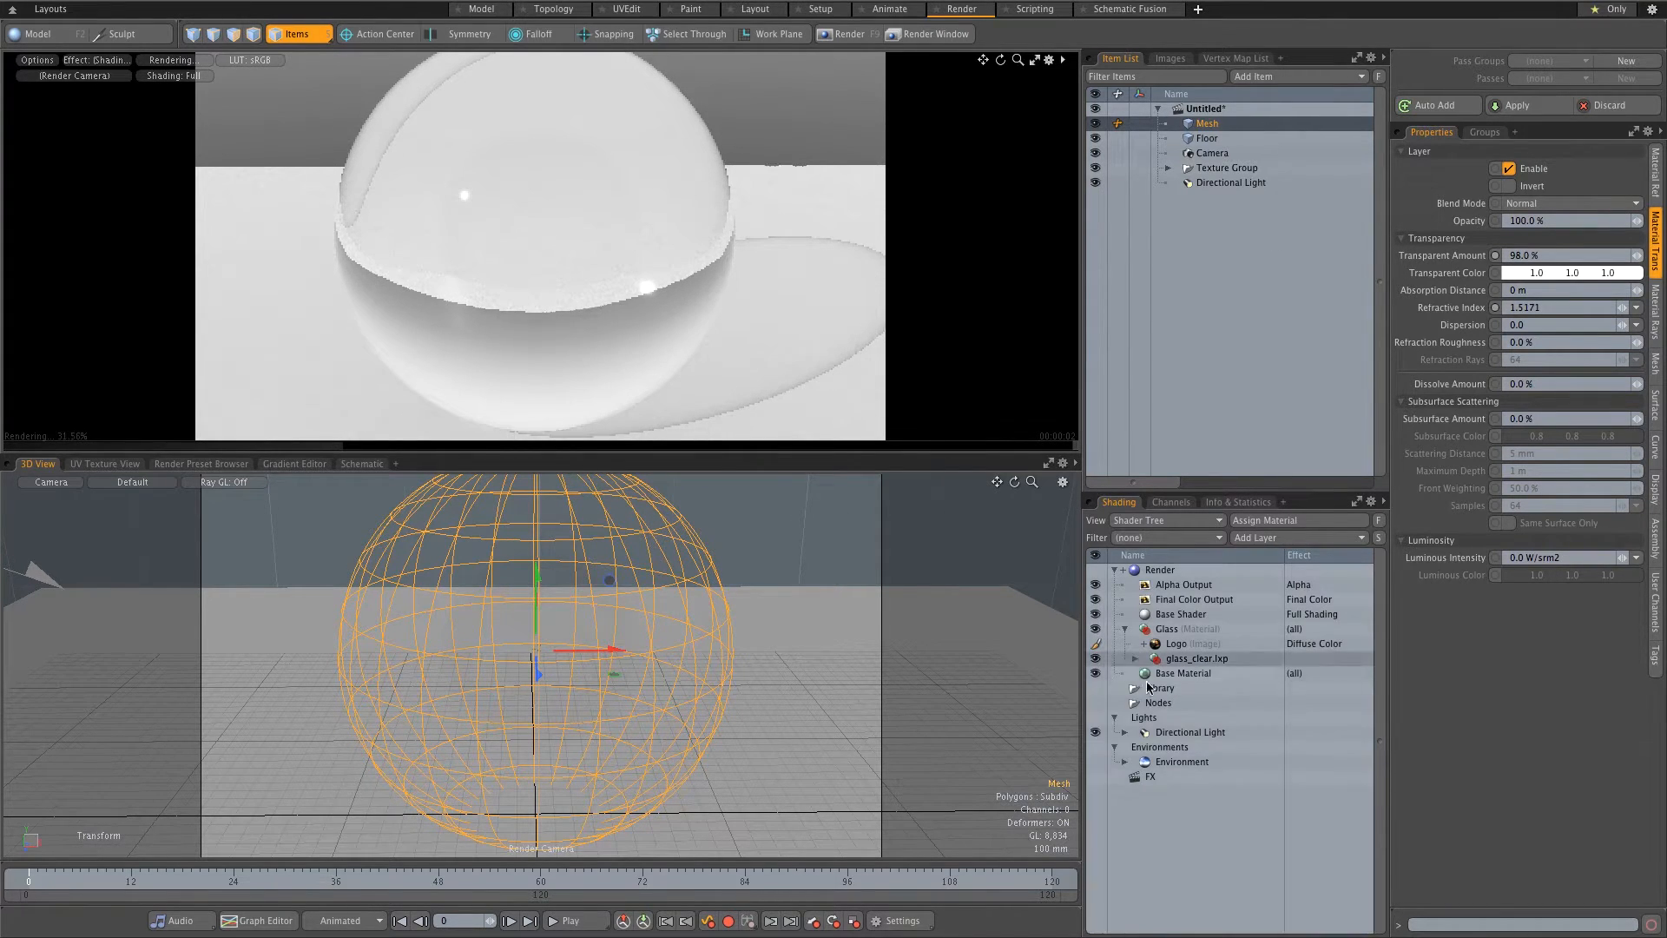
Duplicate the Logo image layer in the Glass group
{"action": "left_click", "coordinate": [1172, 645]}
{"action": "right_click", "coordinate": [1176, 648]}
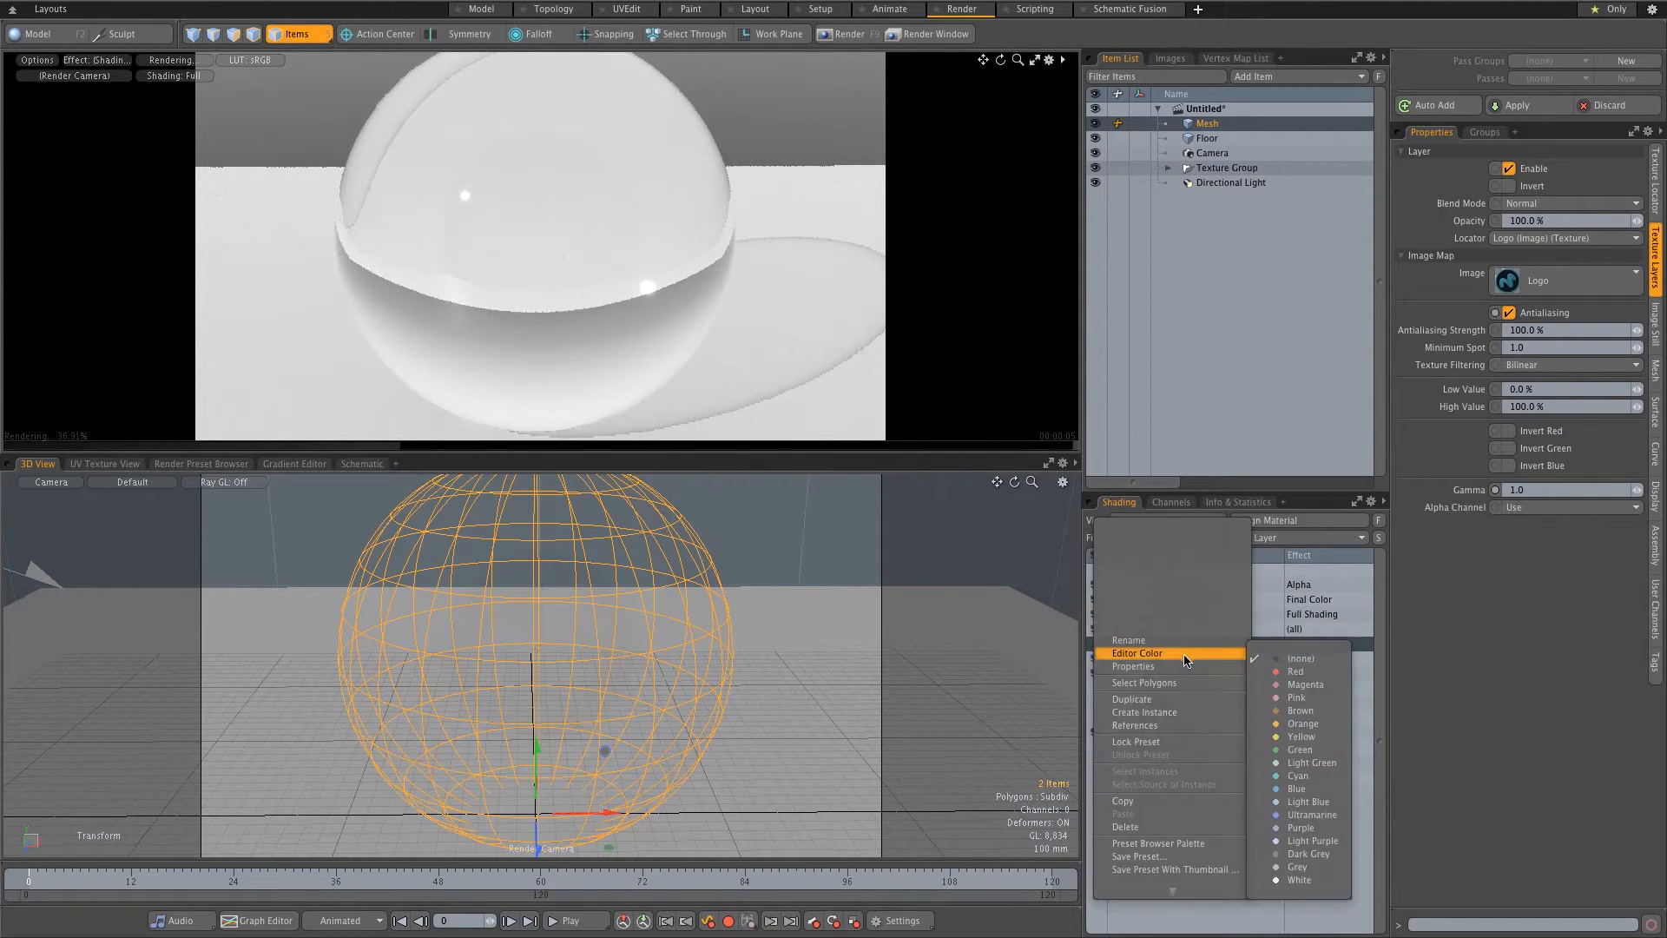
{"action": "left_click", "coordinate": [1145, 700]}
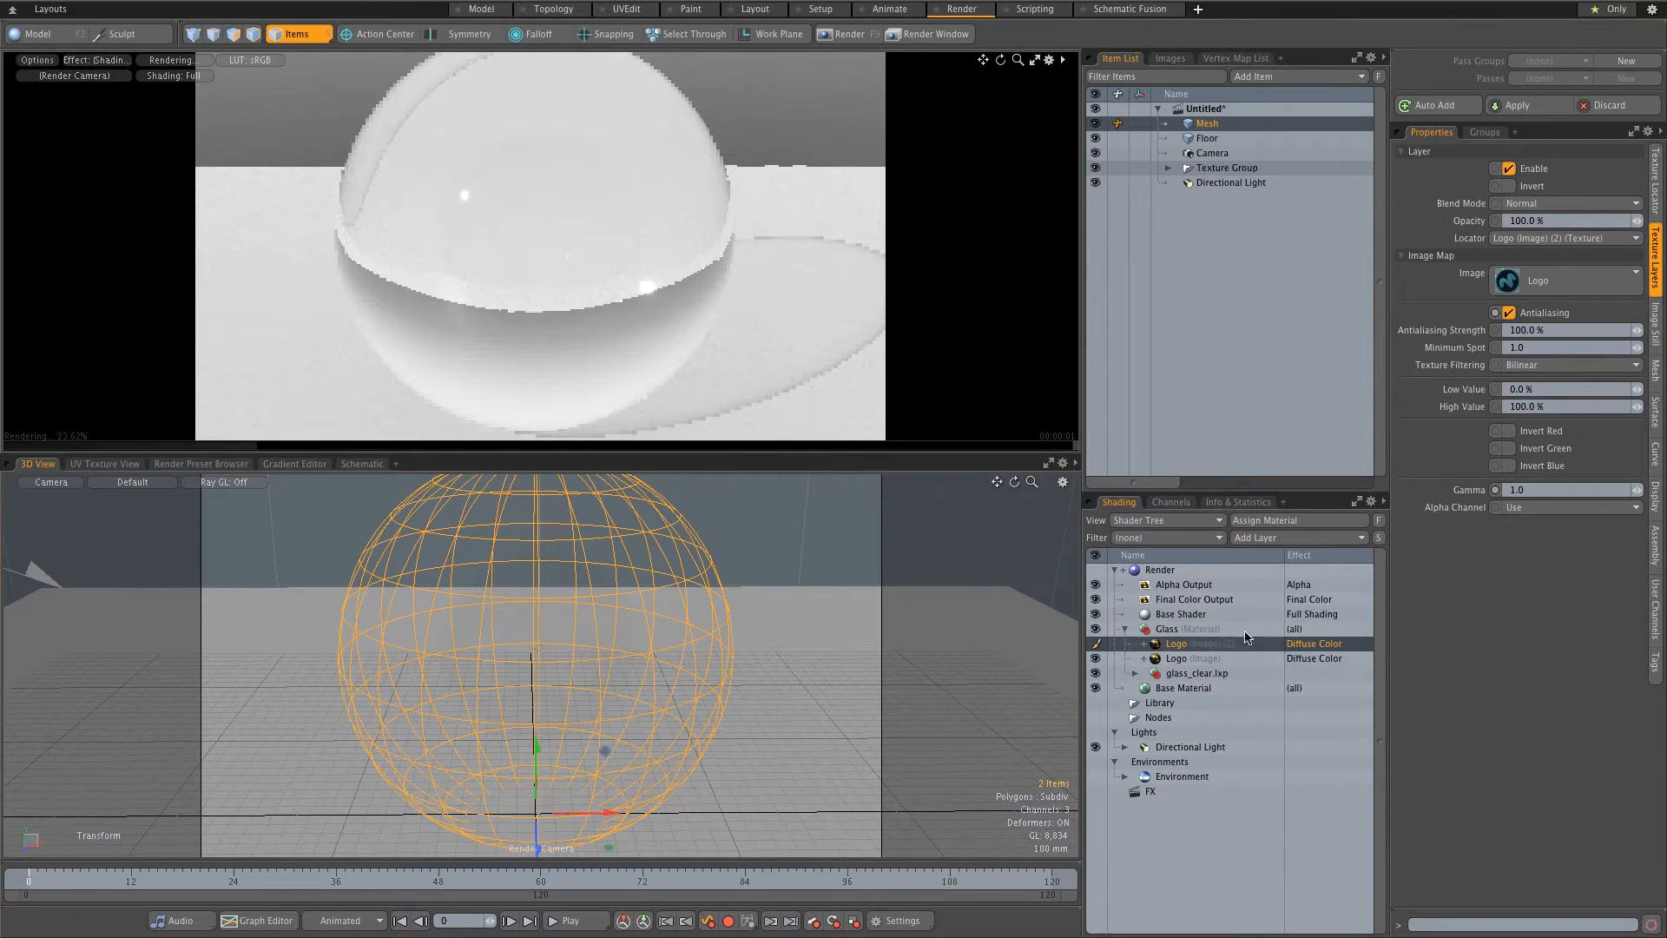
Invert the duplicated Logo layer, set its blend mode to Multiply and its alpha channel to Alpha Only
{"action": "left_click", "coordinate": [1509, 187]}
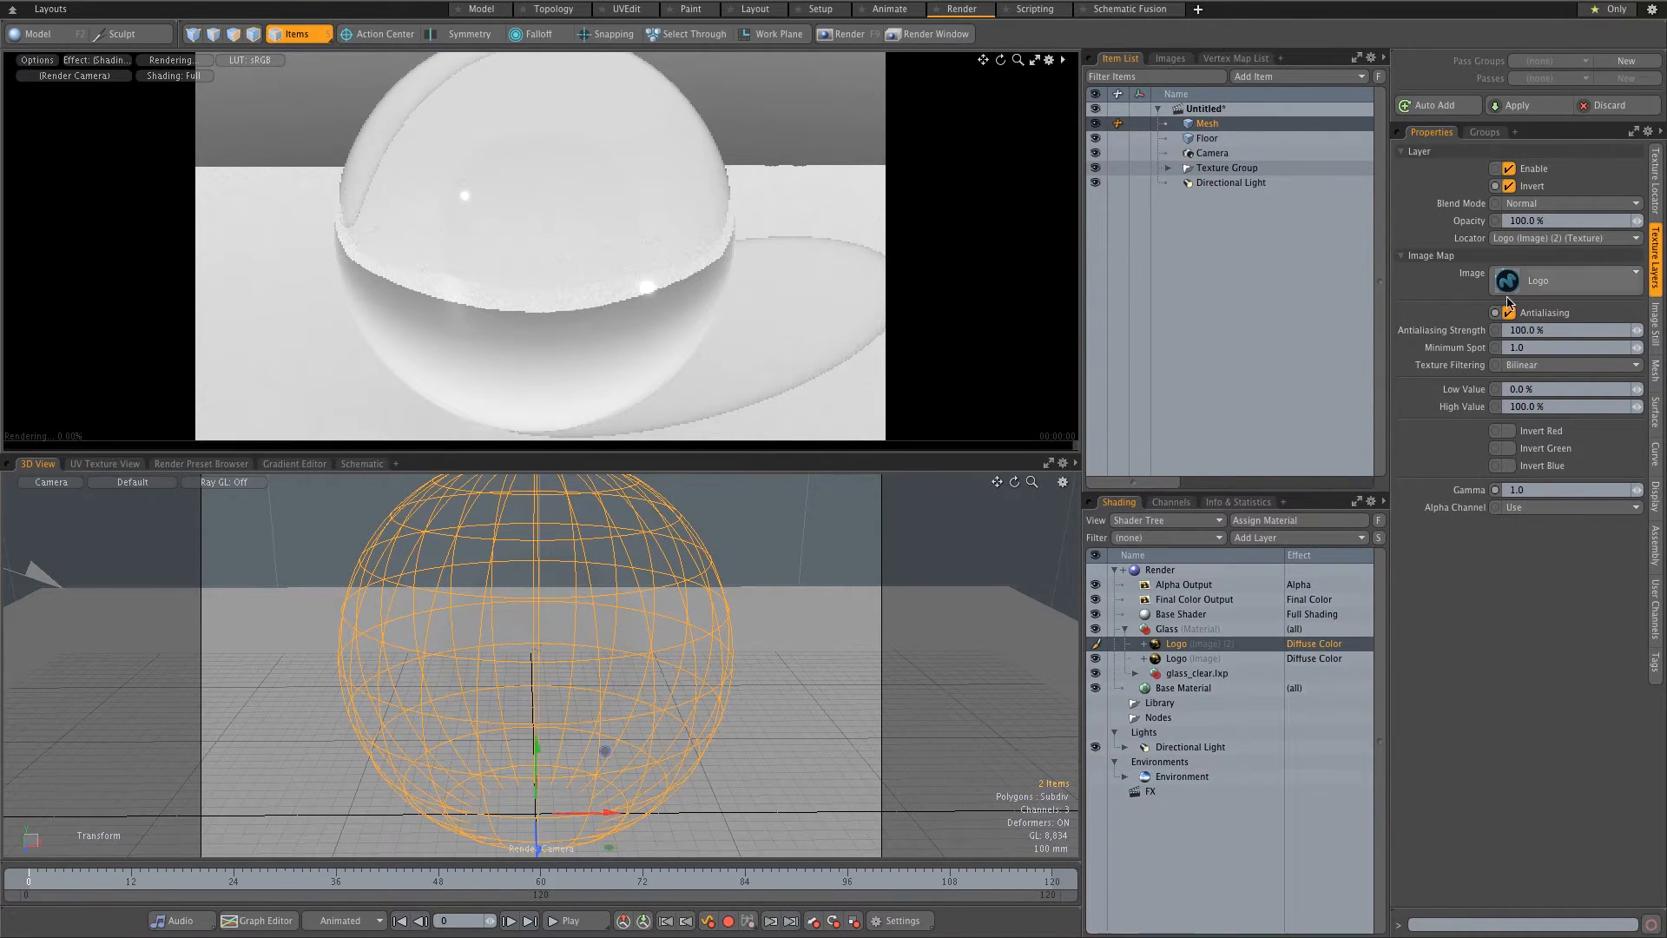
{"action": "left_click", "coordinate": [1529, 205]}
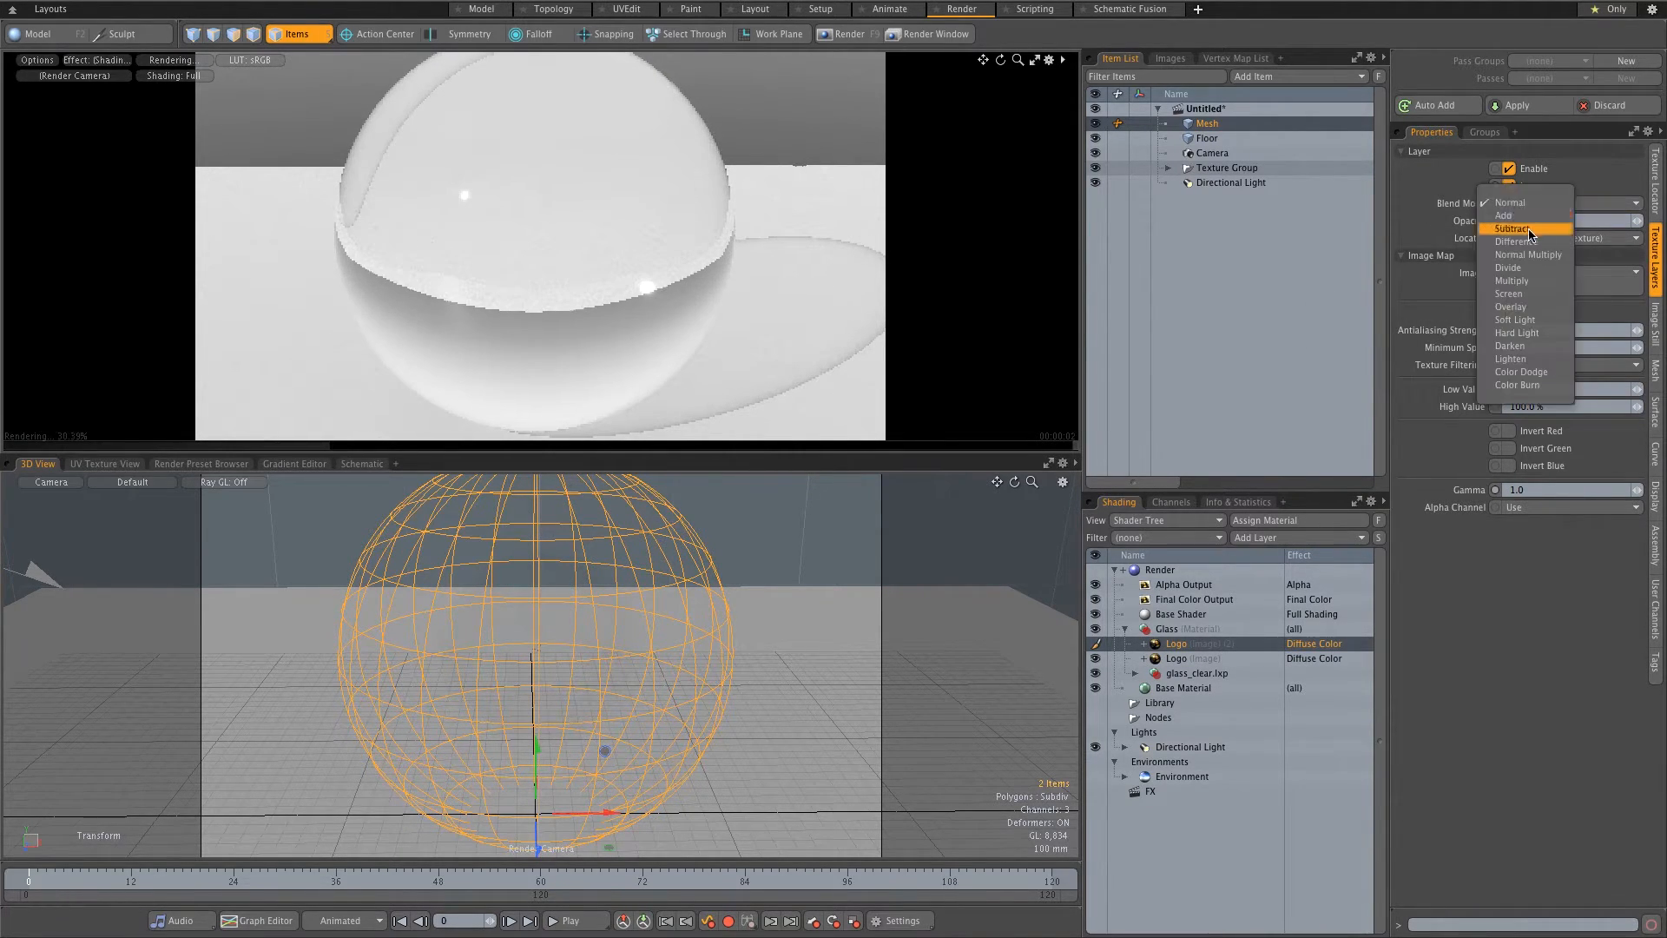
{"action": "left_click", "coordinate": [1525, 281]}
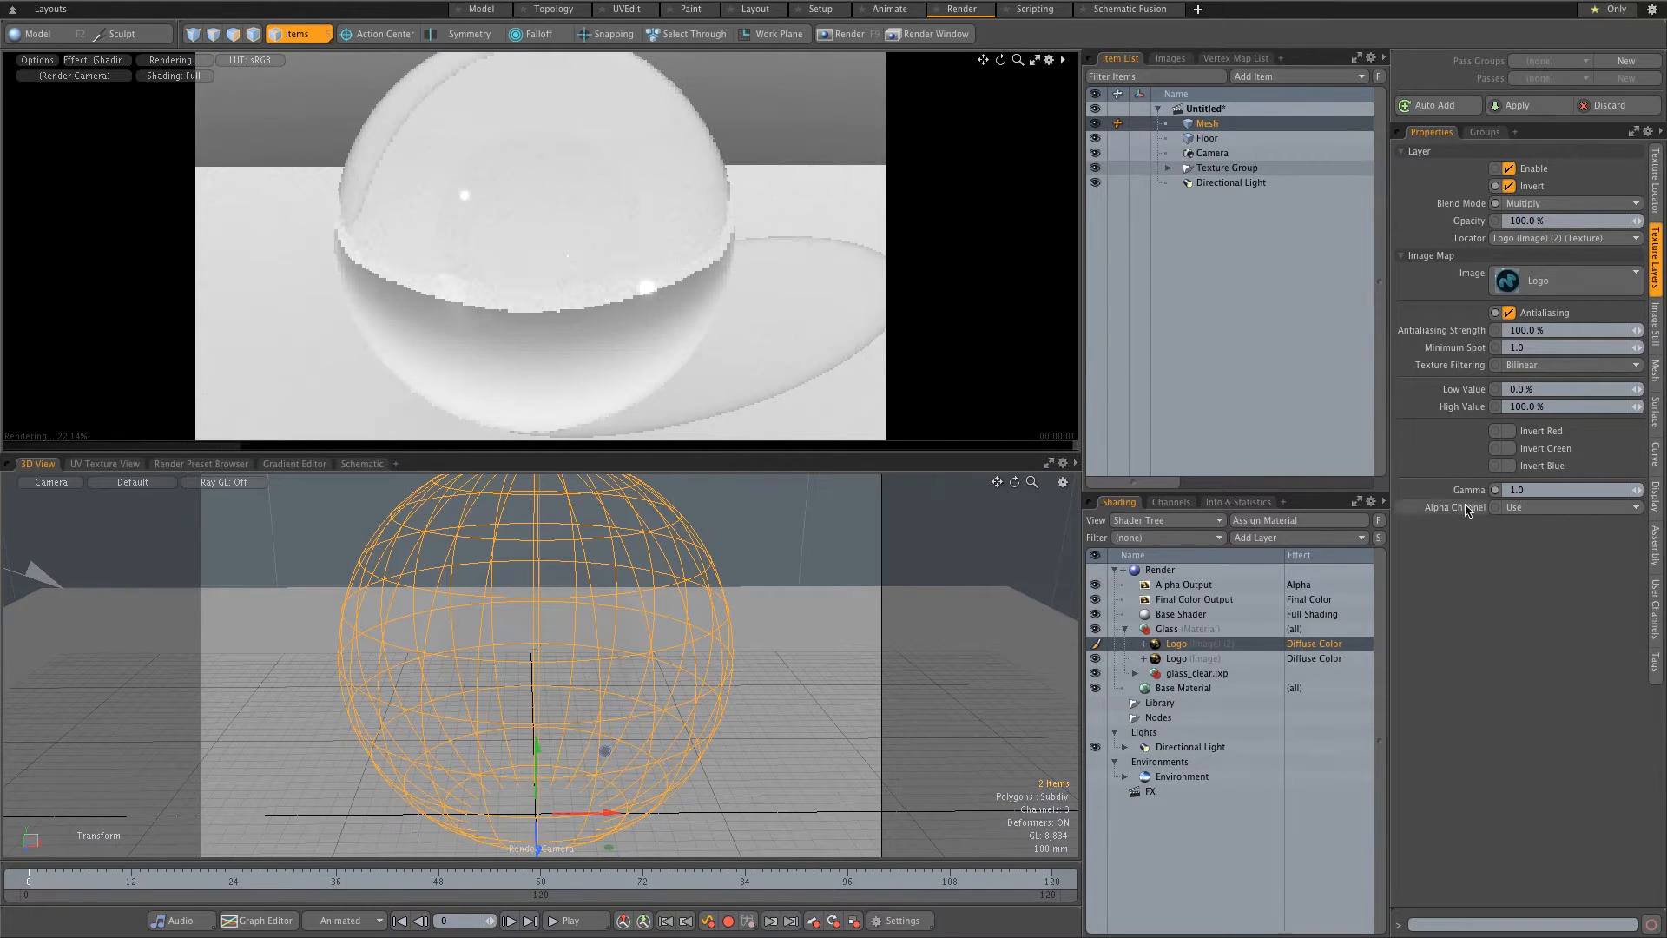
{"action": "left_click", "coordinate": [1545, 518]}
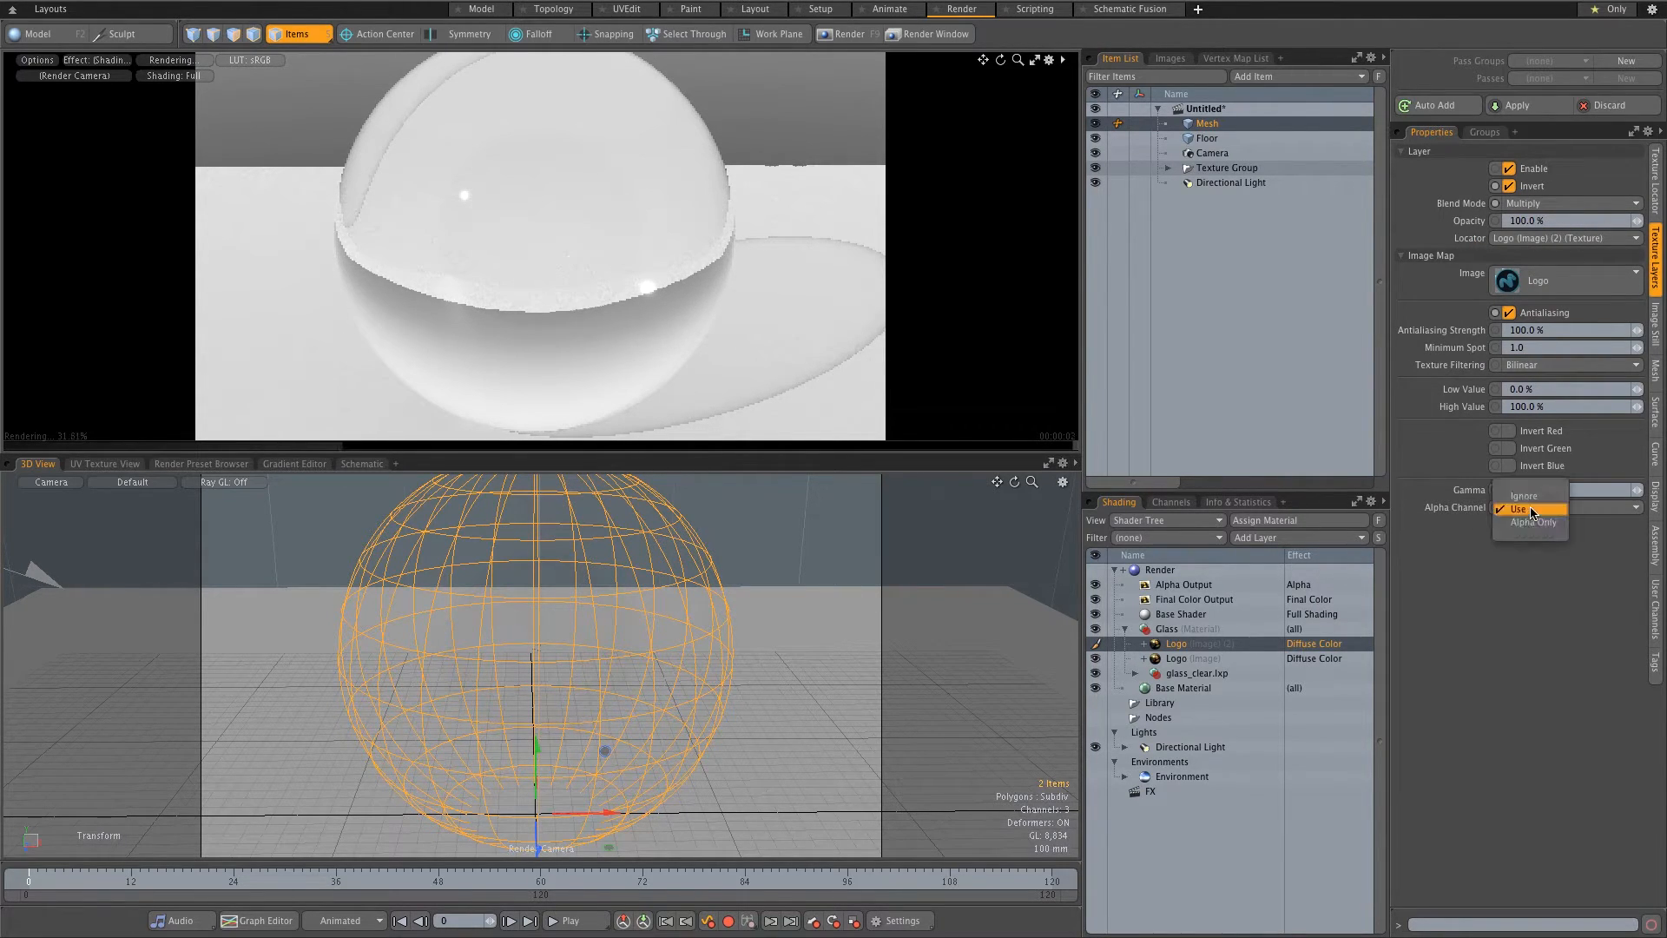
{"action": "left_click", "coordinate": [1529, 529]}
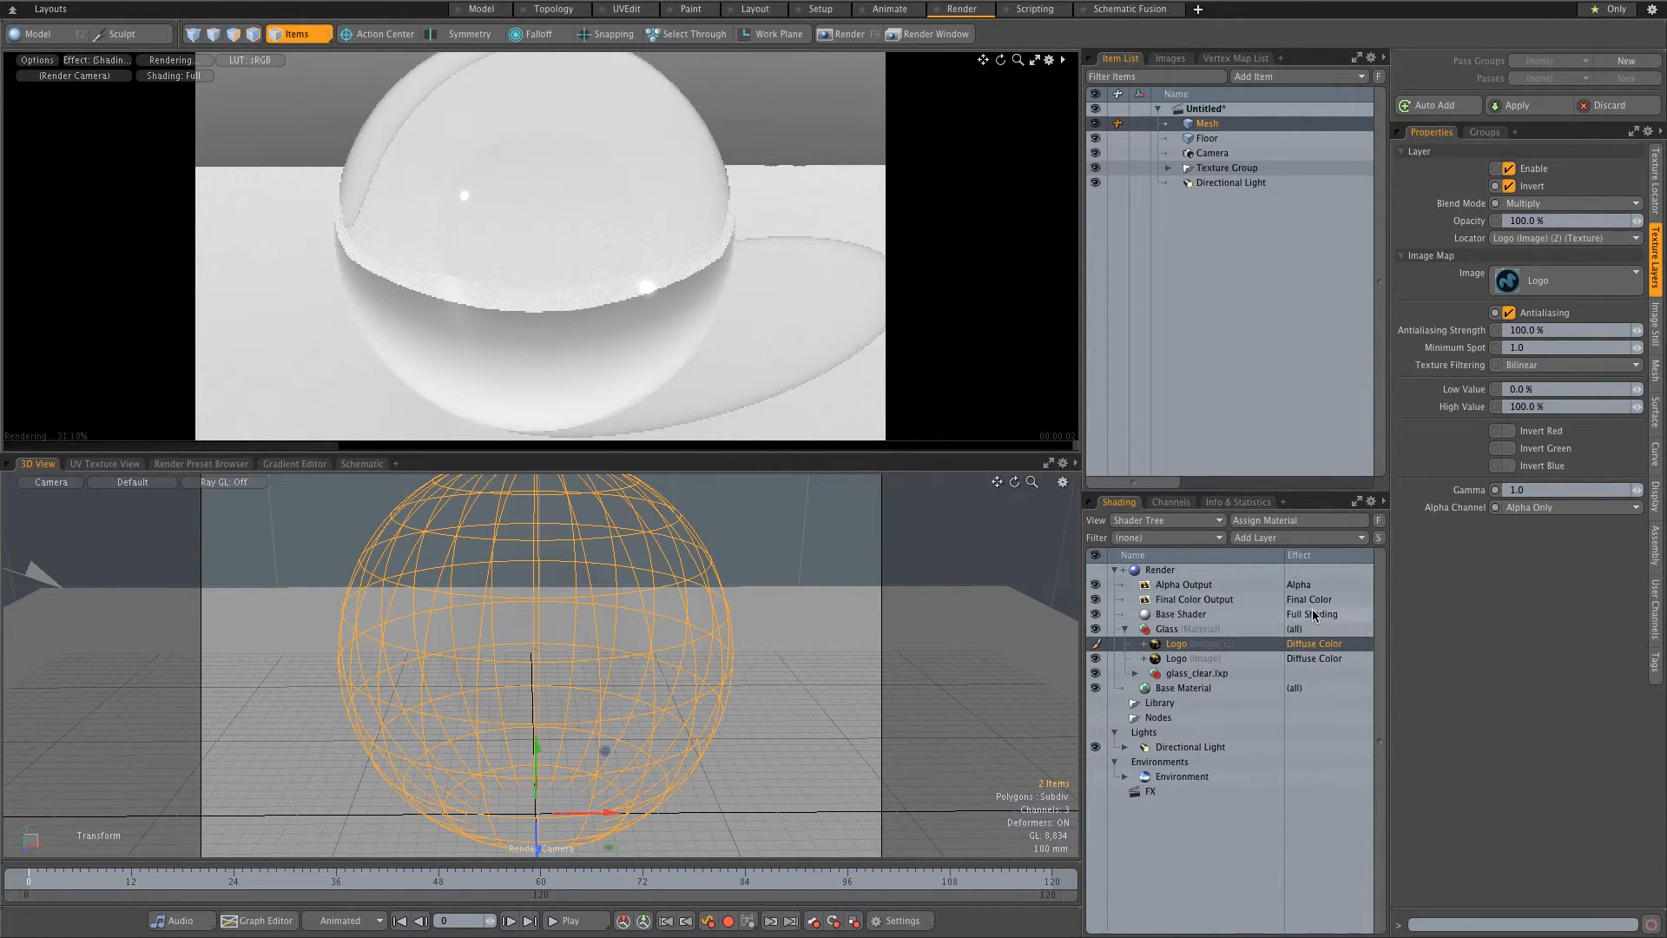
Change the duplicated Logo layer's effect from Diffuse Color to Transparent Amount
{"action": "left_click", "coordinate": [1309, 659]}
{"action": "mouse_move", "coordinate": [1286, 667]}
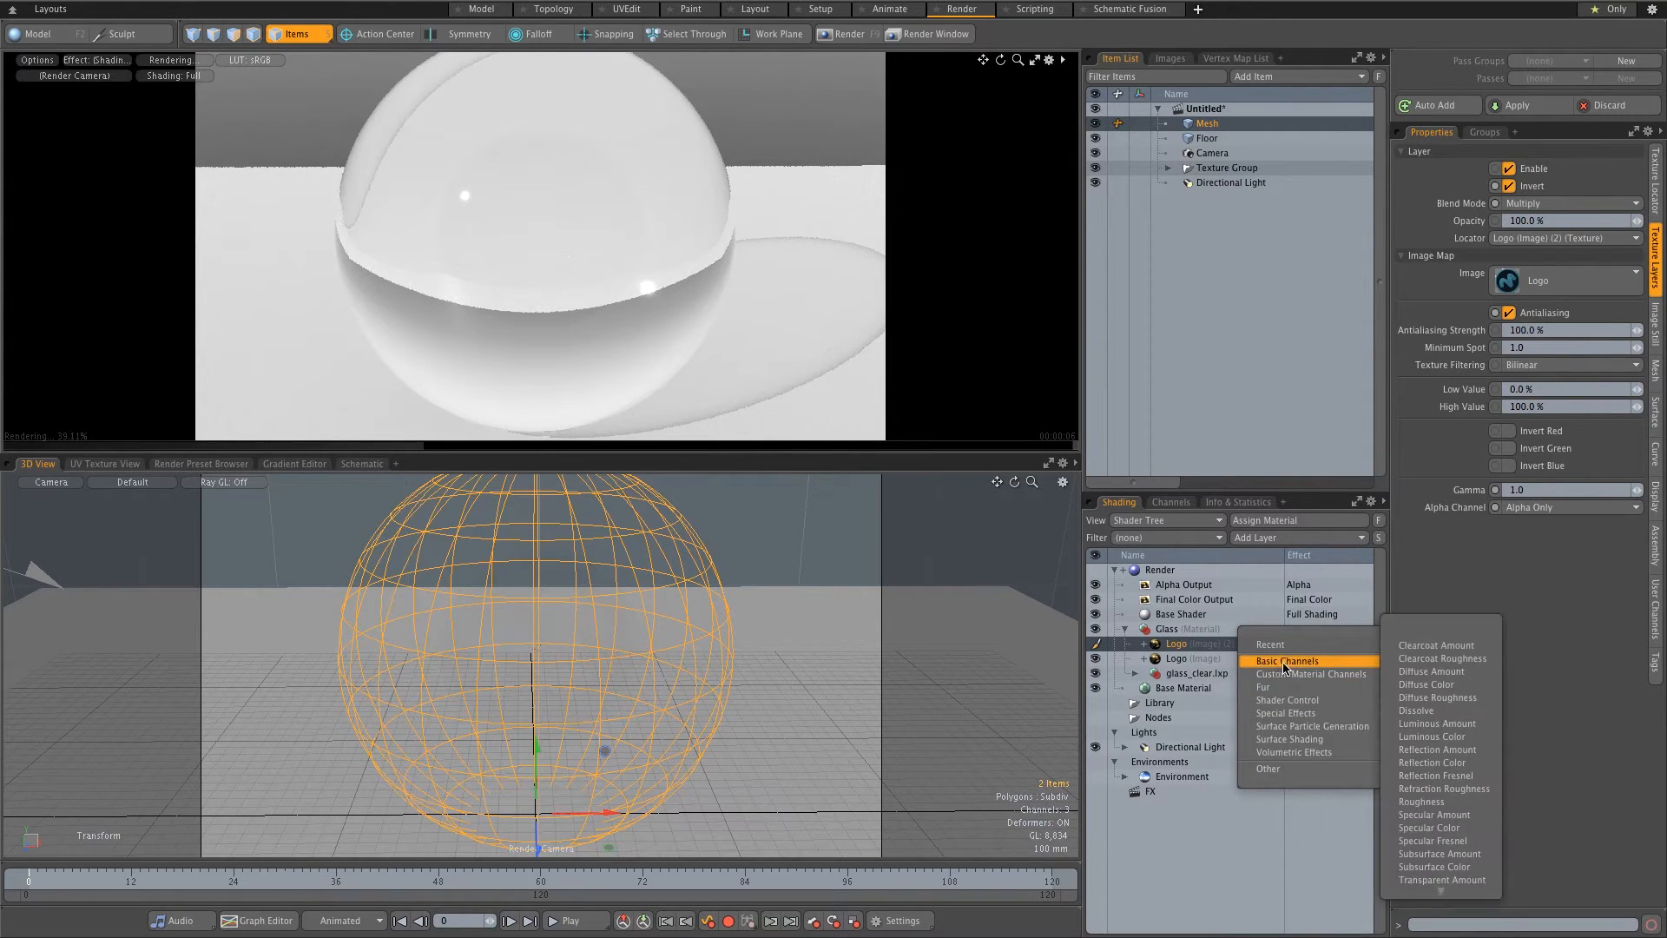
{"action": "mouse_move", "coordinate": [1440, 895]}
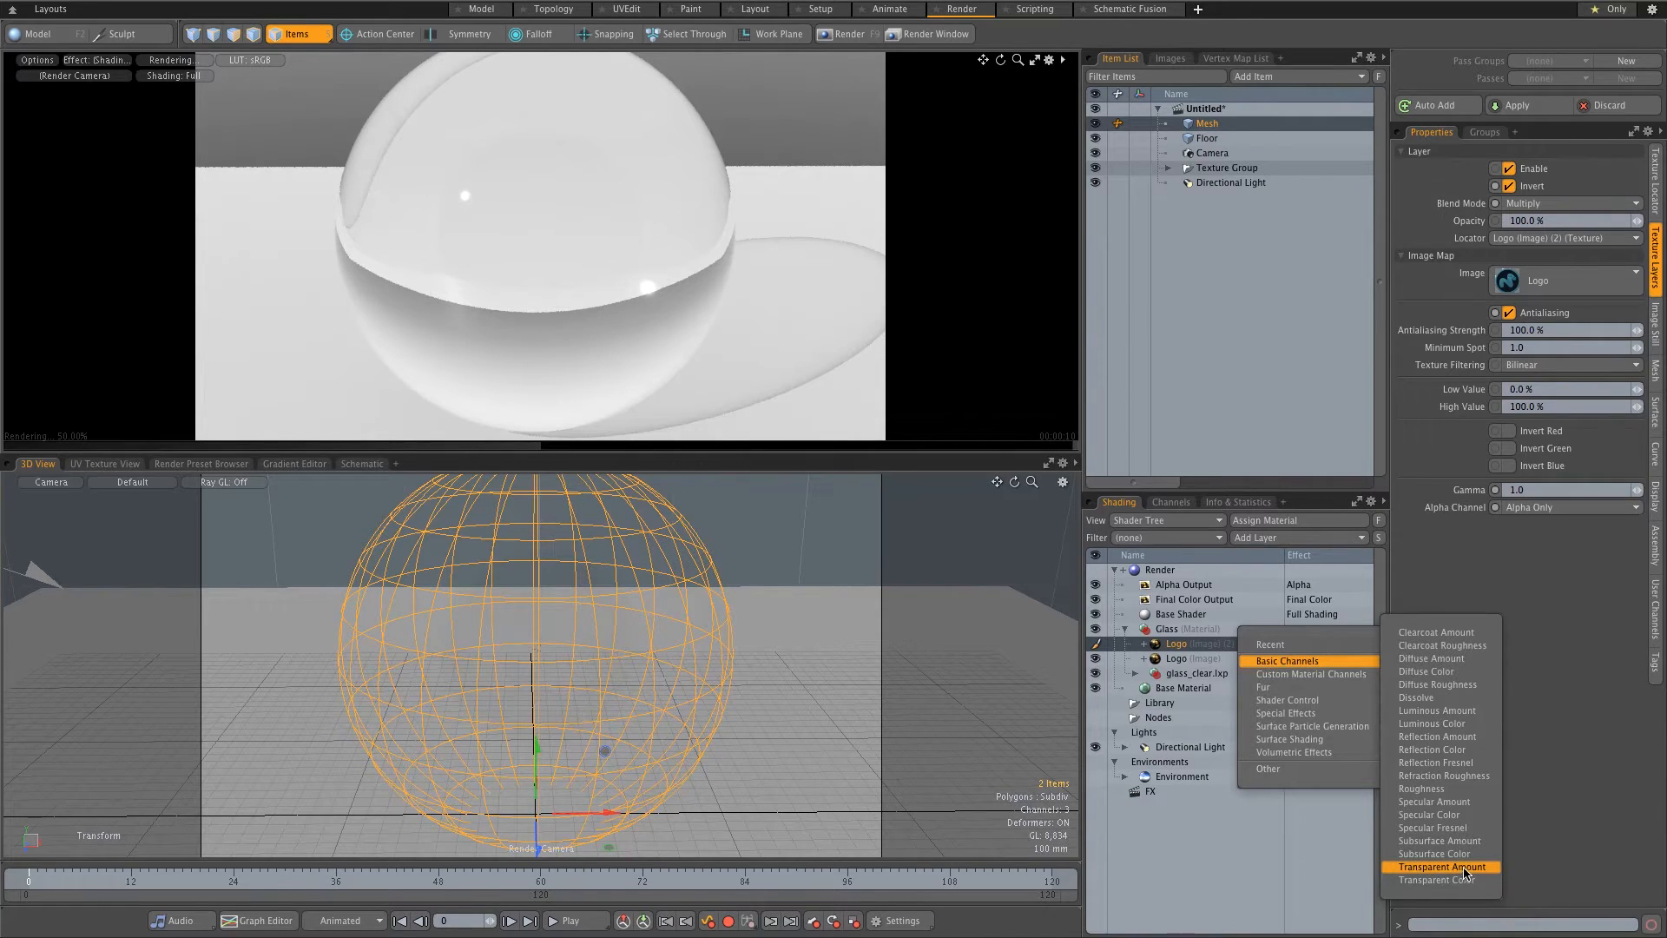
{"action": "left_click", "coordinate": [1464, 867]}
{"action": "left_click_drag", "start_coordinate": [628, 316], "coordinate": [719, 279], "text": "alt"}
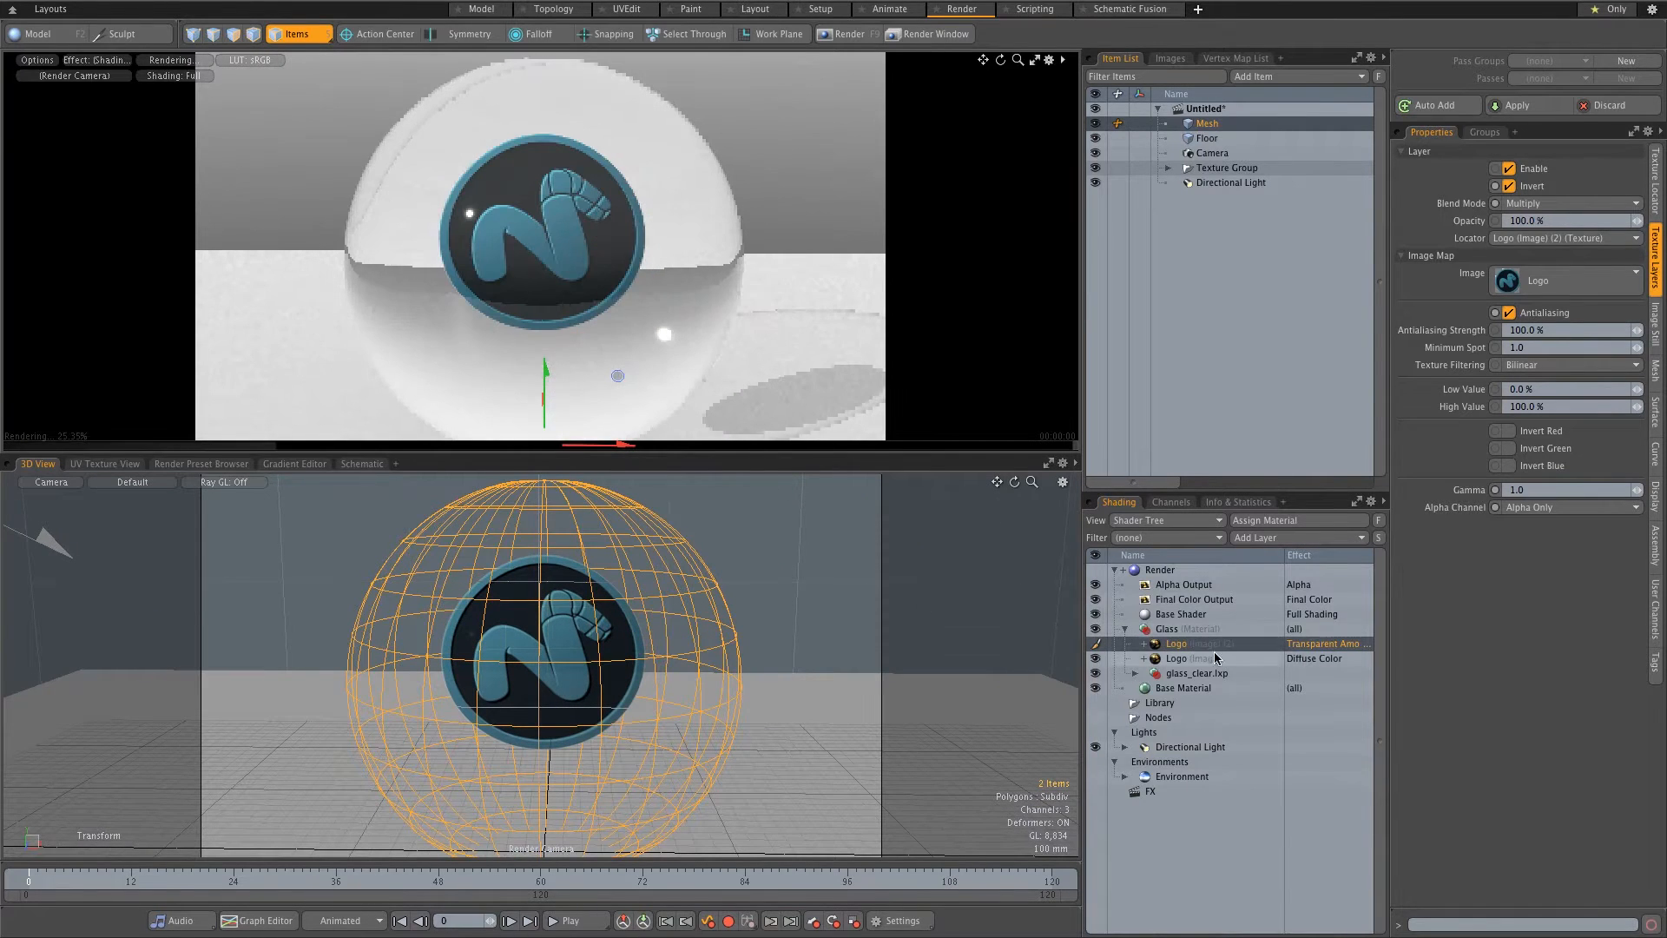
Try the Normal blend mode on the duplicated Logo layer
{"action": "left_click", "coordinate": [1549, 205]}
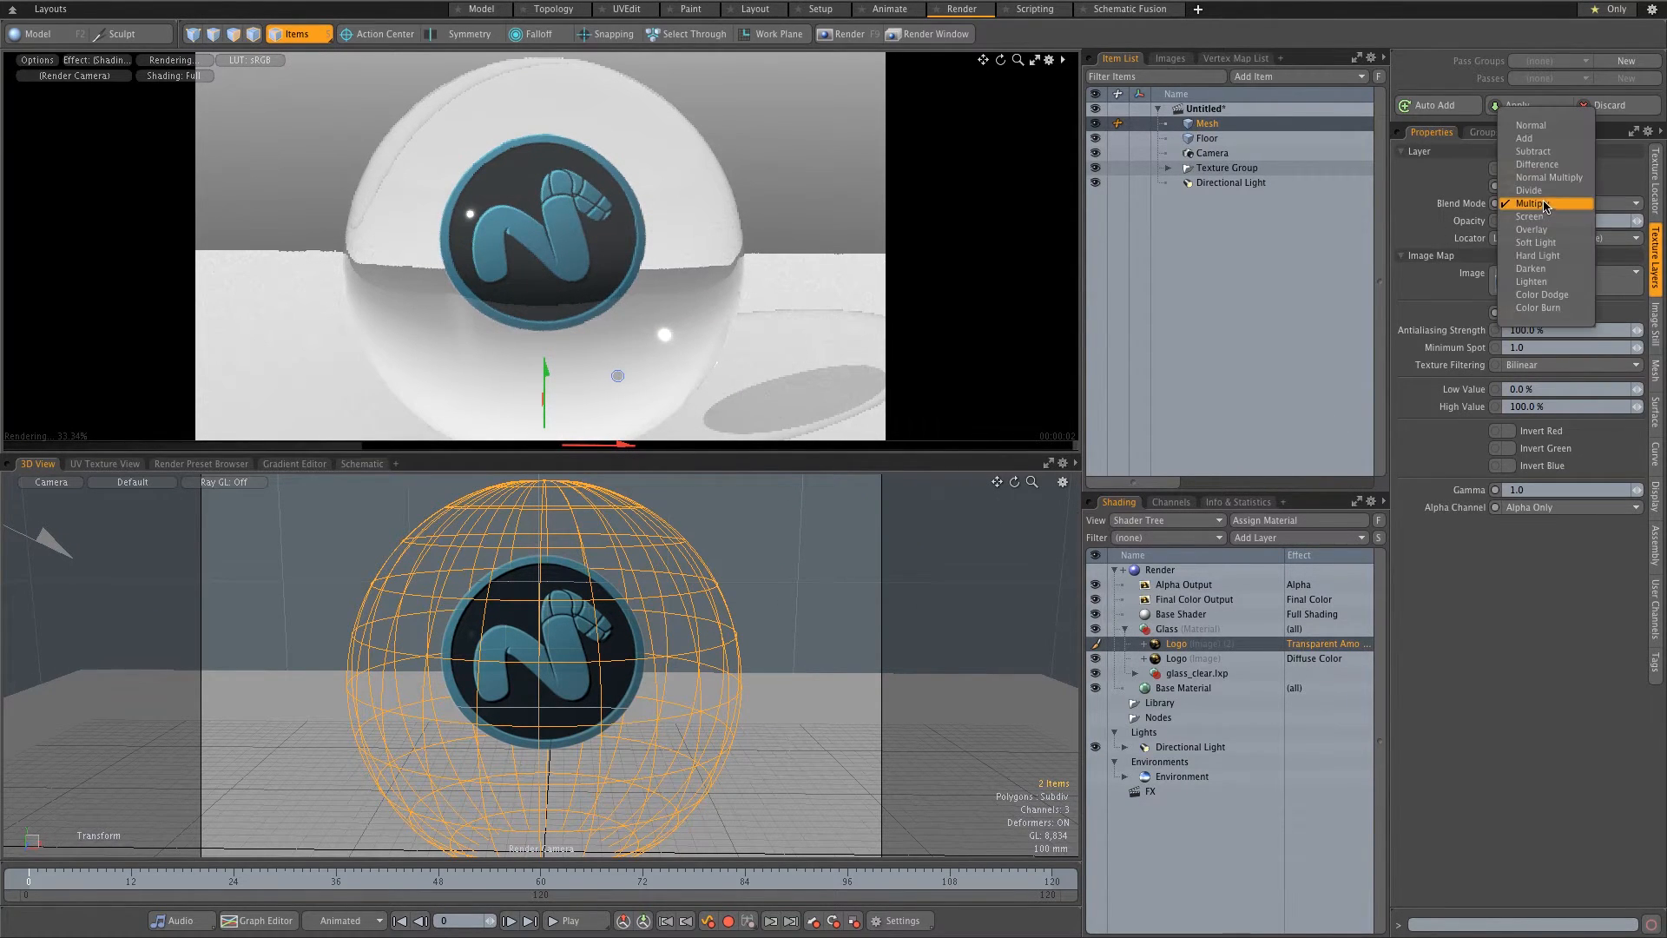
{"action": "left_click", "coordinate": [1537, 122]}
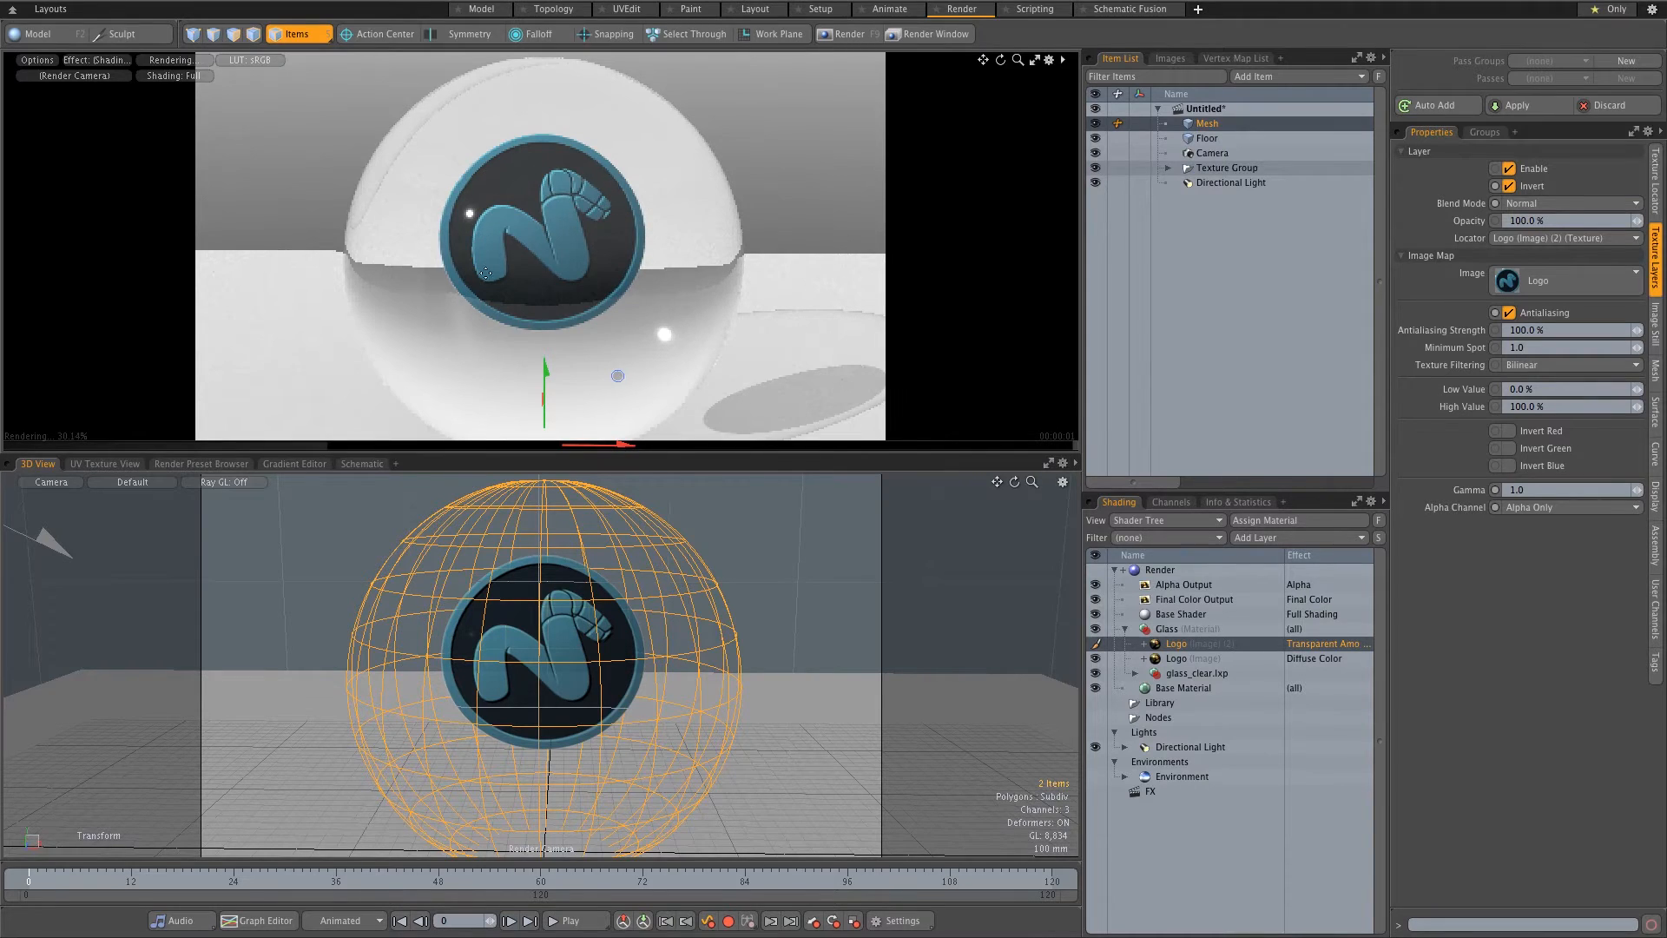
Set the Transparent Amount of the material inside glass_clear.lxp to 50%
{"action": "left_click", "coordinate": [1178, 674]}
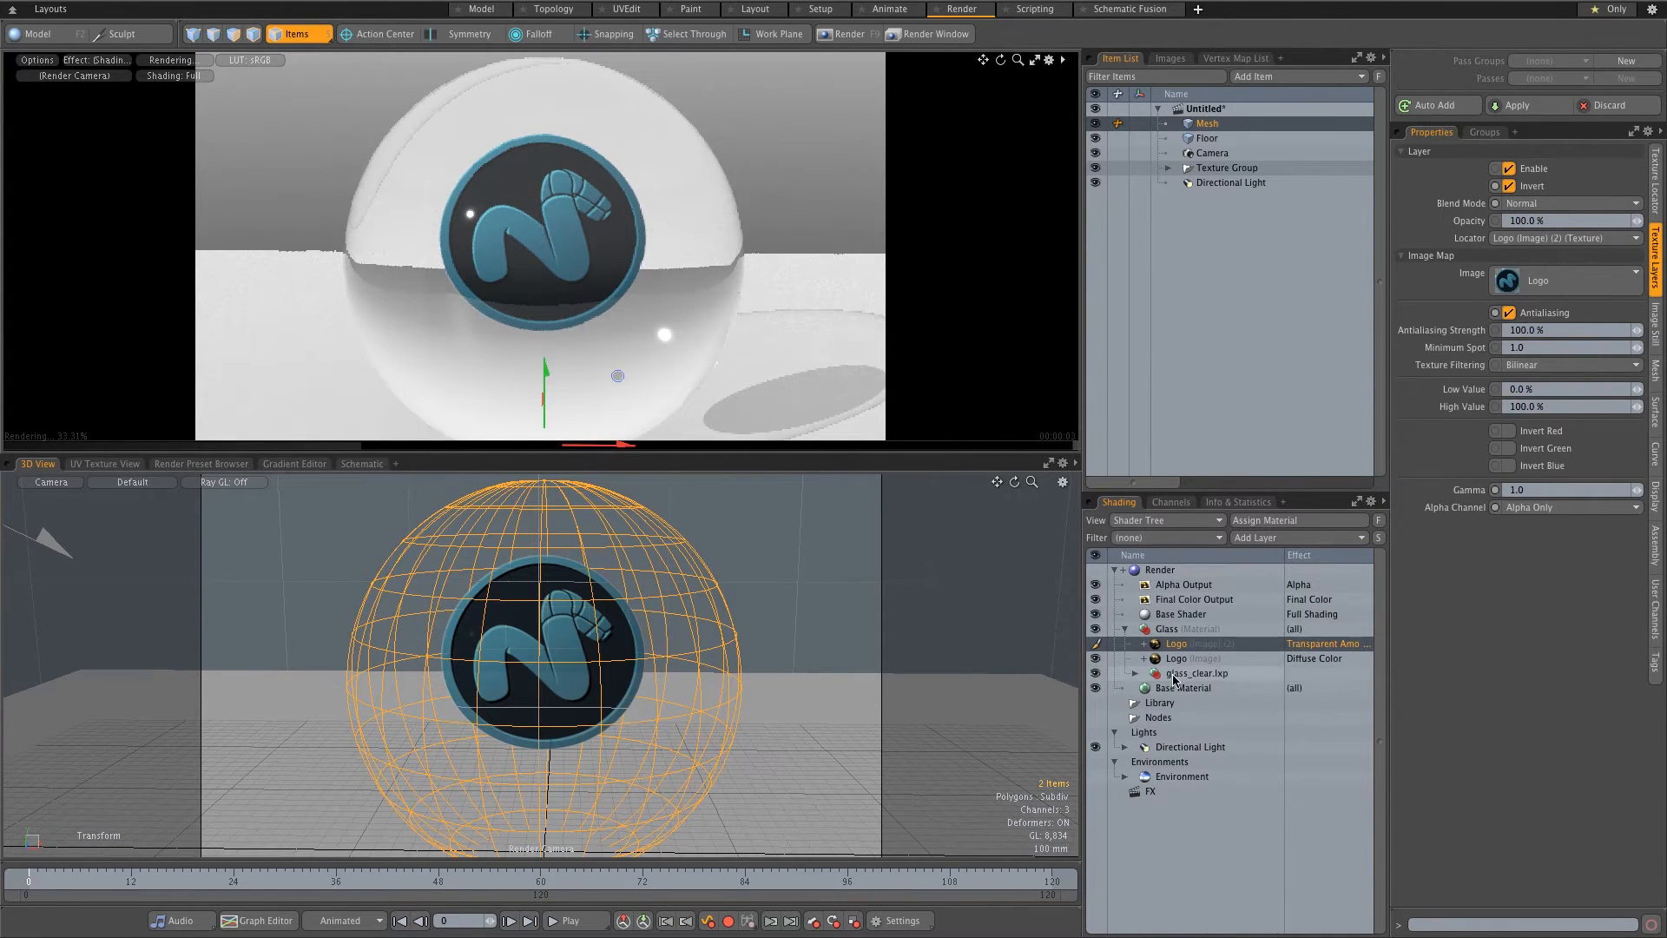
{"action": "left_click", "coordinate": [1136, 673]}
{"action": "left_click", "coordinate": [1193, 687]}
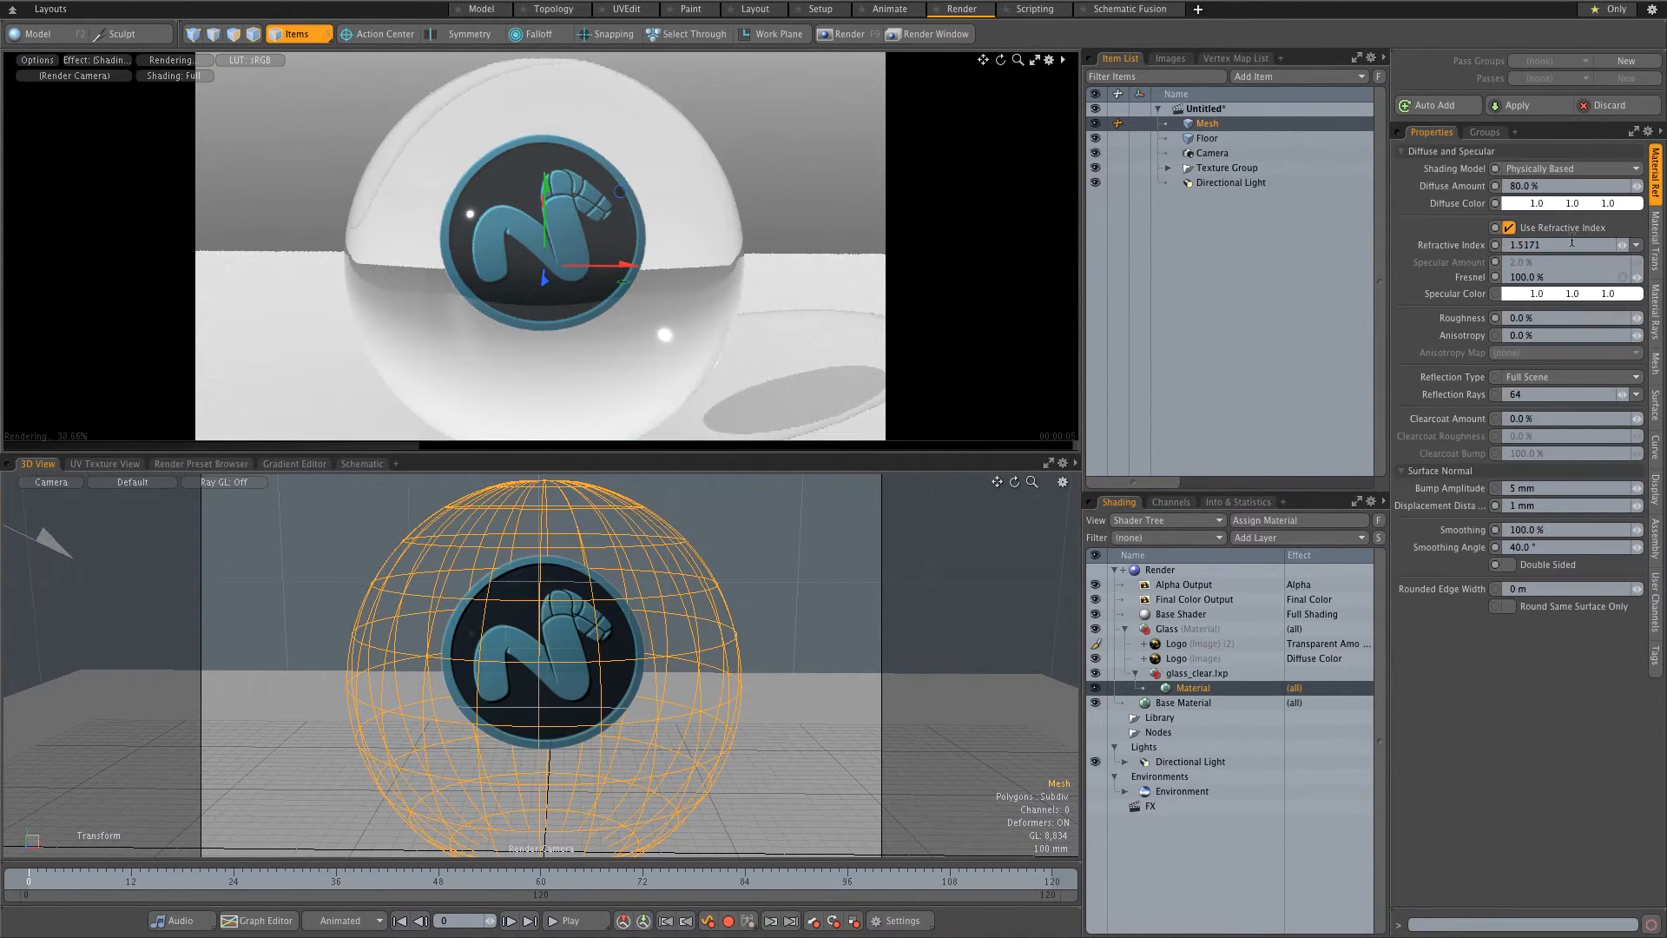
{"action": "left_click", "coordinate": [1659, 230]}
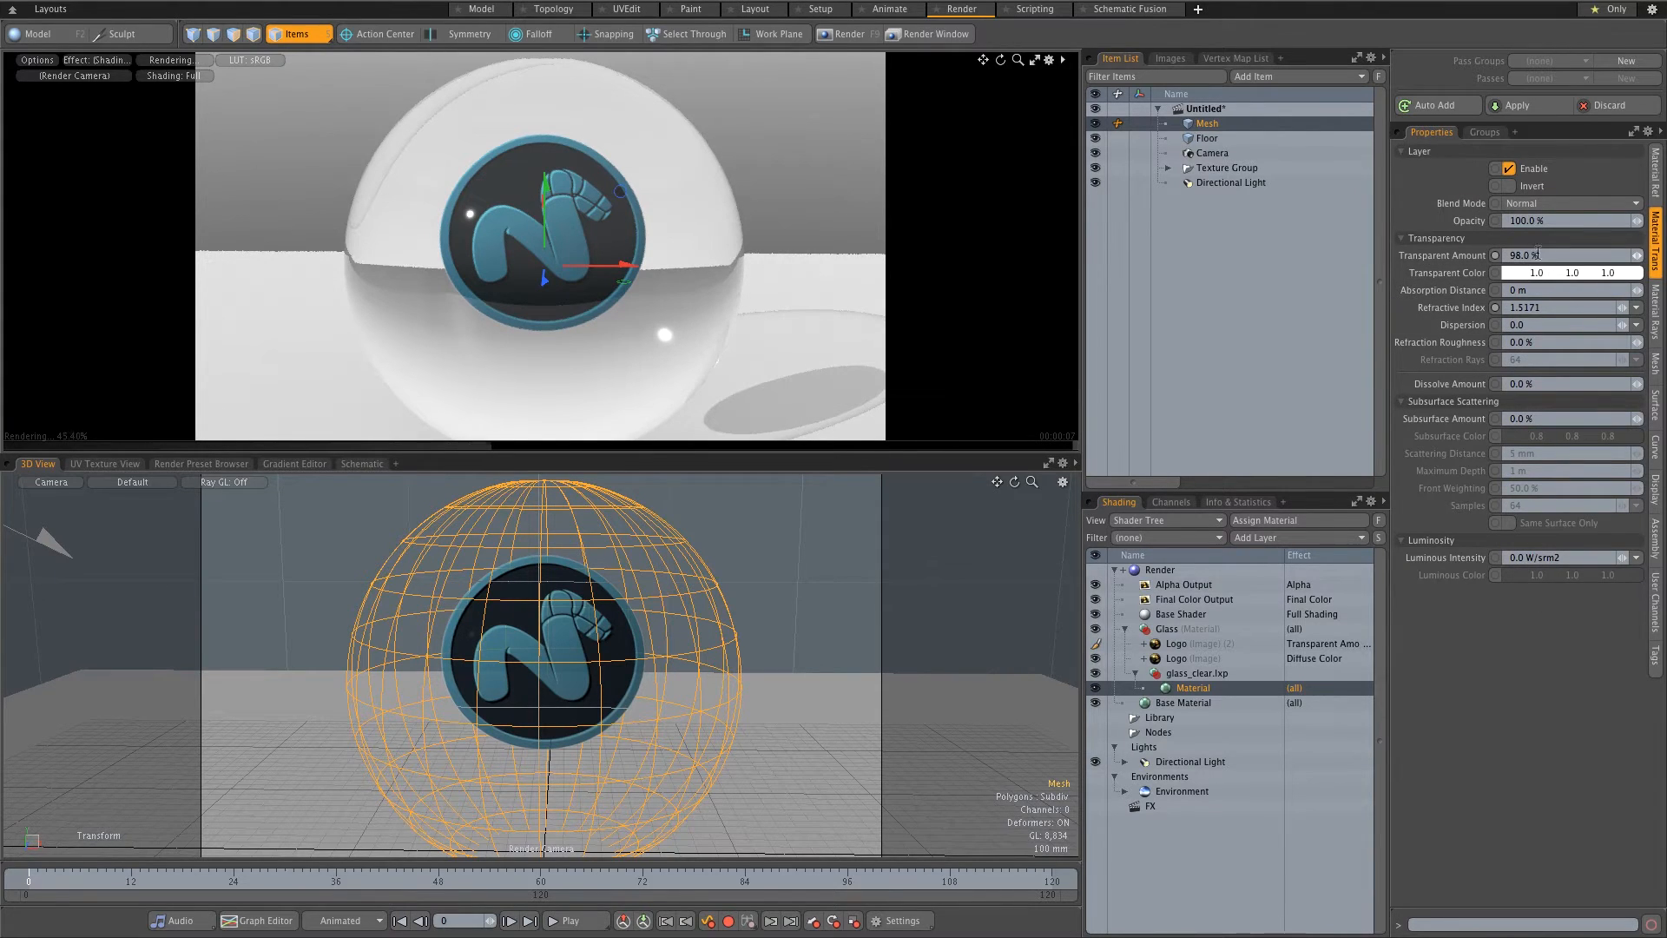
{"action": "type", "text": "50"}
{"action": "key", "text": "Return"}
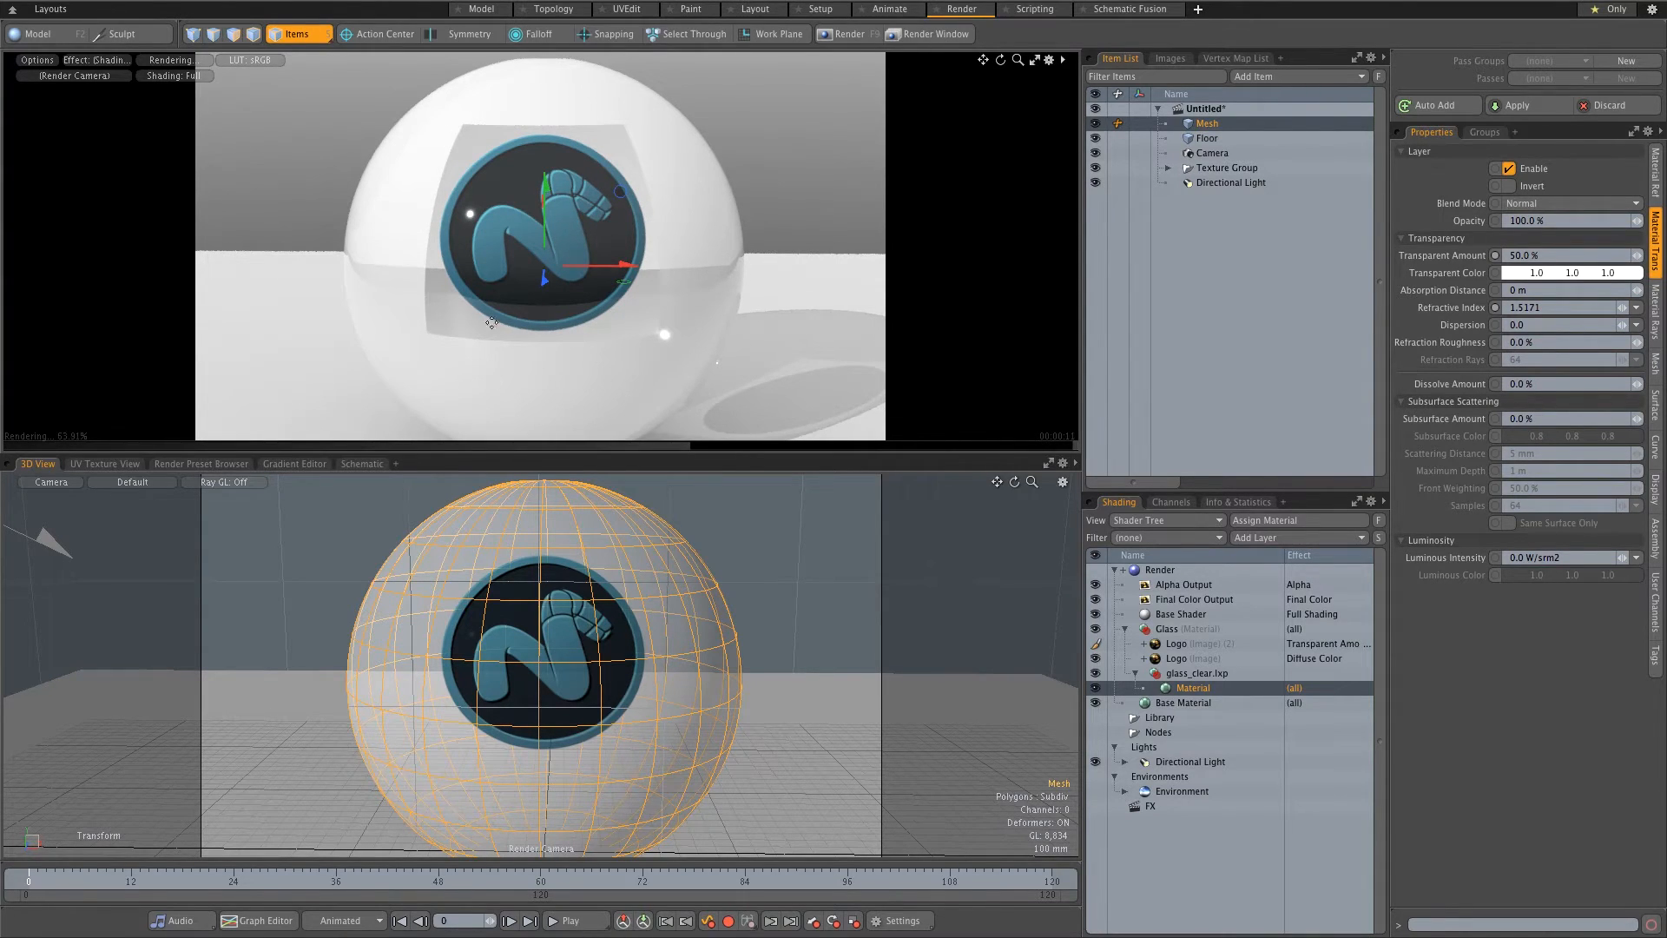
Set the blend mode of the Logo layer that drives Transparent Amount to Multiply
{"action": "left_click", "coordinate": [1177, 643]}
{"action": "left_click", "coordinate": [1543, 205]}
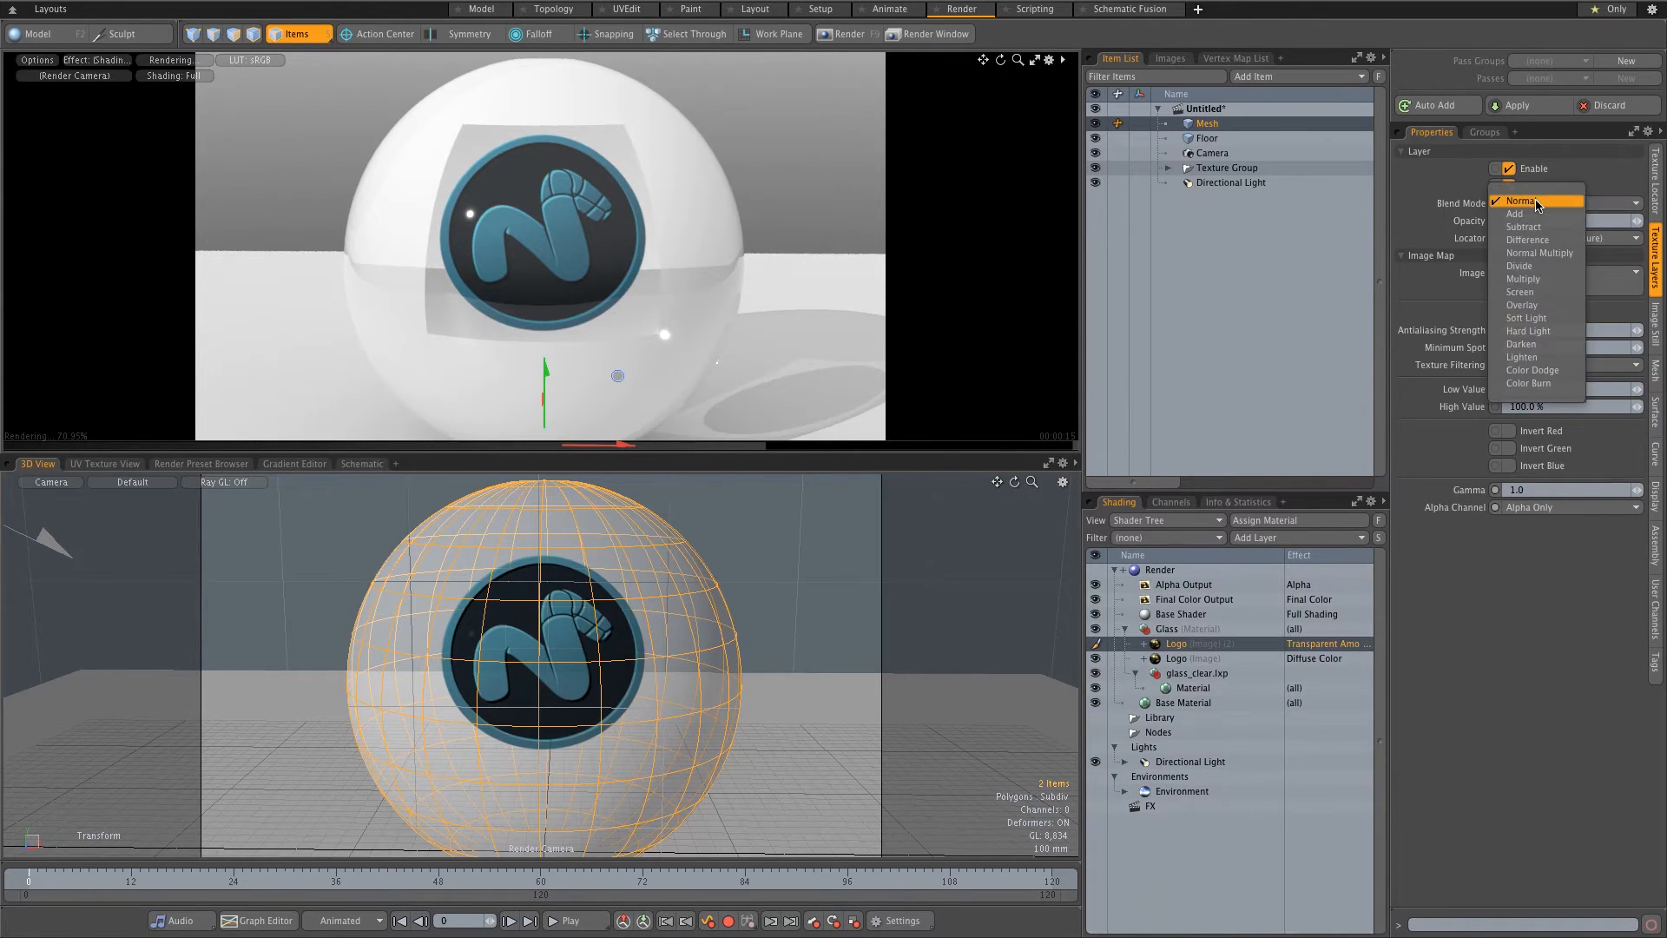
{"action": "left_click", "coordinate": [1521, 283]}
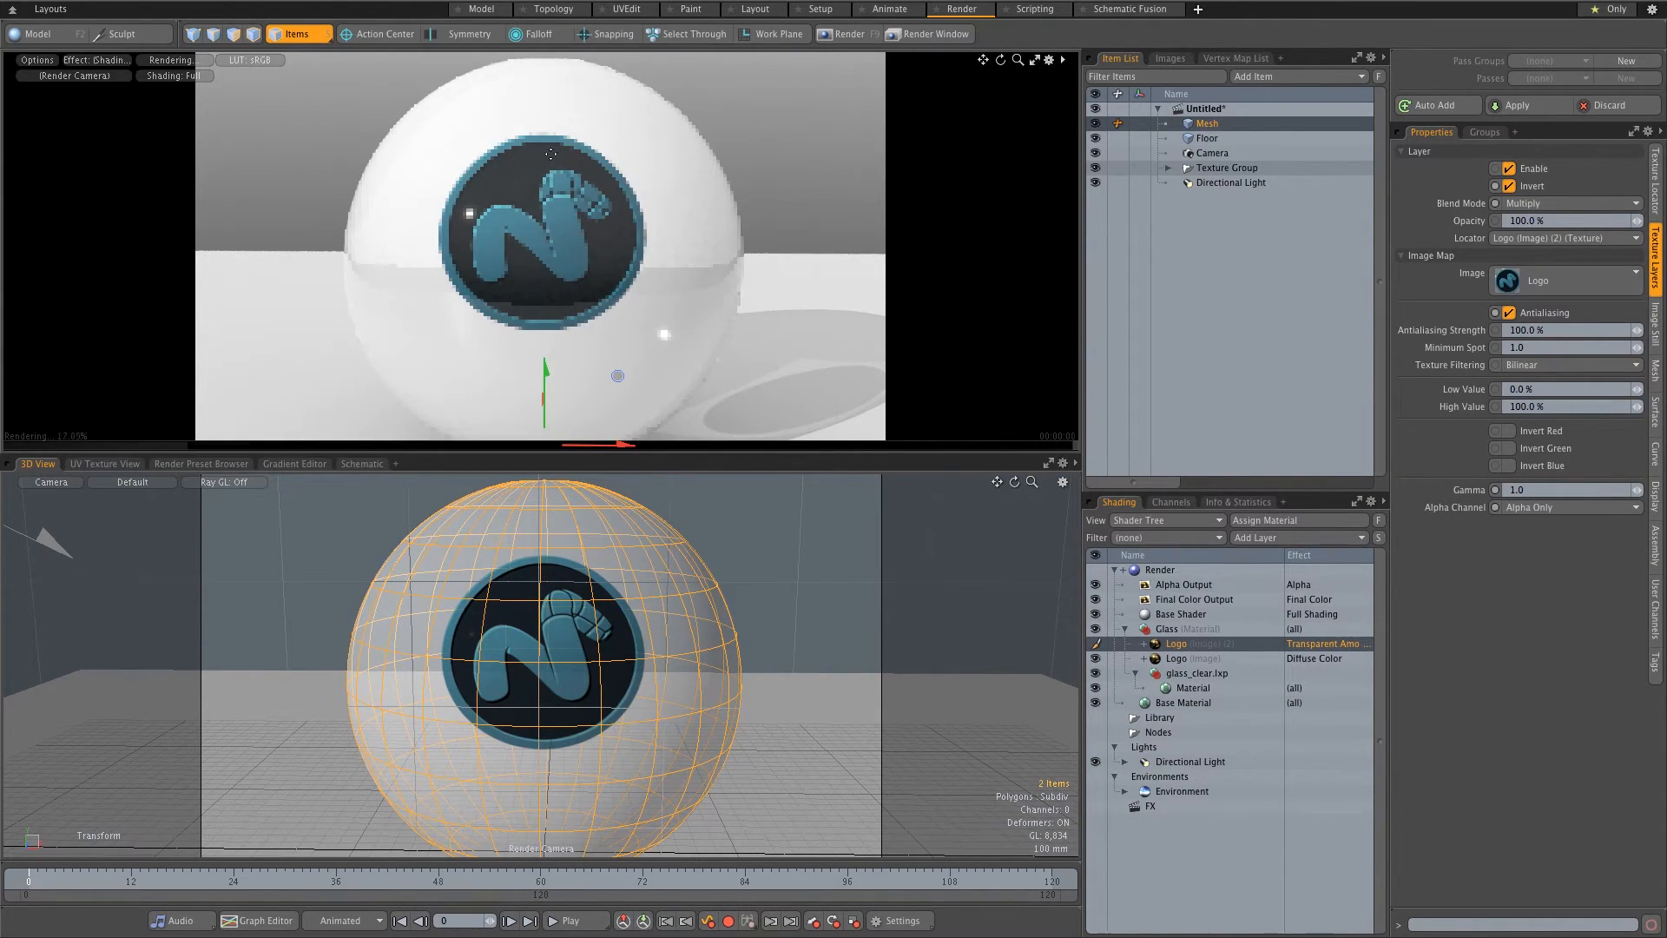
Select the material inside glass_clear.lxp and open its Transparent Amount for editing
{"action": "left_click", "coordinate": [1193, 689]}
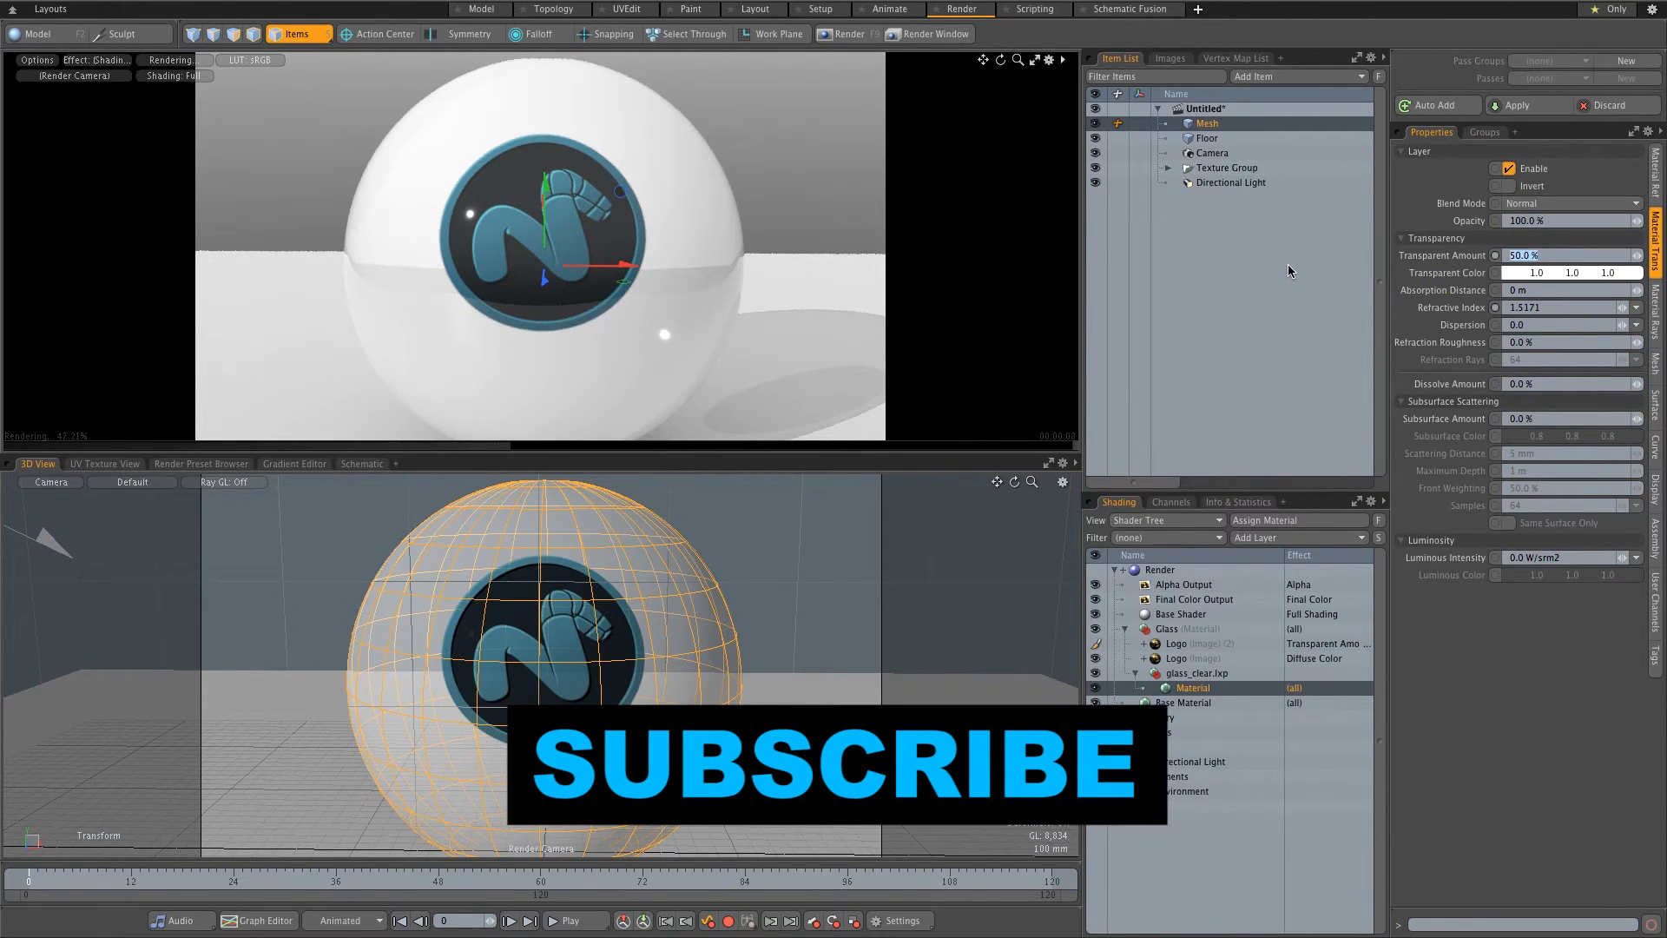